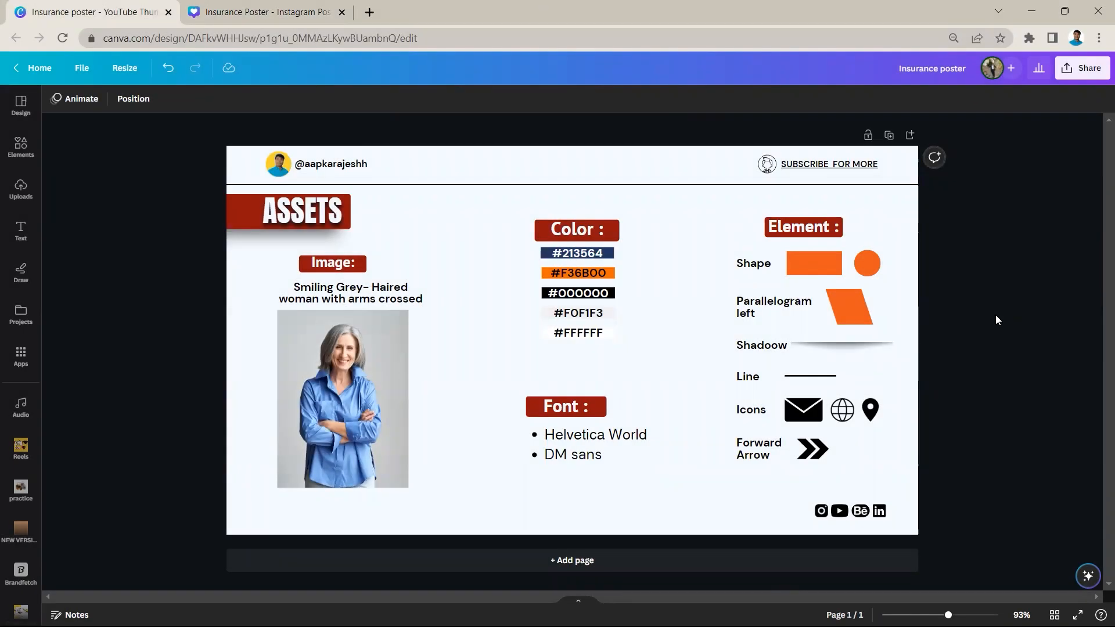
View the finished insurance poster design, and return to the assets page to examine it
{"action": "key", "text": "ctrl+Tab"}
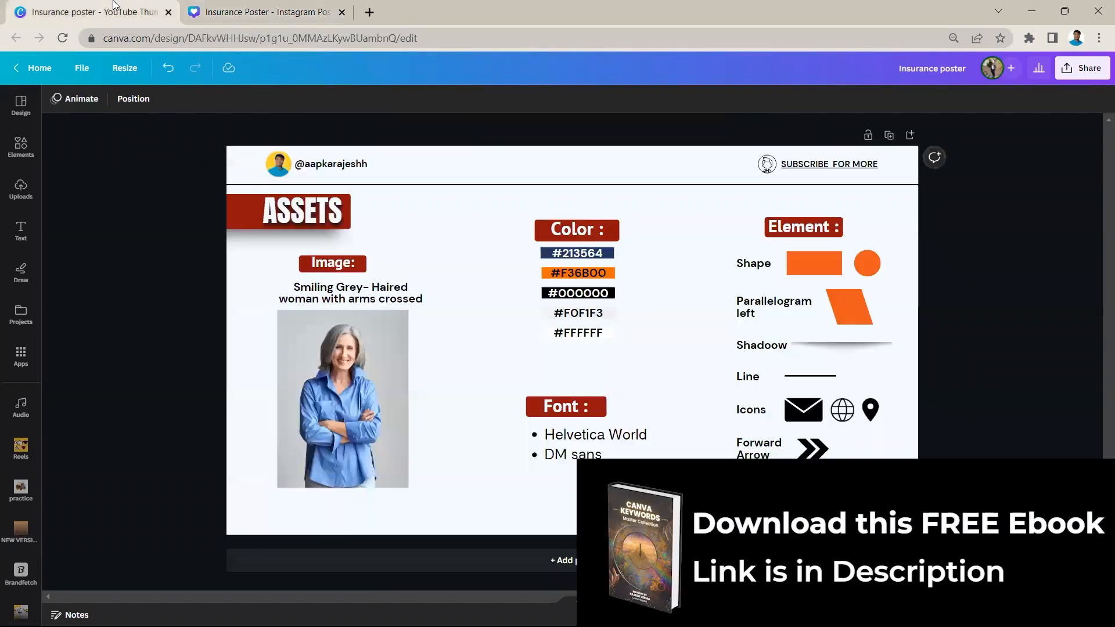
{"action": "left_click", "coordinate": [128, 11]}
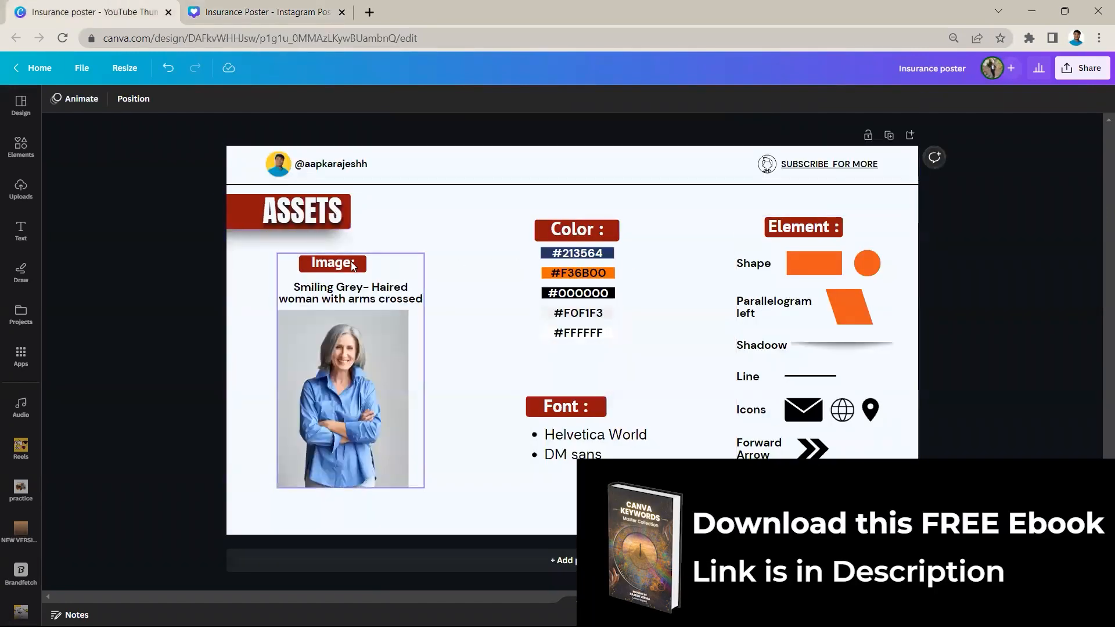
{"action": "scroll", "coordinate": [350, 264], "scroll_direction": "up", "scroll_amount": 1}
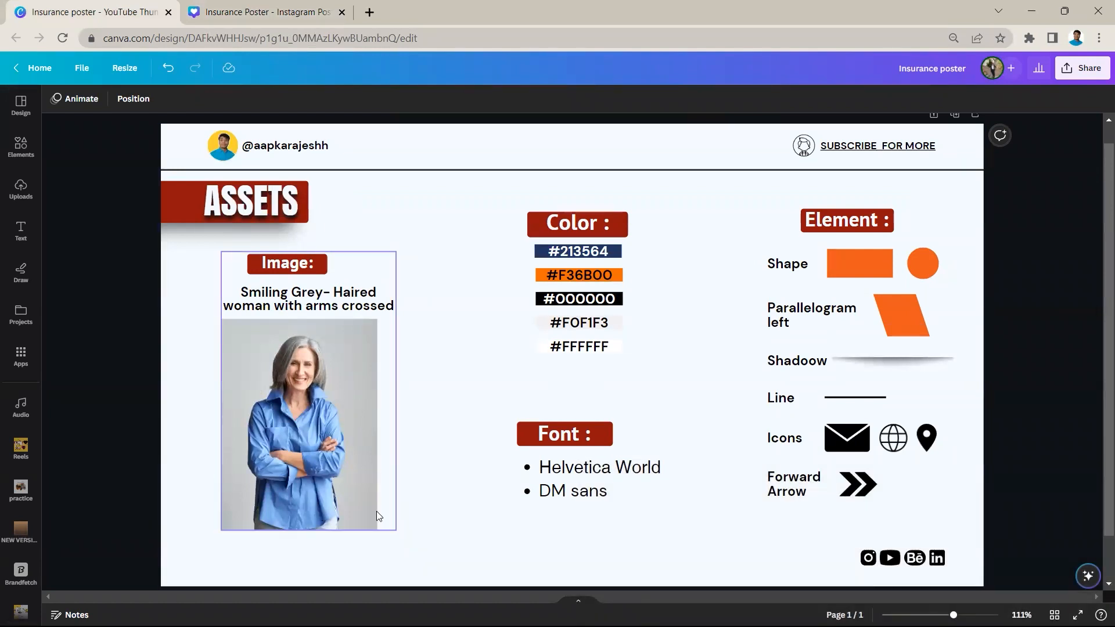
Search photos for "Smiling Grey- Haired woman with arms crossed" and try the matching picture on the assets page
{"action": "left_click", "coordinate": [424, 505]}
{"action": "double_click", "coordinate": [285, 312]}
{"action": "key", "text": "ctrl+c"}
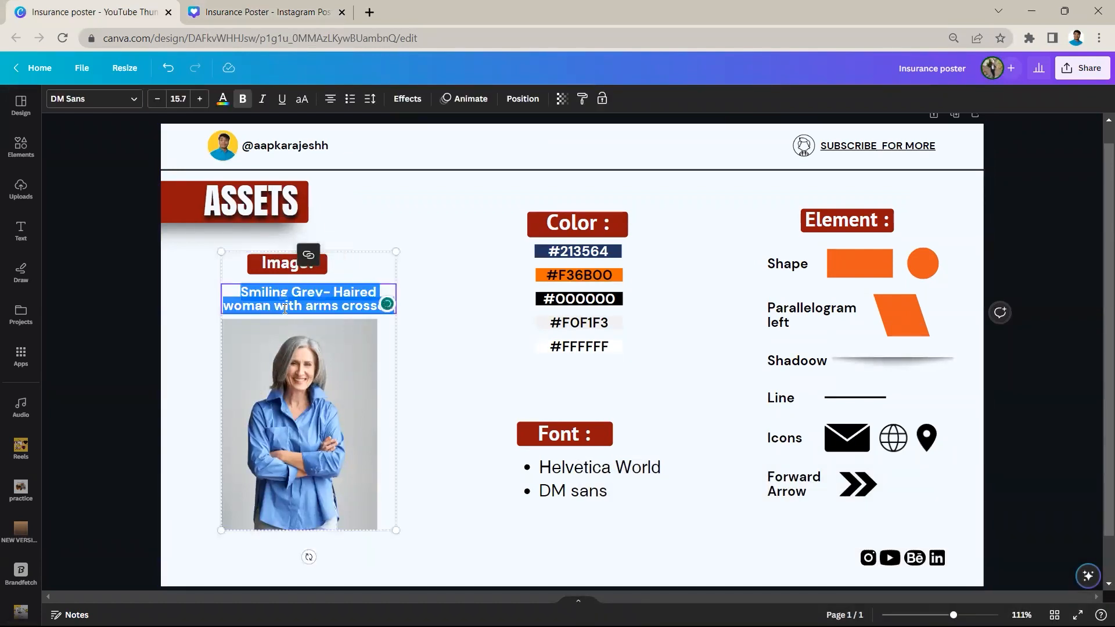
{"action": "left_click", "coordinate": [195, 262]}
{"action": "left_click", "coordinate": [35, 153]}
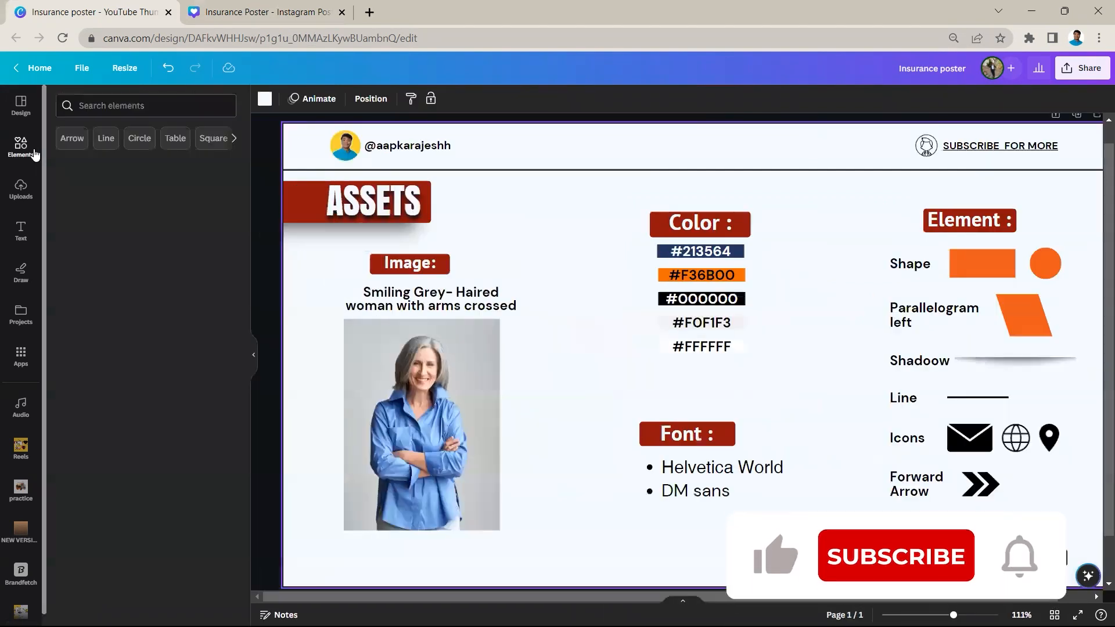
{"action": "left_click", "coordinate": [117, 105]}
{"action": "key", "text": "ctrl+v"}
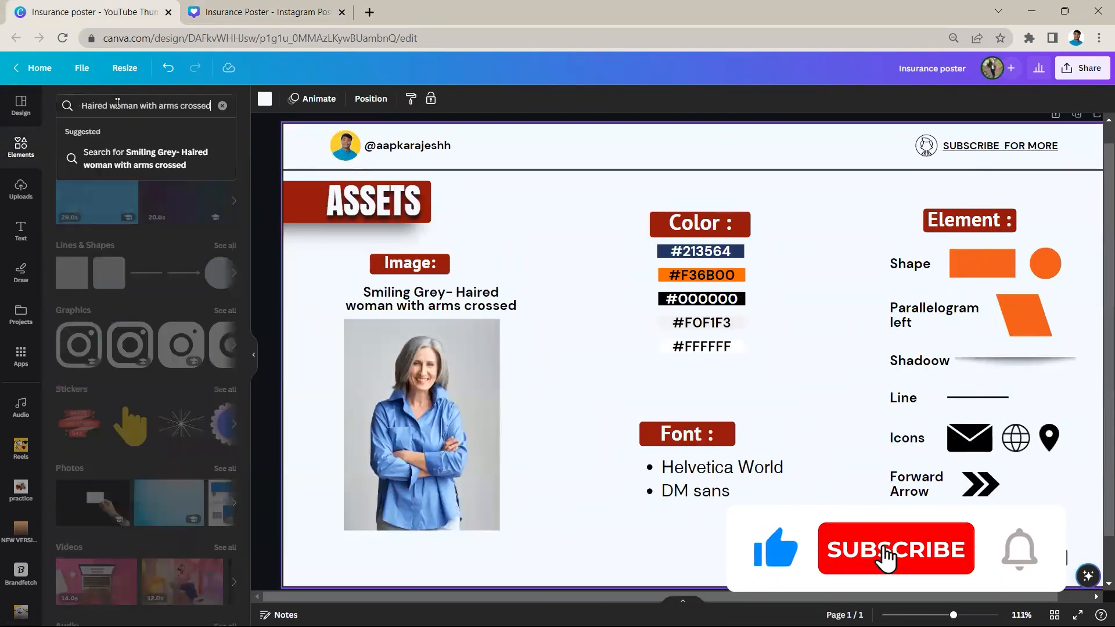
{"action": "key", "text": "Return"}
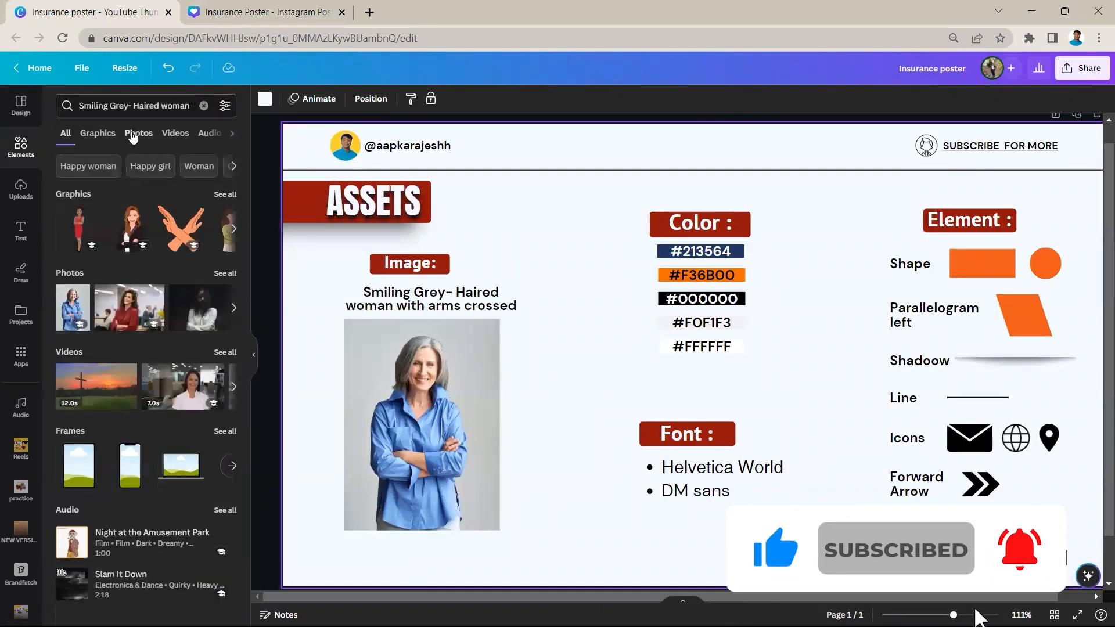
{"action": "left_click", "coordinate": [133, 135]}
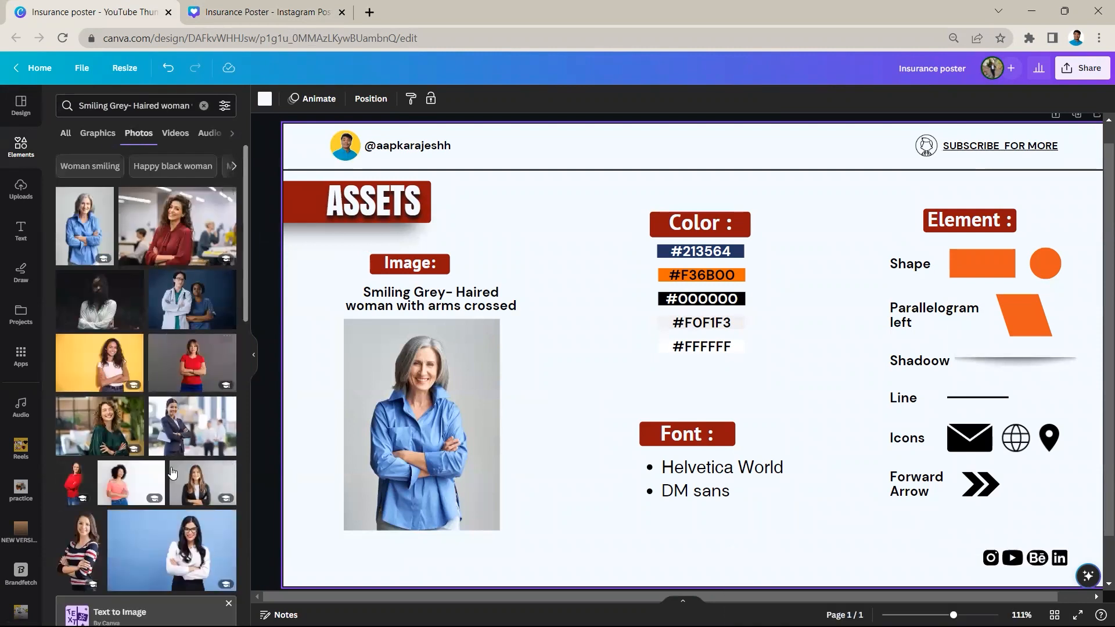
{"action": "left_click", "coordinate": [85, 230]}
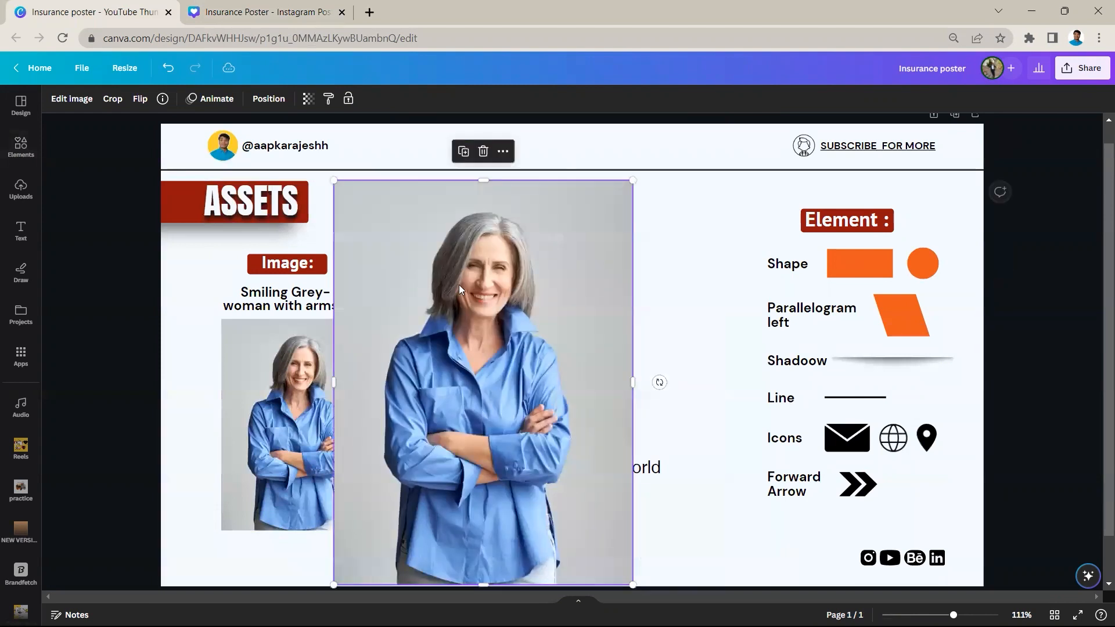
{"action": "left_click", "coordinate": [482, 152]}
Examine the colour codes, the image entry and the font names on the assets page
{"action": "scroll", "coordinate": [603, 266], "scroll_direction": "up", "scroll_amount": 5}
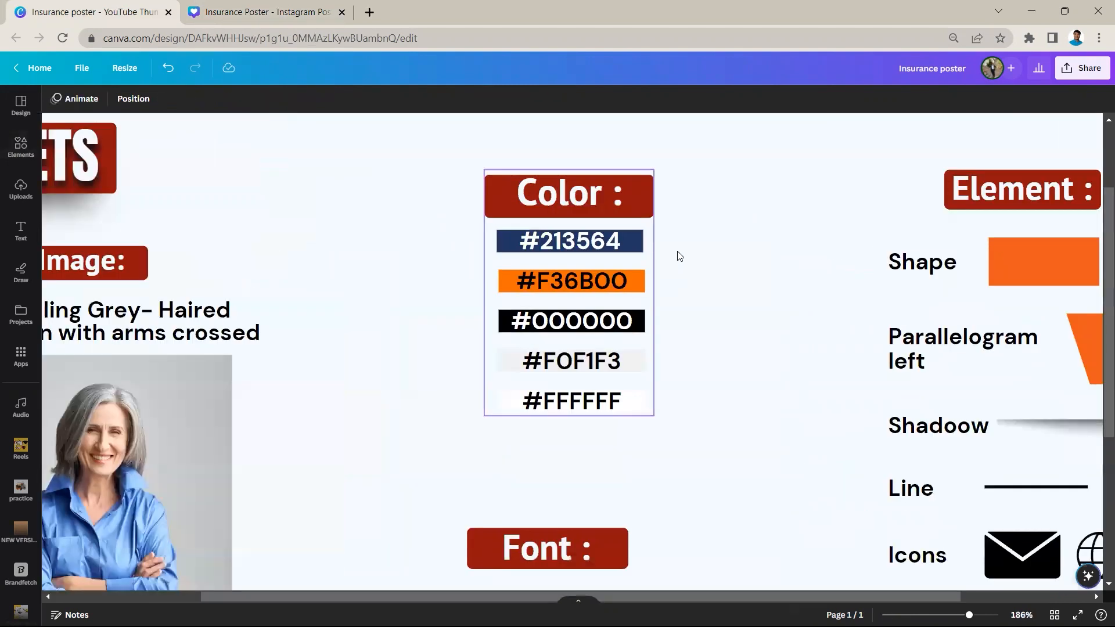
{"action": "scroll", "coordinate": [631, 331], "scroll_direction": "down", "scroll_amount": 3}
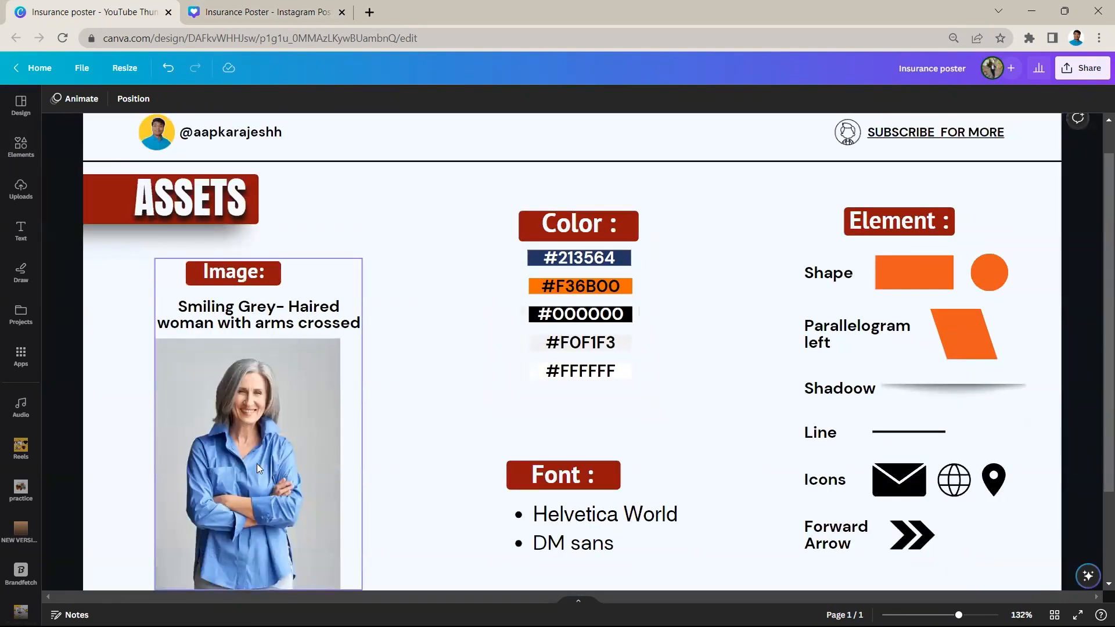
{"action": "scroll", "coordinate": [257, 464], "scroll_direction": "up", "scroll_amount": 2}
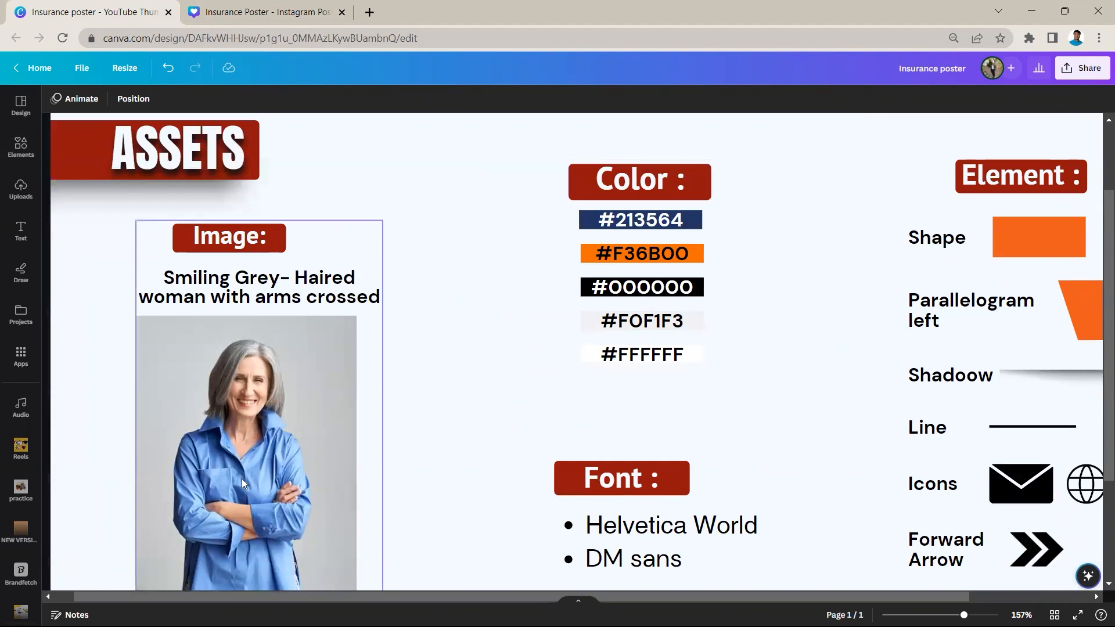
{"action": "scroll", "coordinate": [729, 323], "scroll_direction": "down", "scroll_amount": 3}
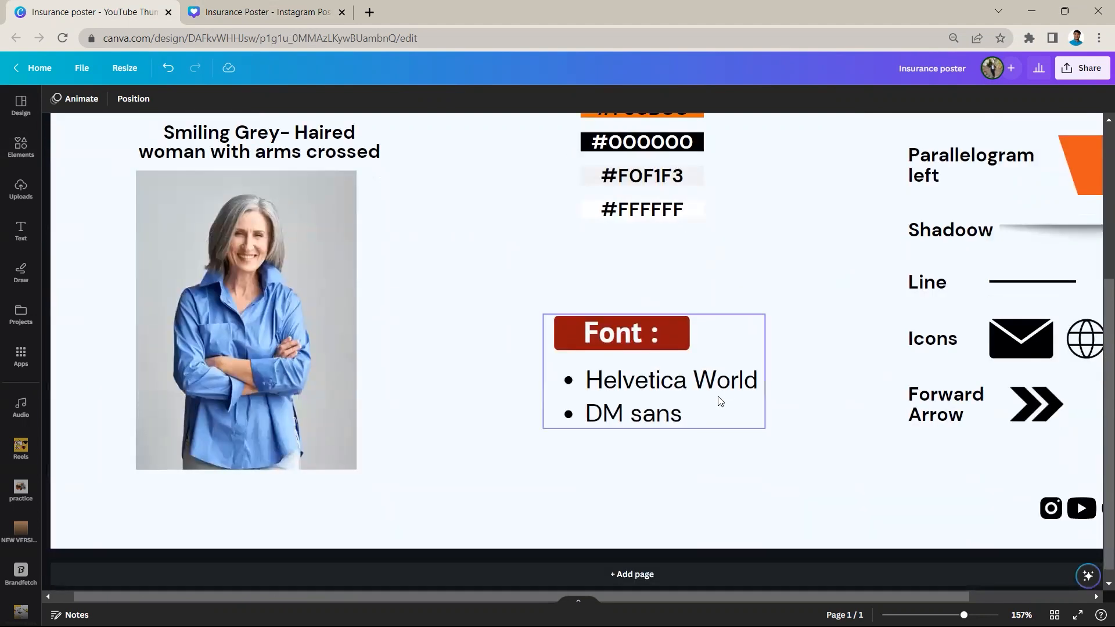
{"action": "scroll", "coordinate": [743, 398], "scroll_direction": "up", "scroll_amount": 2}
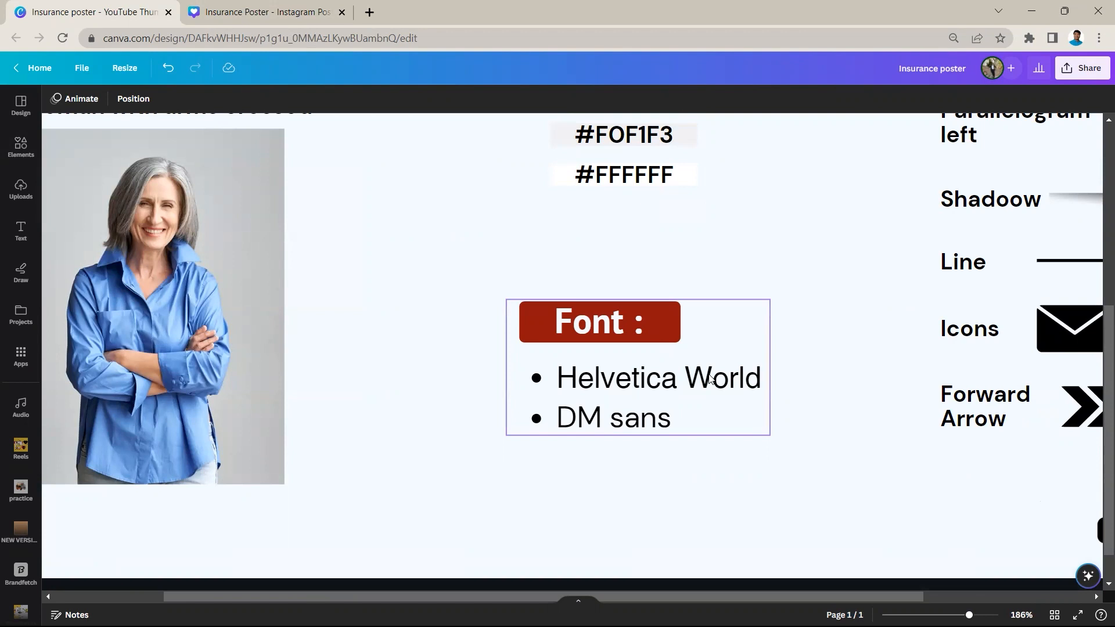
{"action": "scroll", "coordinate": [710, 378], "scroll_direction": "down", "scroll_amount": 5}
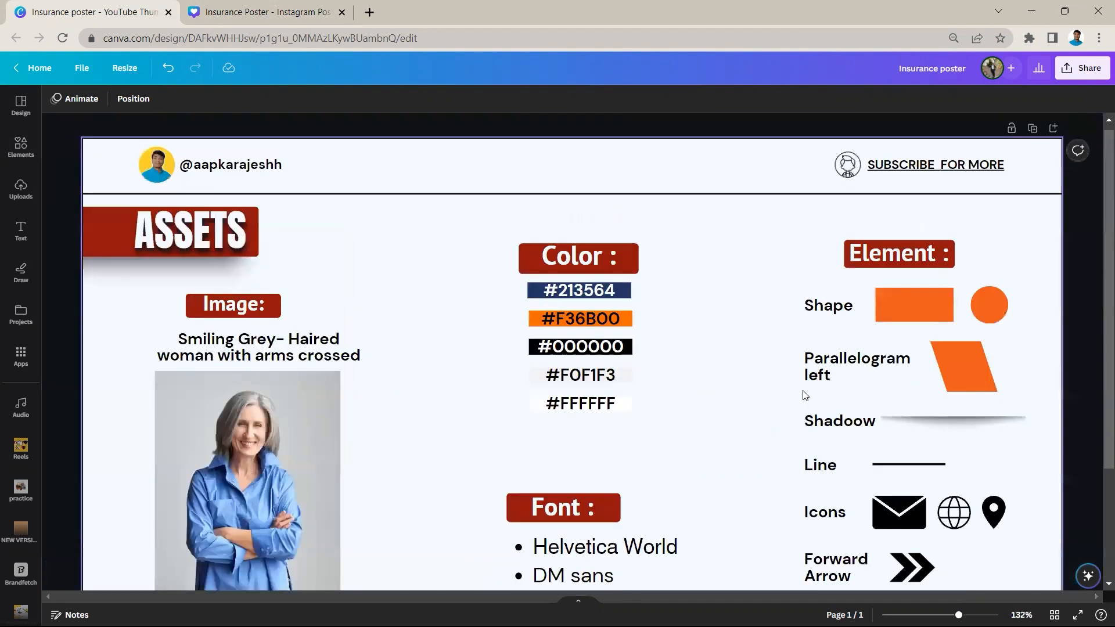
{"action": "scroll", "coordinate": [848, 376], "scroll_direction": "up", "scroll_amount": 3}
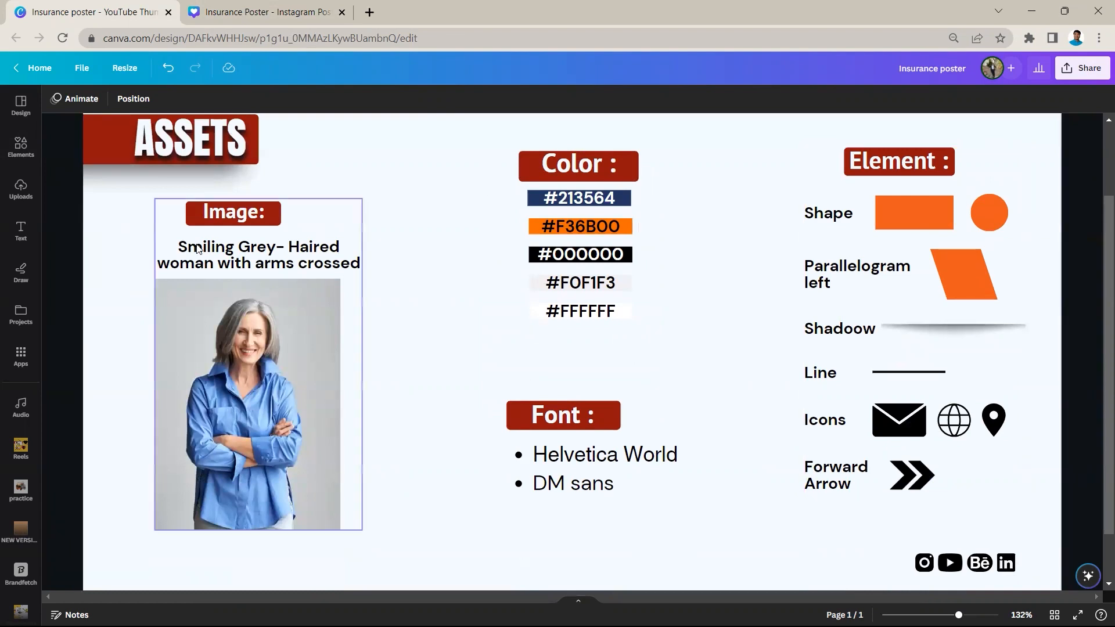
Look through the Lines & Shapes elements for the Parallelogram Left shape and check its details
{"action": "left_click", "coordinate": [23, 155]}
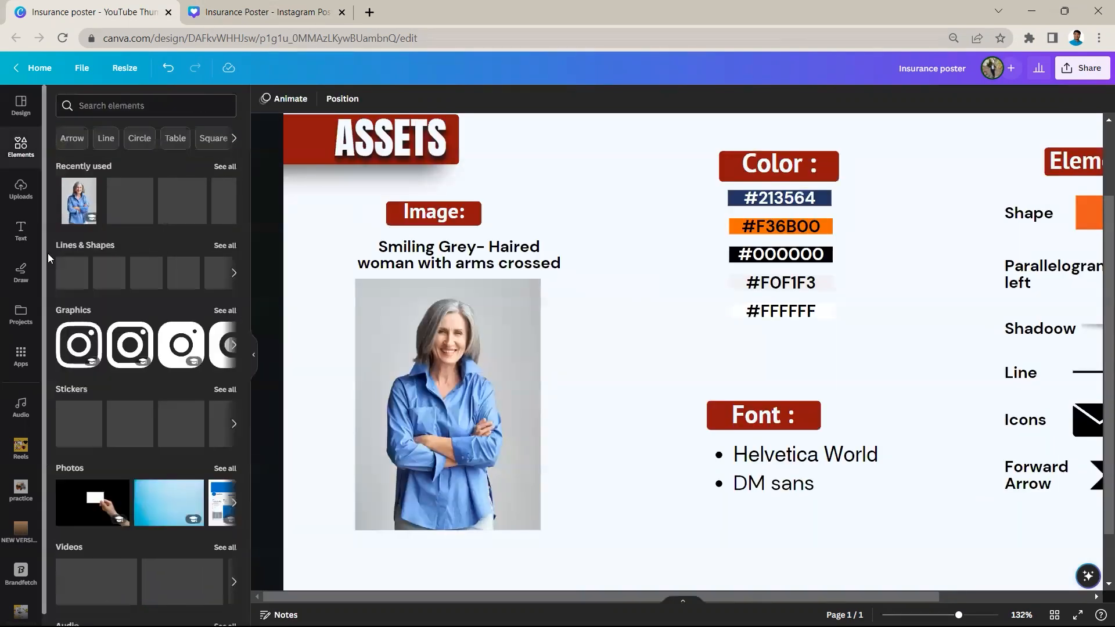
{"action": "left_click_drag", "start_coordinate": [521, 602], "coordinate": [673, 602]}
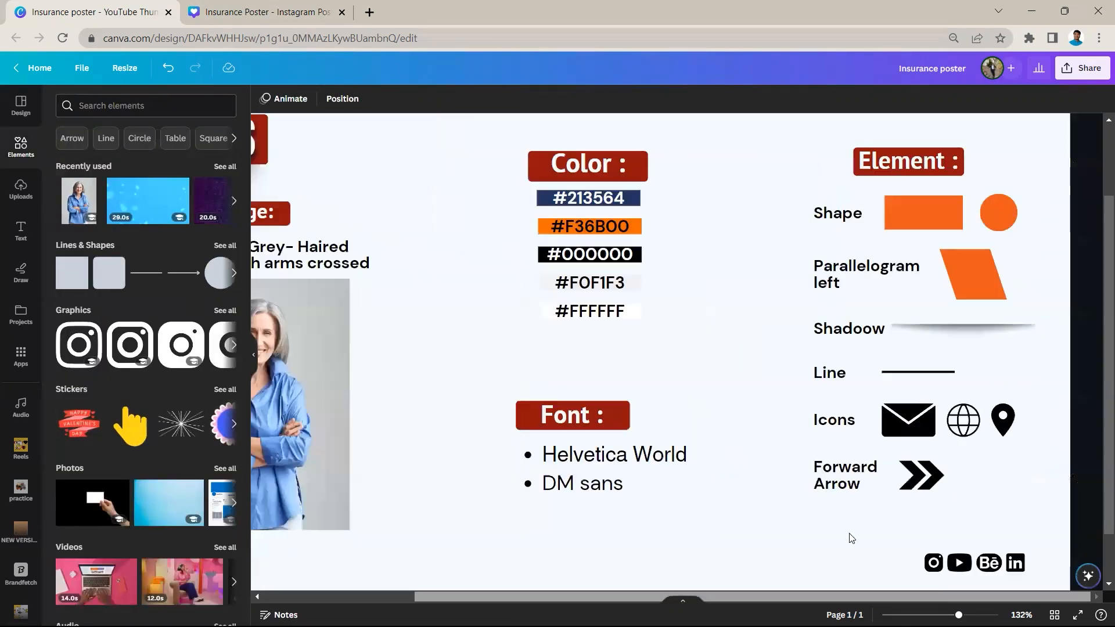
{"action": "left_click", "coordinate": [887, 274]}
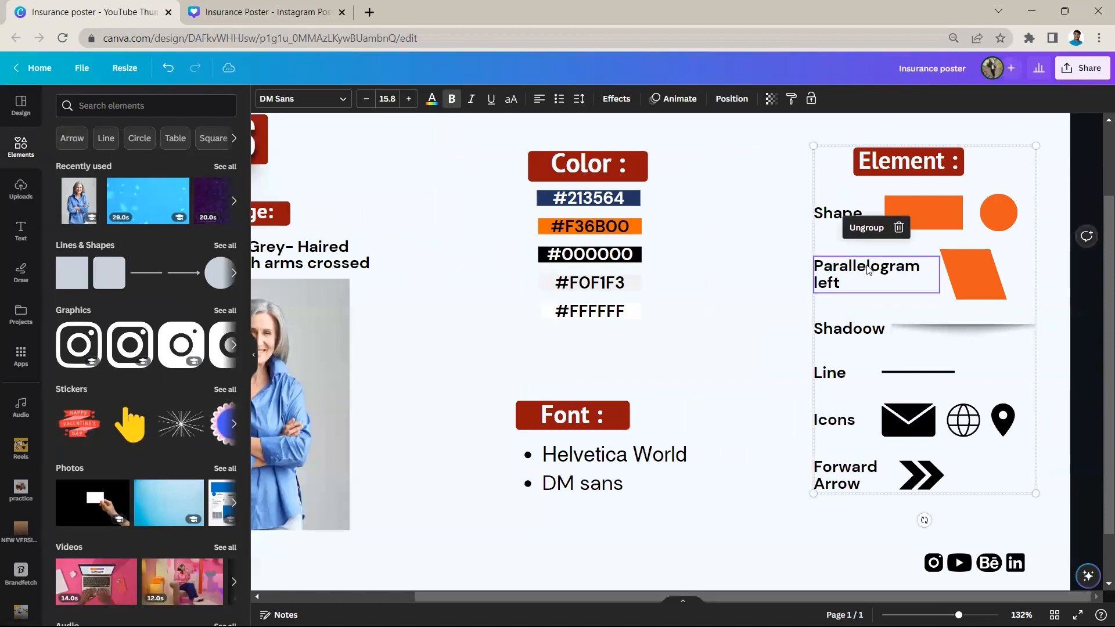
{"action": "left_click", "coordinate": [226, 245]}
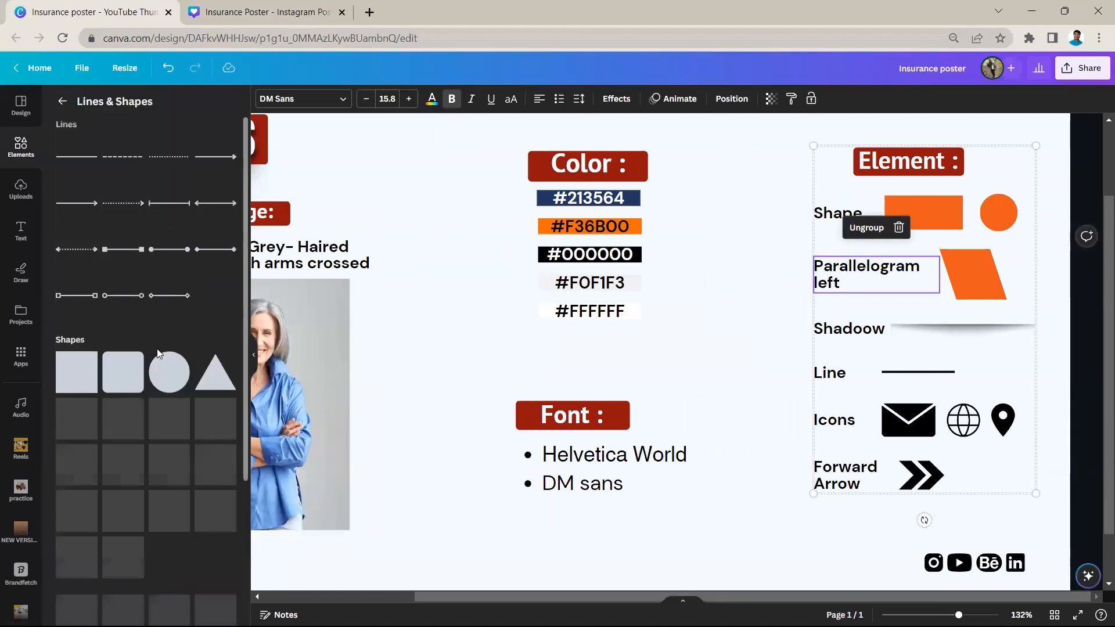
{"action": "scroll", "coordinate": [166, 436], "scroll_direction": "down", "scroll_amount": 5}
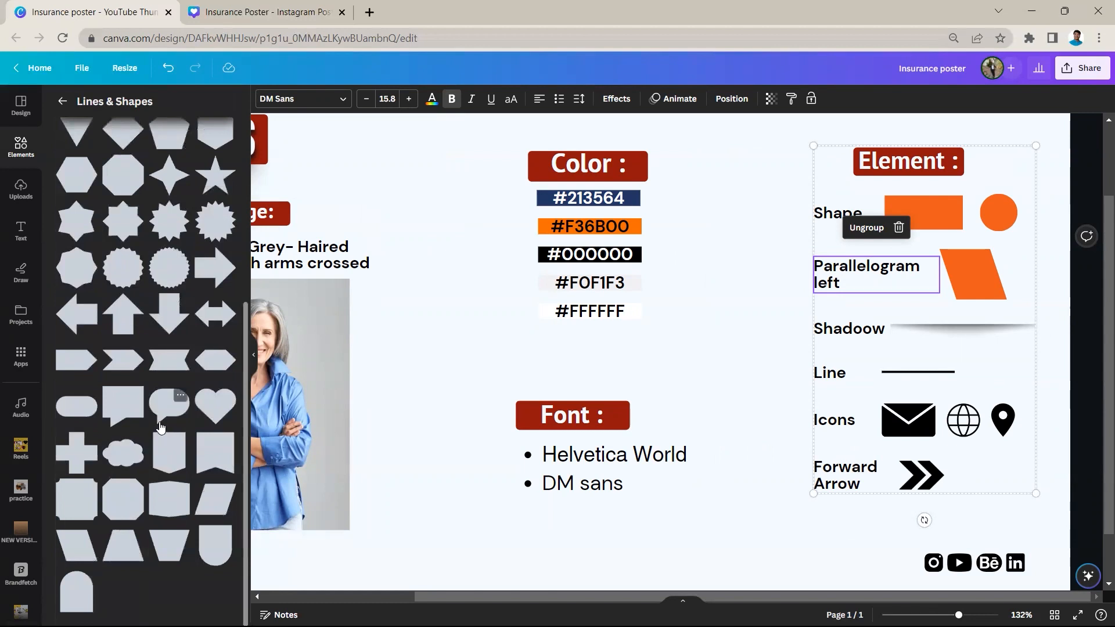
{"action": "left_click", "coordinate": [226, 489]}
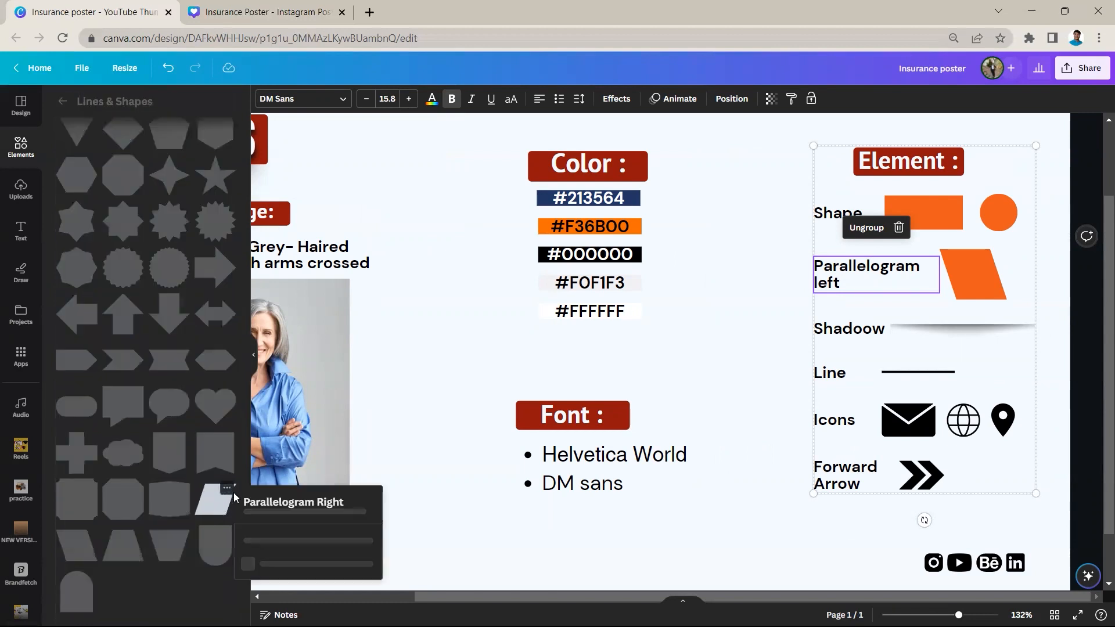
{"action": "left_click", "coordinate": [103, 541]}
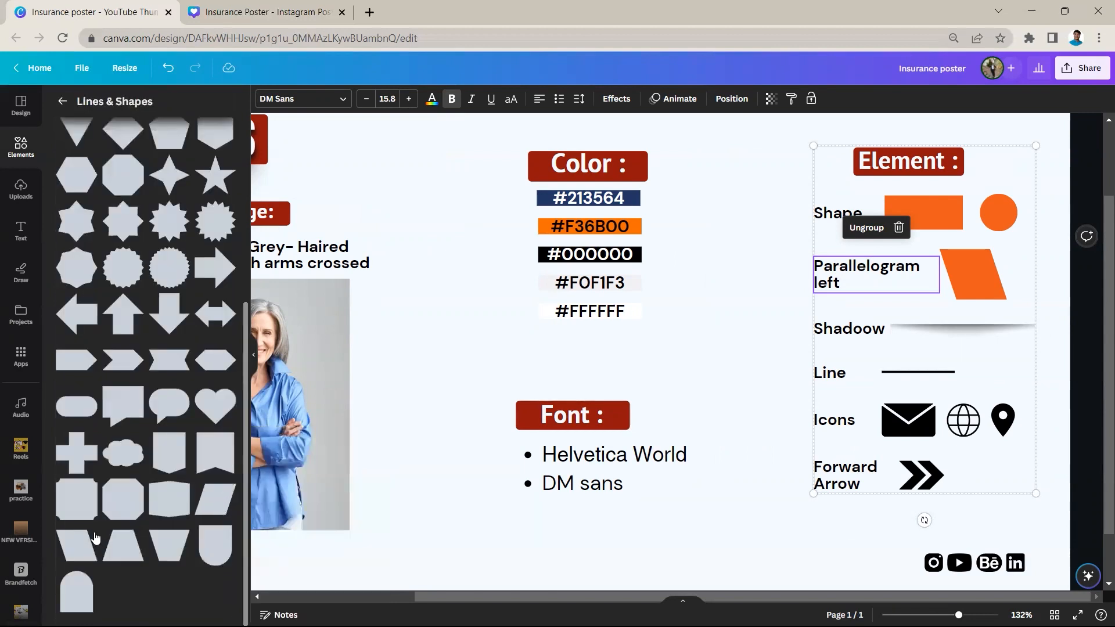
{"action": "left_click", "coordinate": [93, 531]}
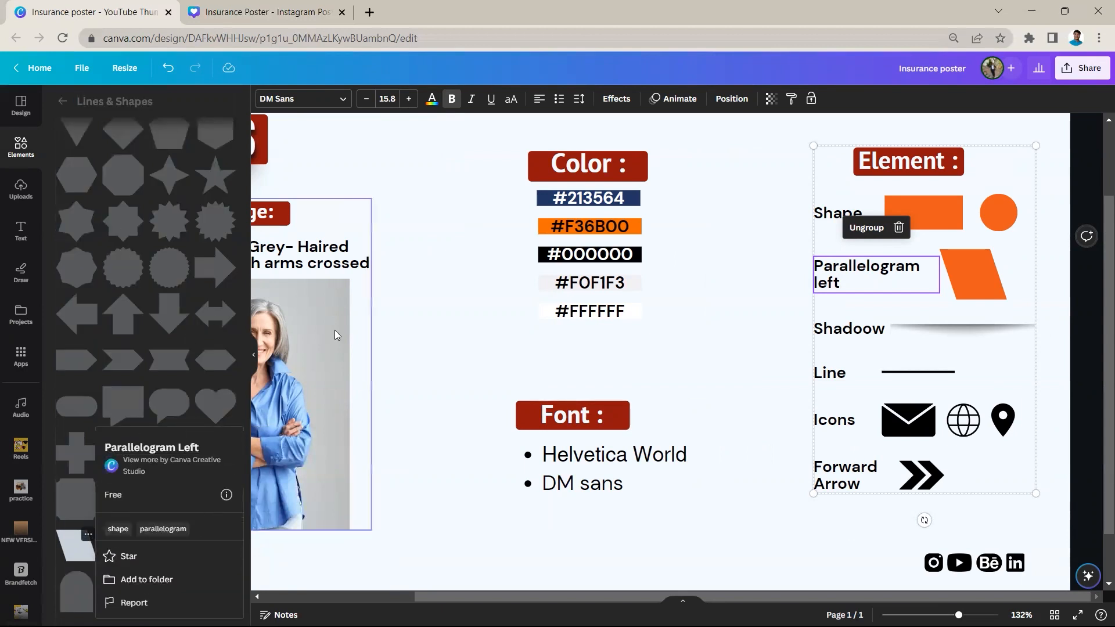
{"action": "left_click", "coordinate": [510, 417]}
Search graphics for "shadow" and try the thin horizontal shadow on the assets page
{"action": "left_click", "coordinate": [890, 334]}
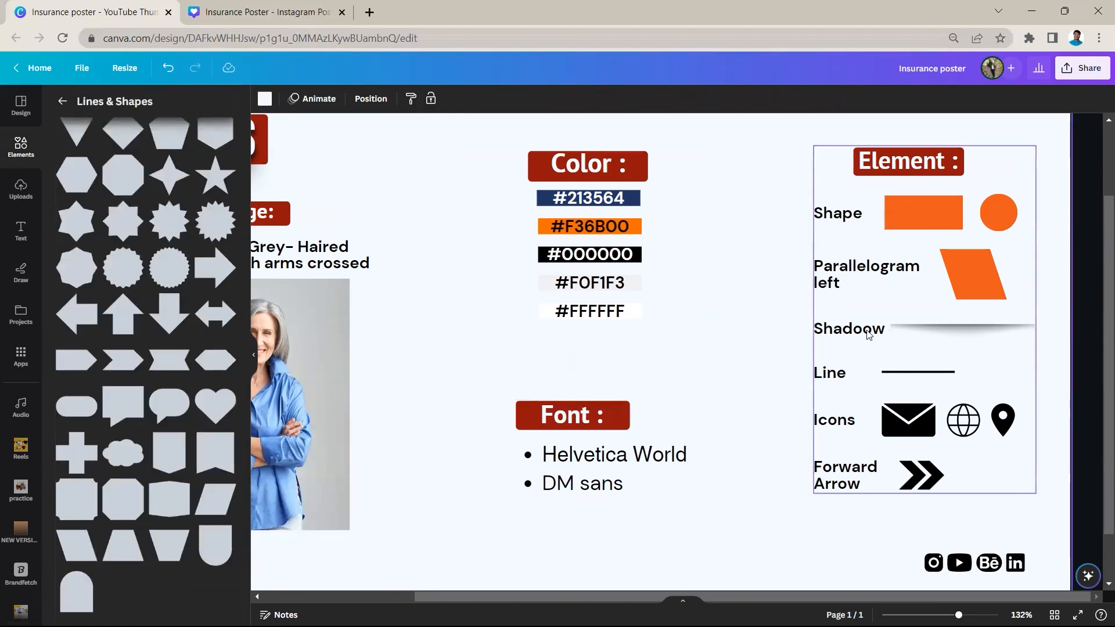
{"action": "left_click", "coordinate": [869, 334]}
{"action": "left_click", "coordinate": [62, 101]}
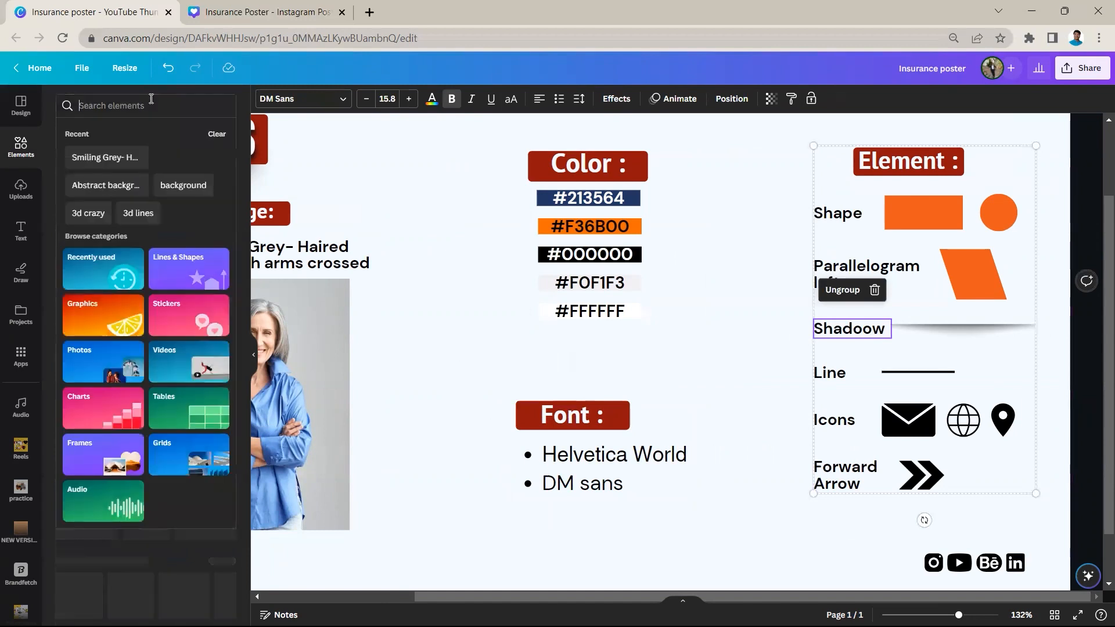
{"action": "type", "text": "shadow"}
{"action": "key", "text": "Return"}
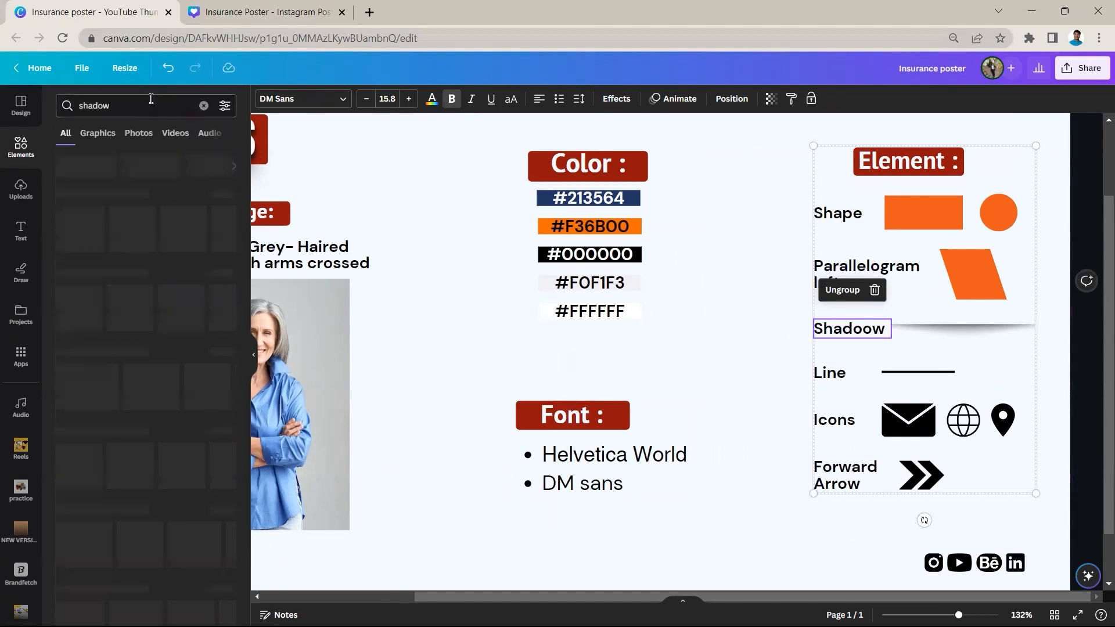
{"action": "left_click", "coordinate": [94, 134]}
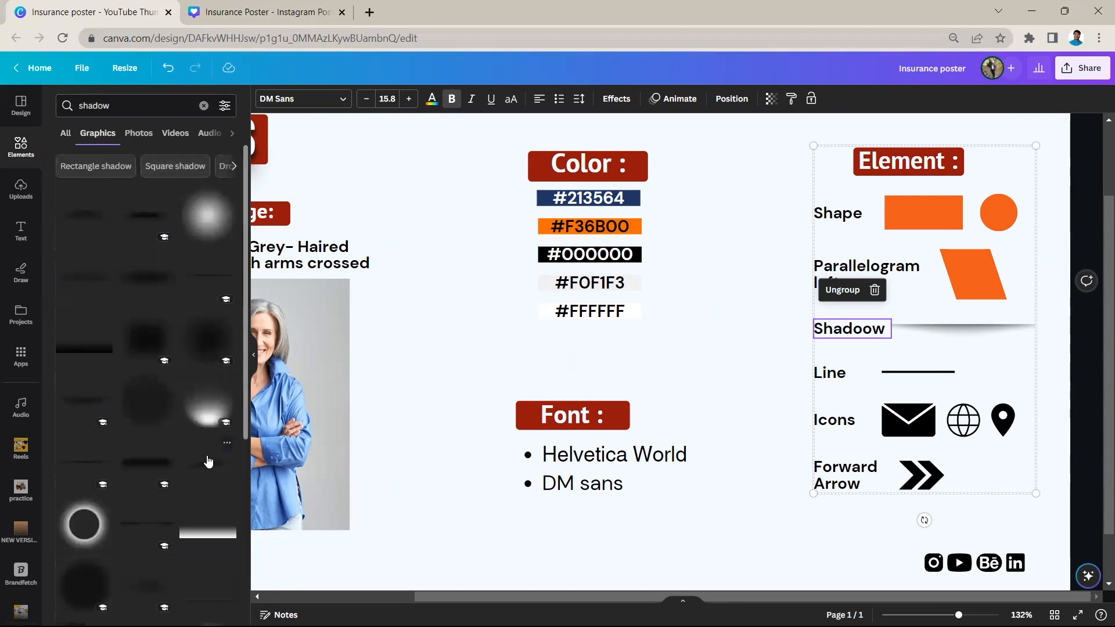
{"action": "left_click", "coordinate": [210, 277]}
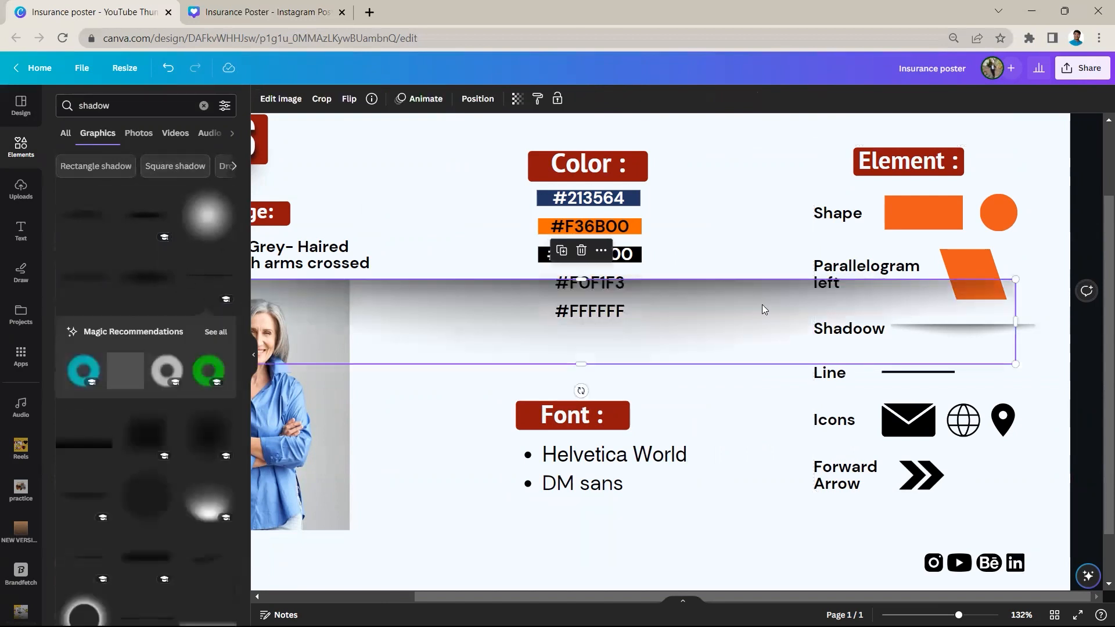
{"action": "left_click", "coordinate": [584, 251]}
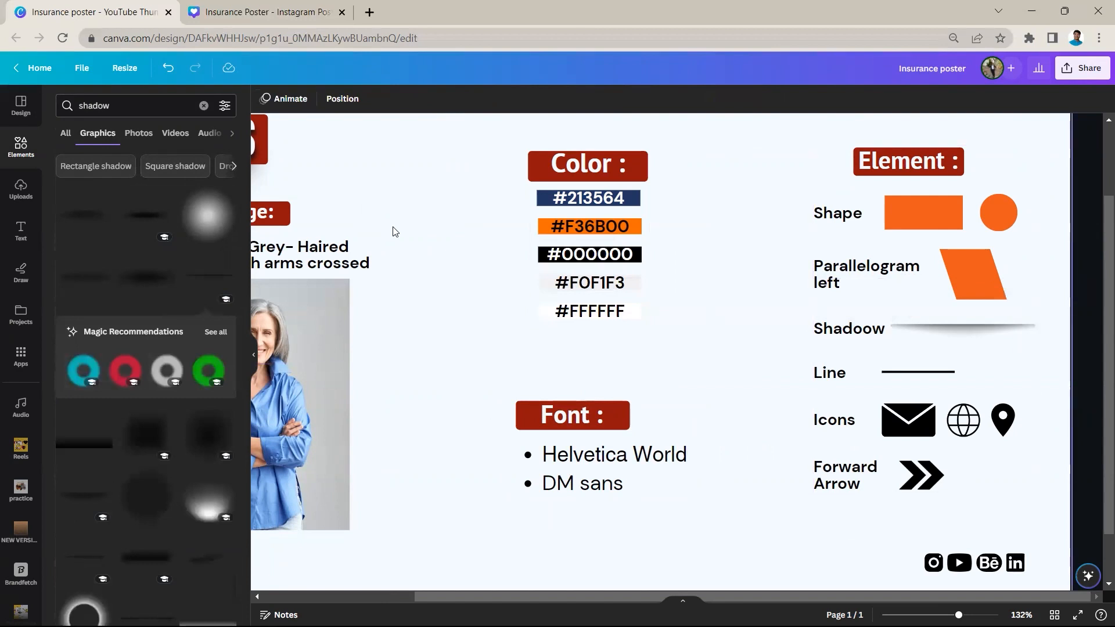
Examine the envelope and location icons and the forward arrow entry in the Element list
{"action": "left_click", "coordinate": [21, 146]}
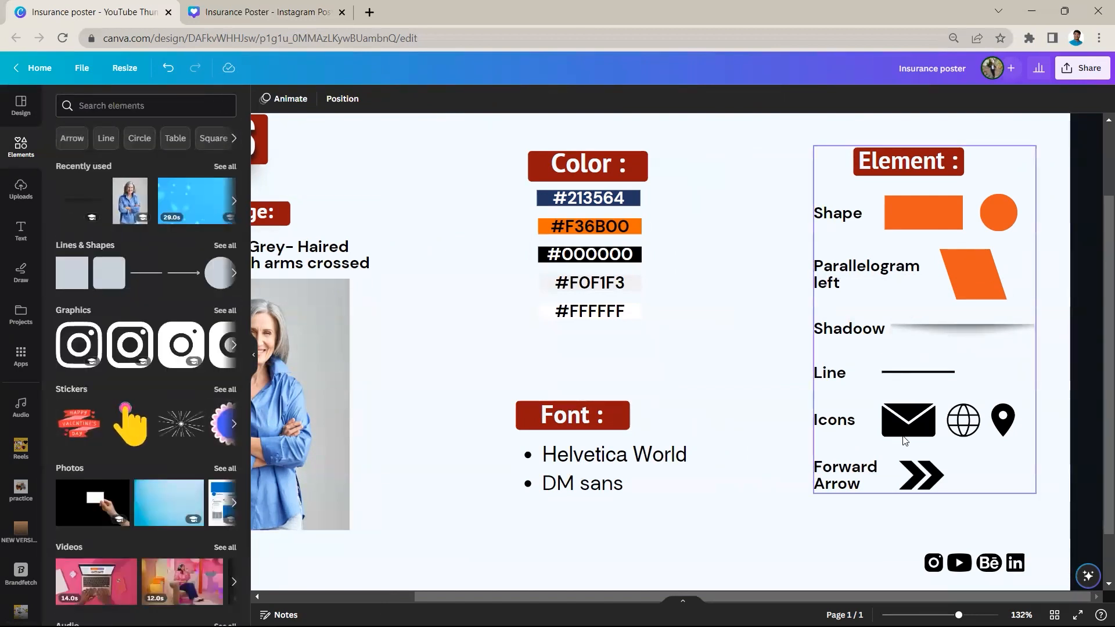
{"action": "left_click", "coordinate": [254, 354]}
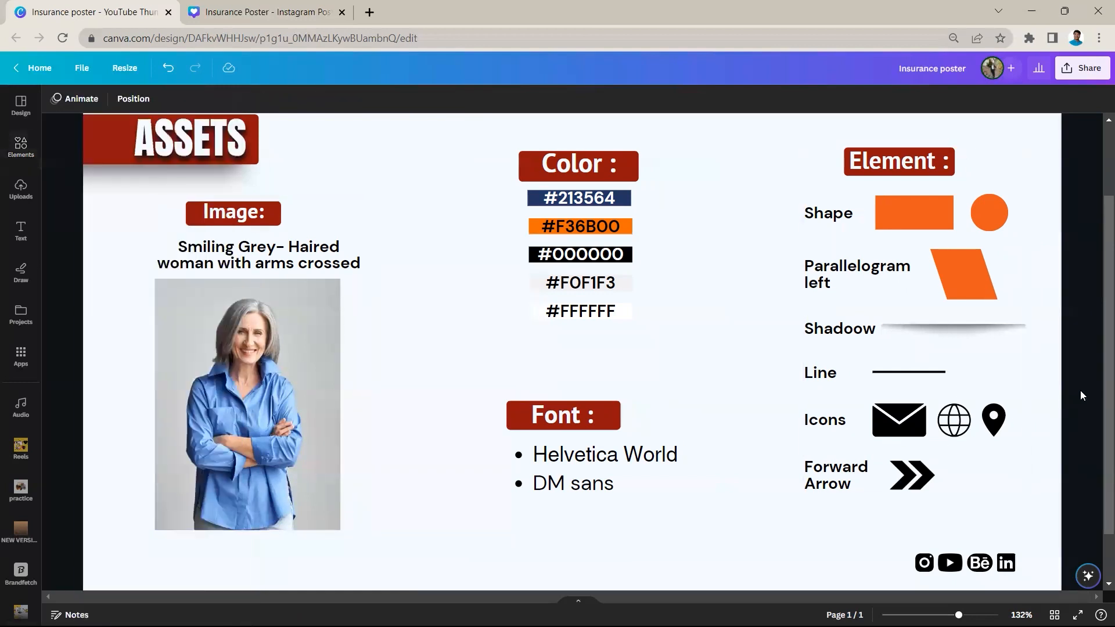
{"action": "left_click", "coordinate": [907, 417]}
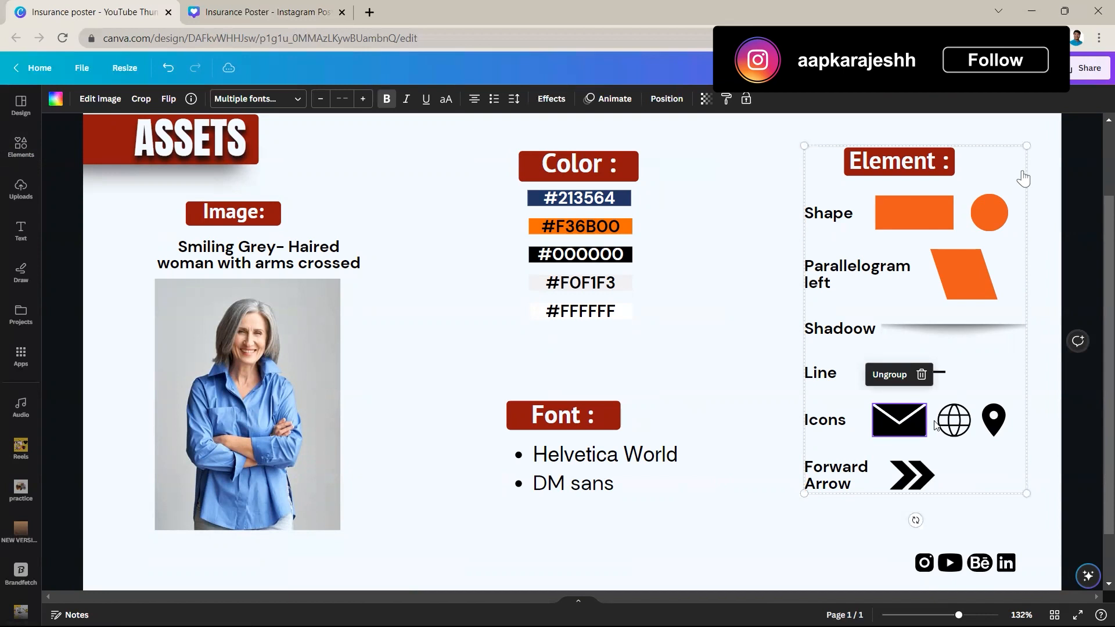
{"action": "left_click", "coordinate": [996, 426]}
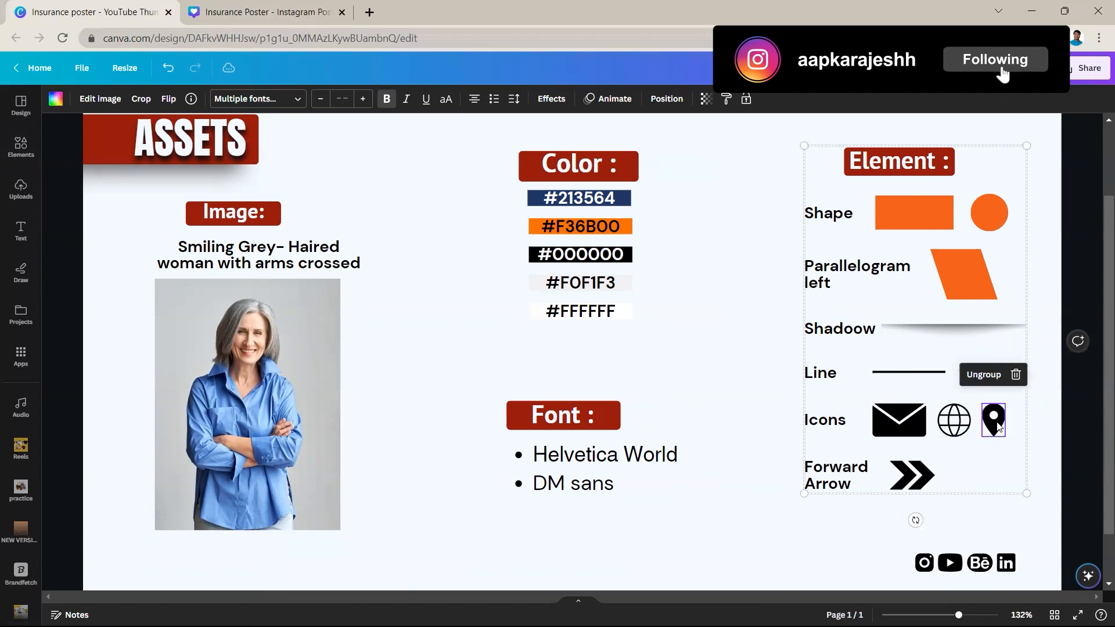
{"action": "left_click", "coordinate": [853, 485]}
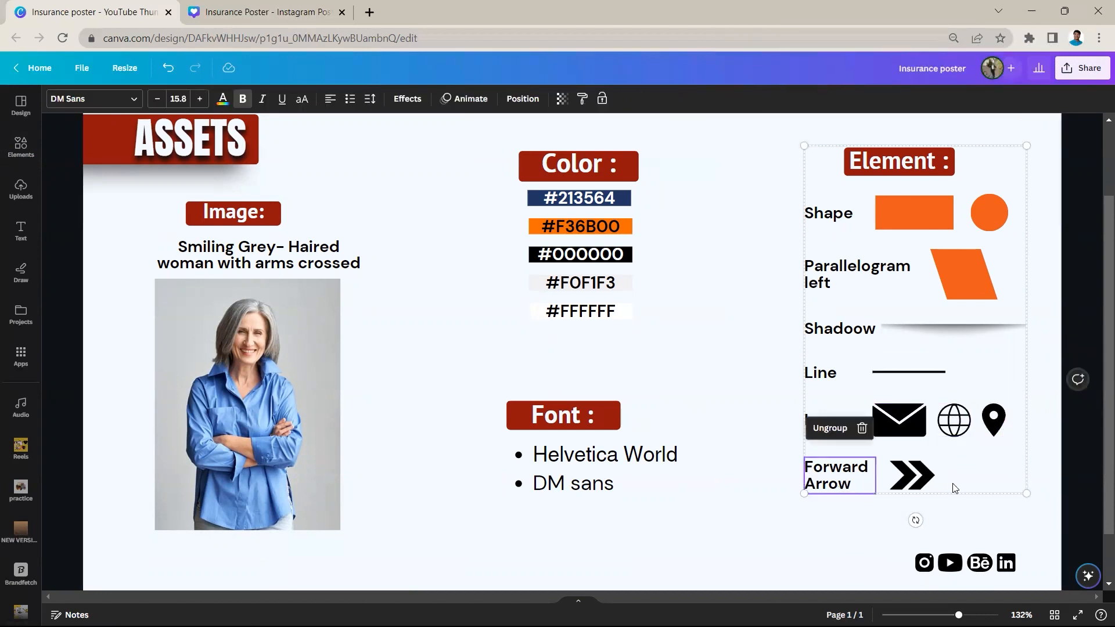
Search the graphics for "Forward Arrow" using the name copied from the Element list
{"action": "double_click", "coordinate": [855, 487]}
{"action": "key", "text": "ctrl+c"}
{"action": "left_click", "coordinate": [758, 527]}
{"action": "left_click", "coordinate": [21, 147]}
{"action": "left_click", "coordinate": [99, 107]}
{"action": "key", "text": "ctrl+v"}
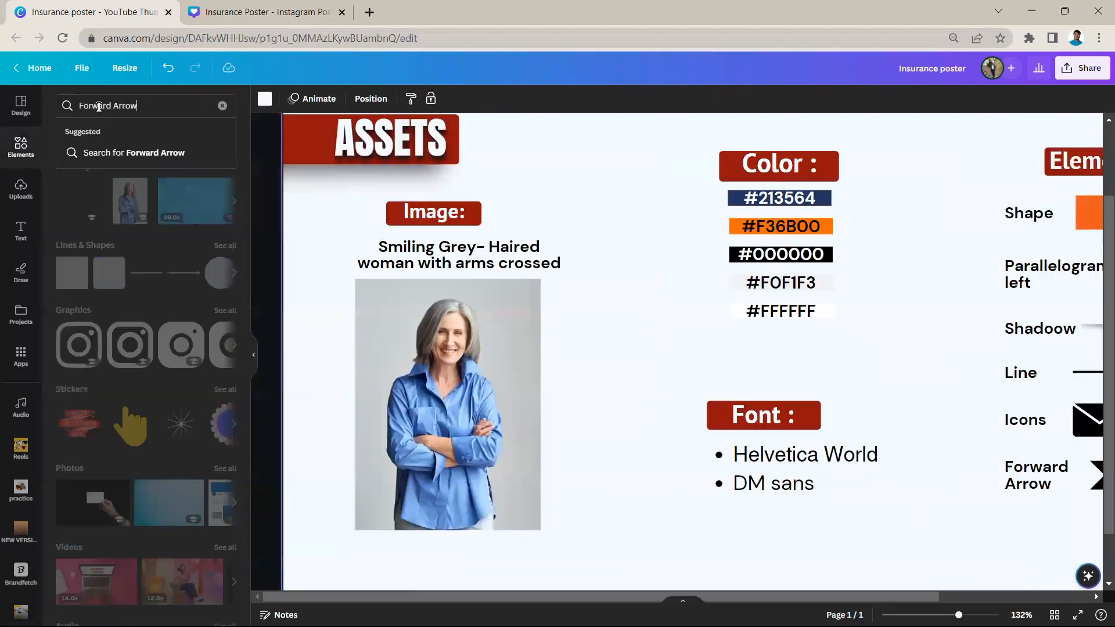
{"action": "key", "text": "Return"}
{"action": "left_click", "coordinate": [98, 133]}
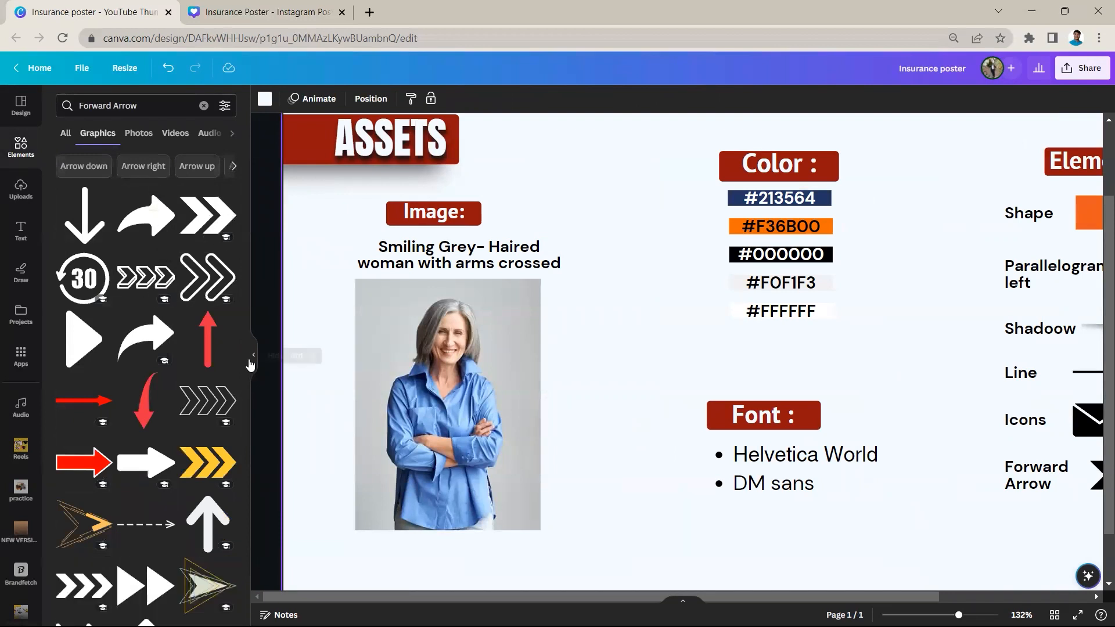
{"action": "left_click", "coordinate": [250, 362]}
{"action": "scroll", "coordinate": [563, 386], "scroll_direction": "down", "scroll_amount": 3}
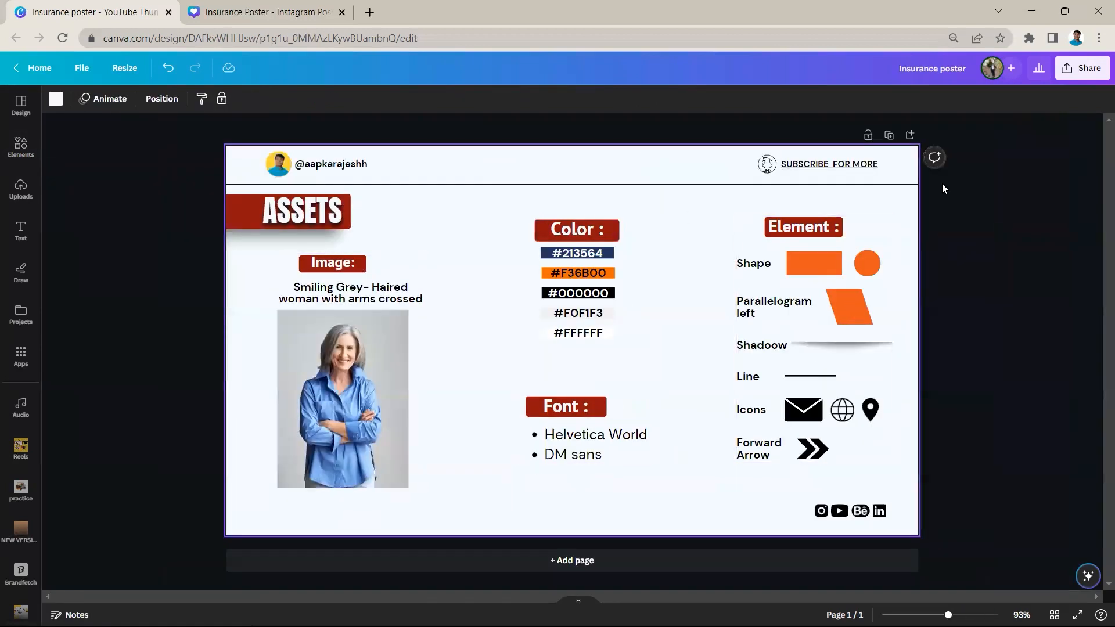
Create a blank Instagram Post (Square) design from the home page
{"action": "left_click", "coordinate": [269, 7]}
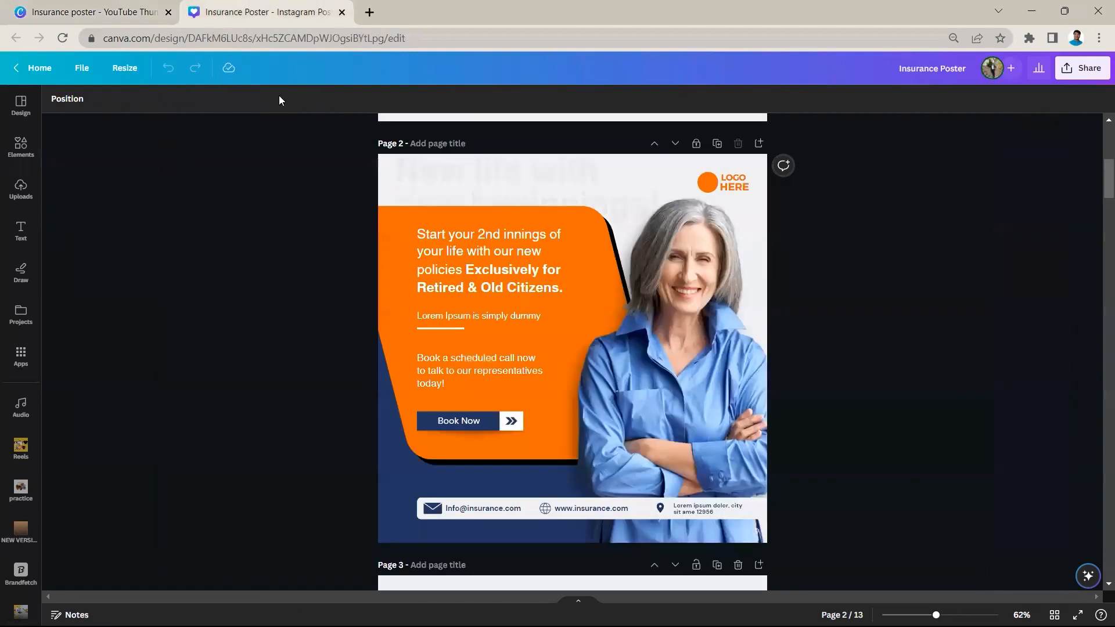
{"action": "left_click", "coordinate": [112, 6]}
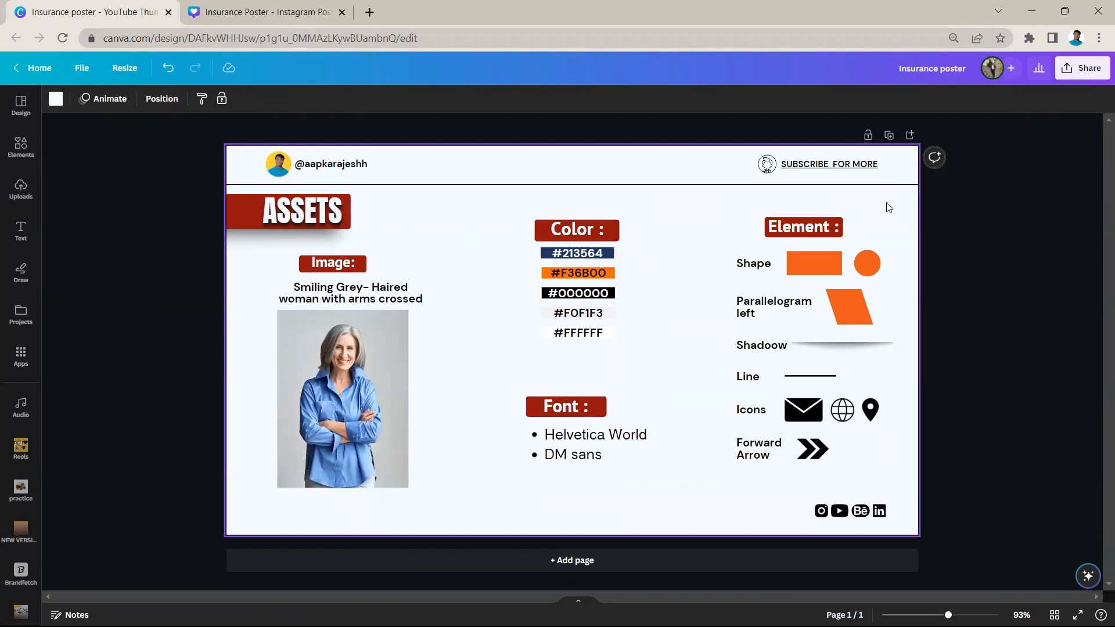
{"action": "left_click", "coordinate": [273, 13]}
{"action": "left_click", "coordinate": [93, 16]}
{"action": "left_click", "coordinate": [36, 68]}
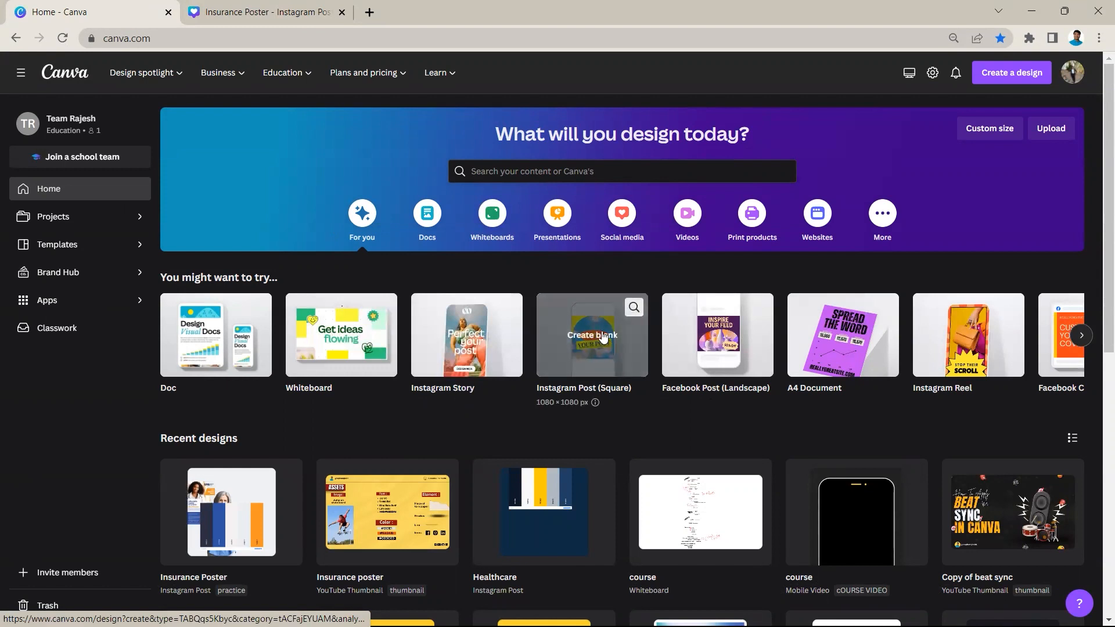
{"action": "left_click", "coordinate": [579, 356]}
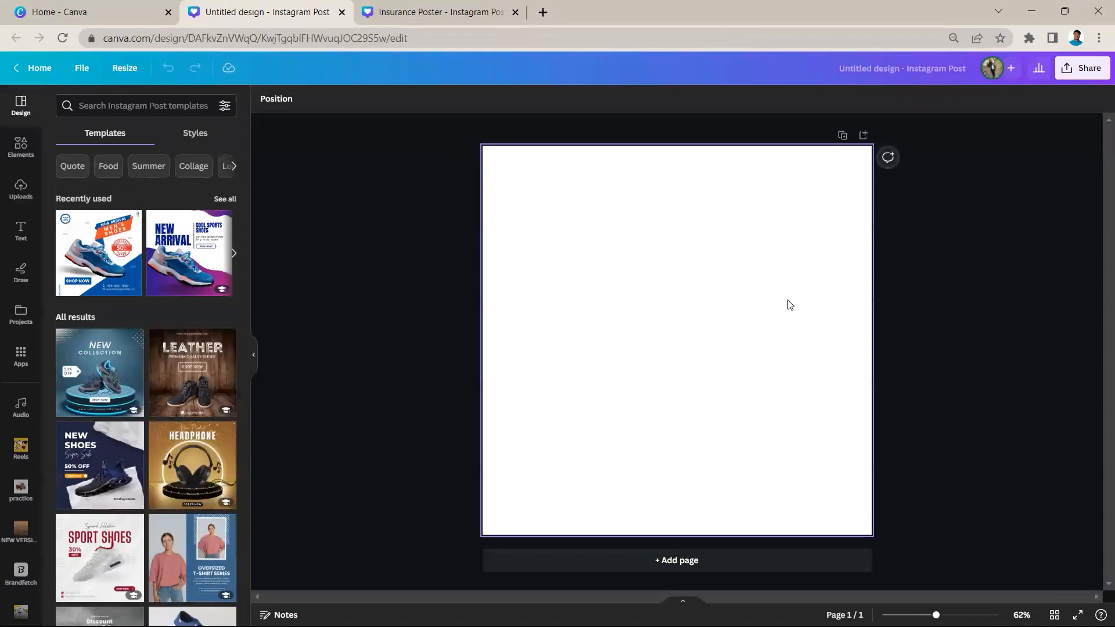
In the Insurance Poster design, examine the background colour code of page 3 and the blue circle on page 4
{"action": "left_click", "coordinate": [442, 11]}
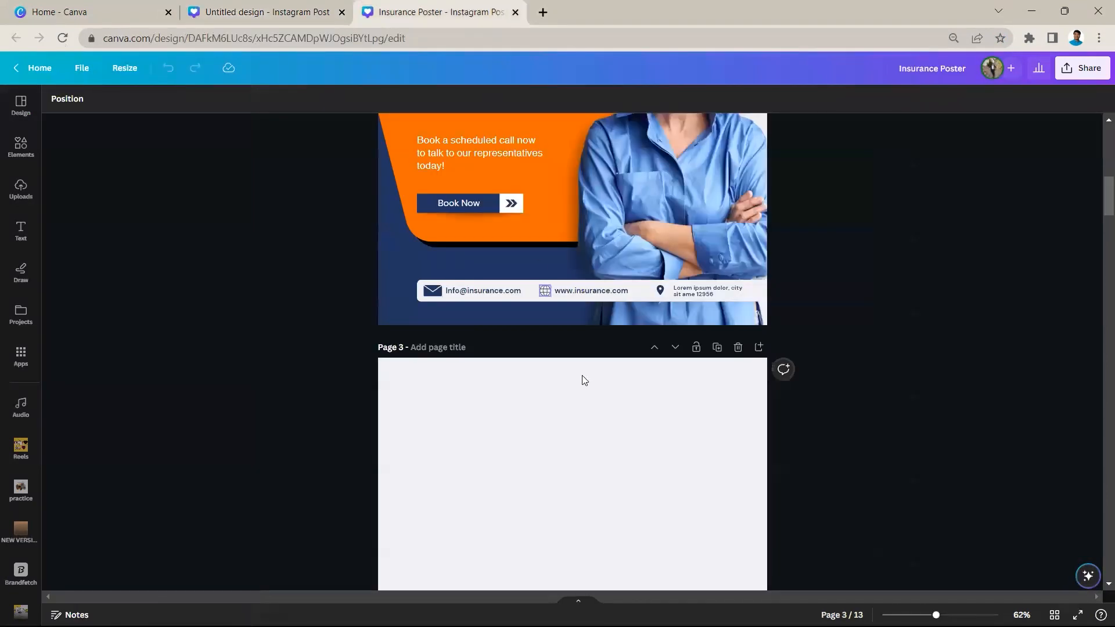
{"action": "scroll", "coordinate": [583, 383], "scroll_direction": "down", "scroll_amount": 3}
{"action": "scroll", "coordinate": [639, 378], "scroll_direction": "down", "scroll_amount": 5}
{"action": "scroll", "coordinate": [662, 258], "scroll_direction": "up", "scroll_amount": 5}
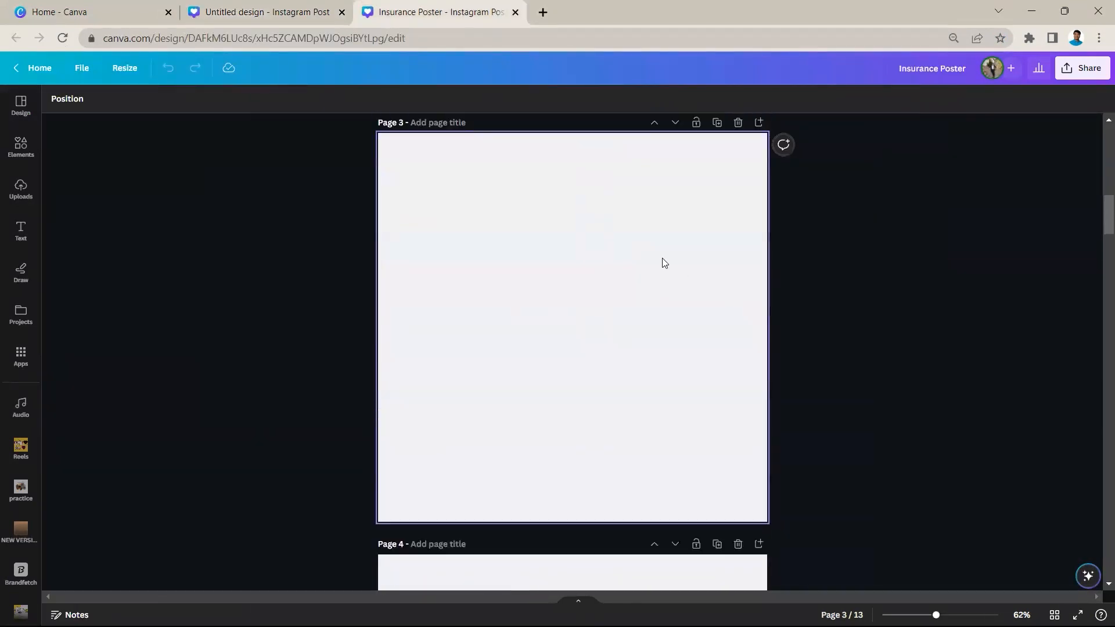
{"action": "left_click", "coordinate": [298, 189]}
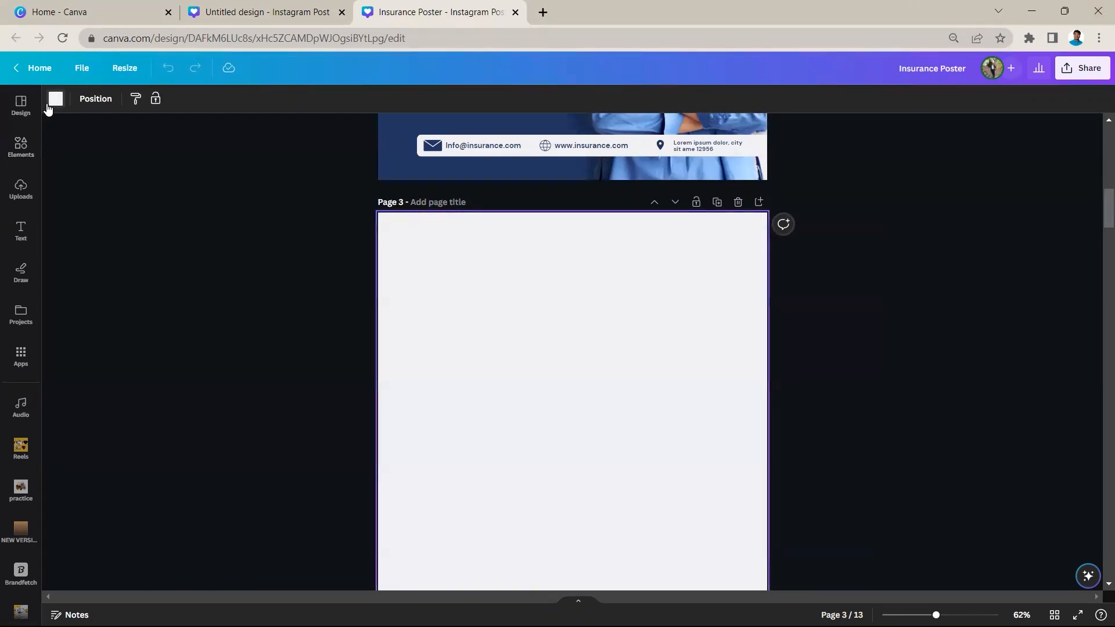
{"action": "left_click", "coordinate": [56, 99]}
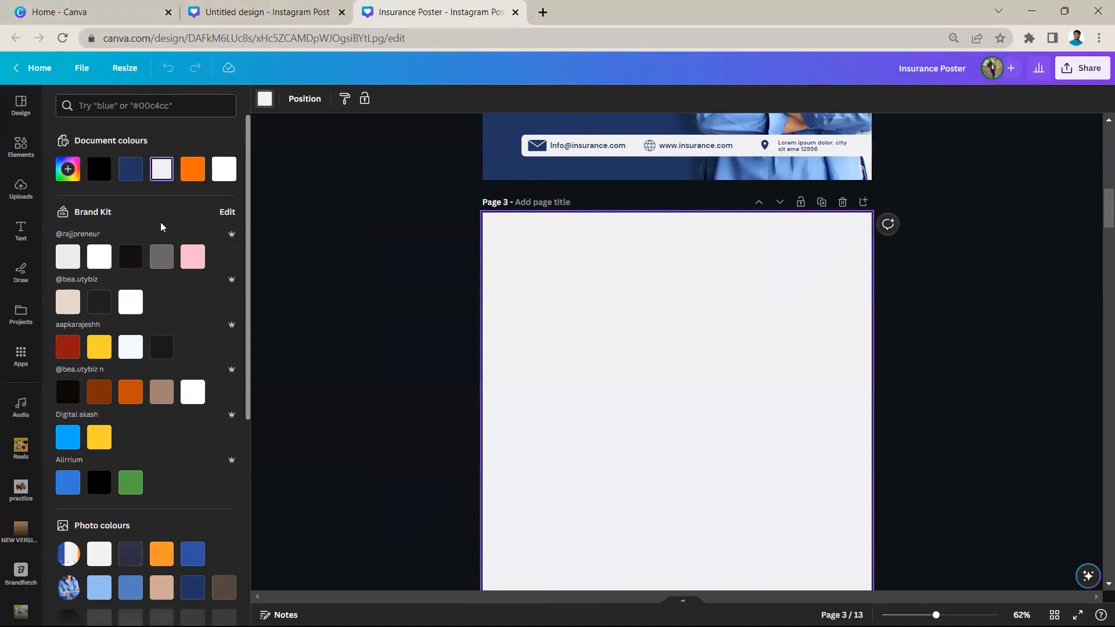
{"action": "left_click", "coordinate": [68, 170]}
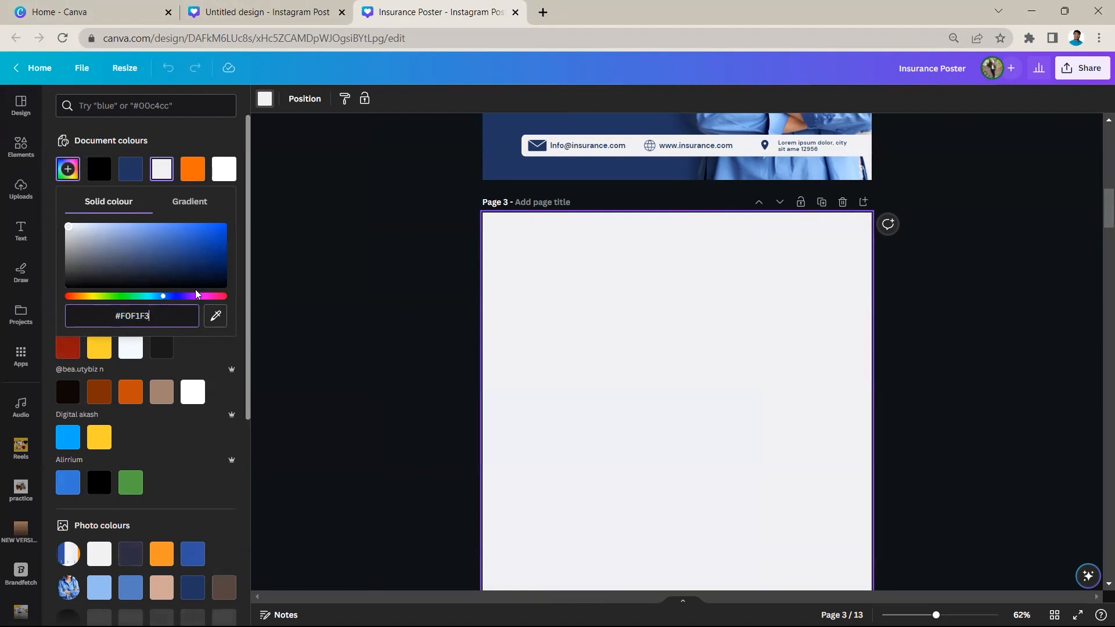
{"action": "left_click", "coordinate": [407, 309]}
{"action": "scroll", "coordinate": [451, 289], "scroll_direction": "down", "scroll_amount": 8}
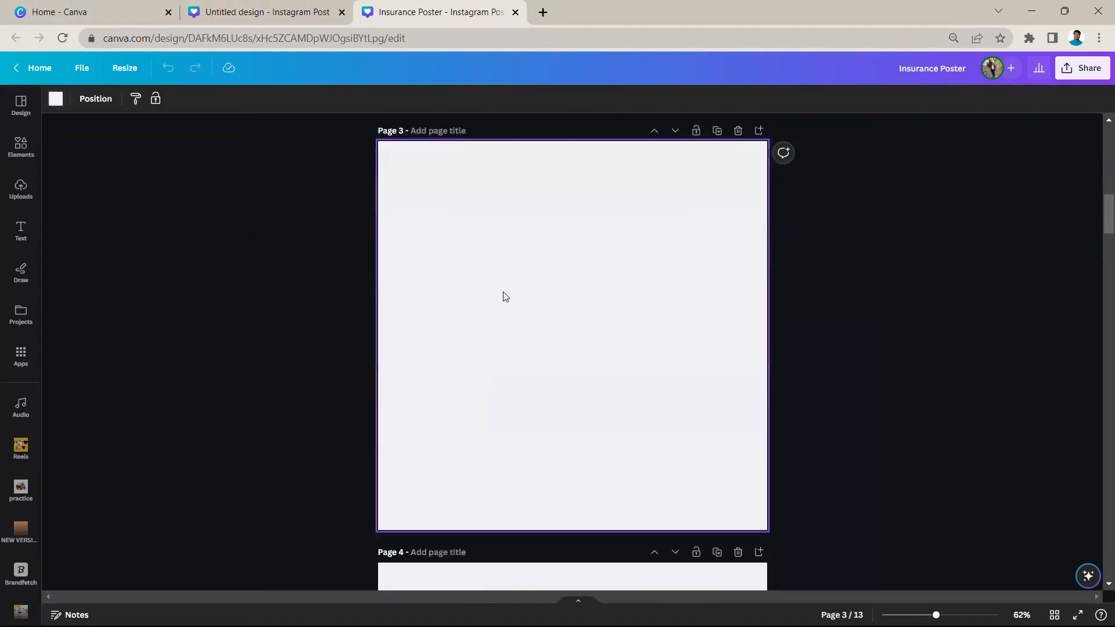
{"action": "left_click", "coordinate": [572, 350]}
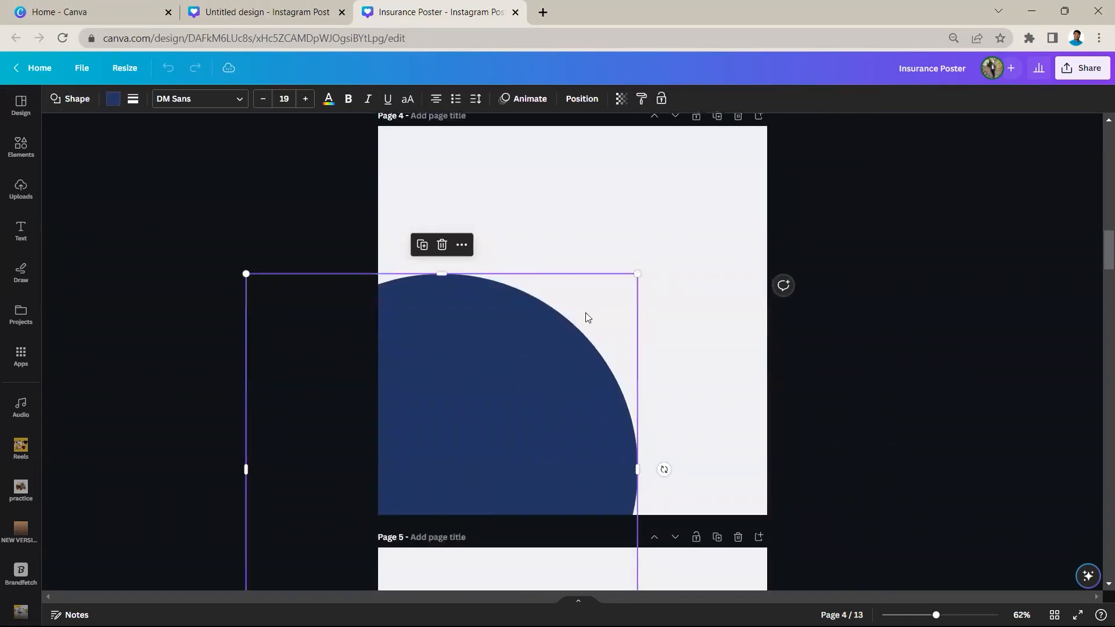
{"action": "left_click", "coordinate": [683, 225]}
{"action": "scroll", "coordinate": [650, 249], "scroll_direction": "up", "scroll_amount": 4}
{"action": "scroll", "coordinate": [651, 249], "scroll_direction": "up", "scroll_amount": 4}
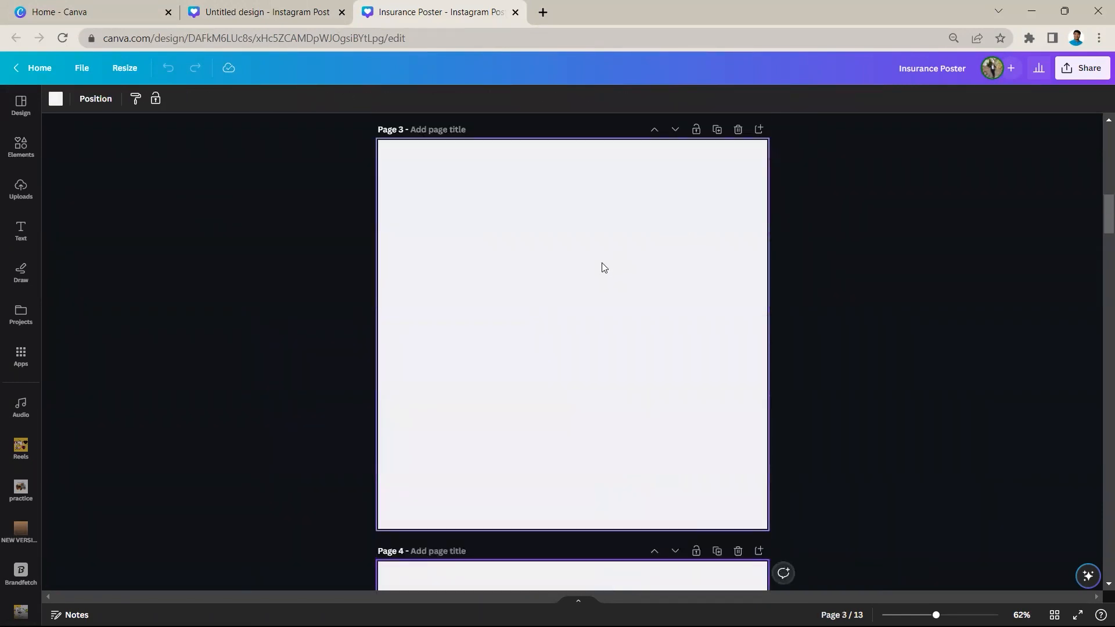
Add a circle to page 3 and enlarge it over the lower-left part, extending past the page's left and bottom edges
{"action": "key", "text": "c"}
{"action": "left_click", "coordinate": [660, 324]}
{"action": "left_click", "coordinate": [609, 344]}
{"action": "left_click_drag", "start_coordinate": [633, 393], "coordinate": [787, 549]}
{"action": "left_click_drag", "start_coordinate": [693, 449], "coordinate": [488, 450]}
{"action": "left_click_drag", "start_coordinate": [593, 284], "coordinate": [627, 251]}
{"action": "left_click_drag", "start_coordinate": [559, 330], "coordinate": [550, 349]}
{"action": "left_click", "coordinate": [573, 214]}
{"action": "left_click", "coordinate": [493, 295]}
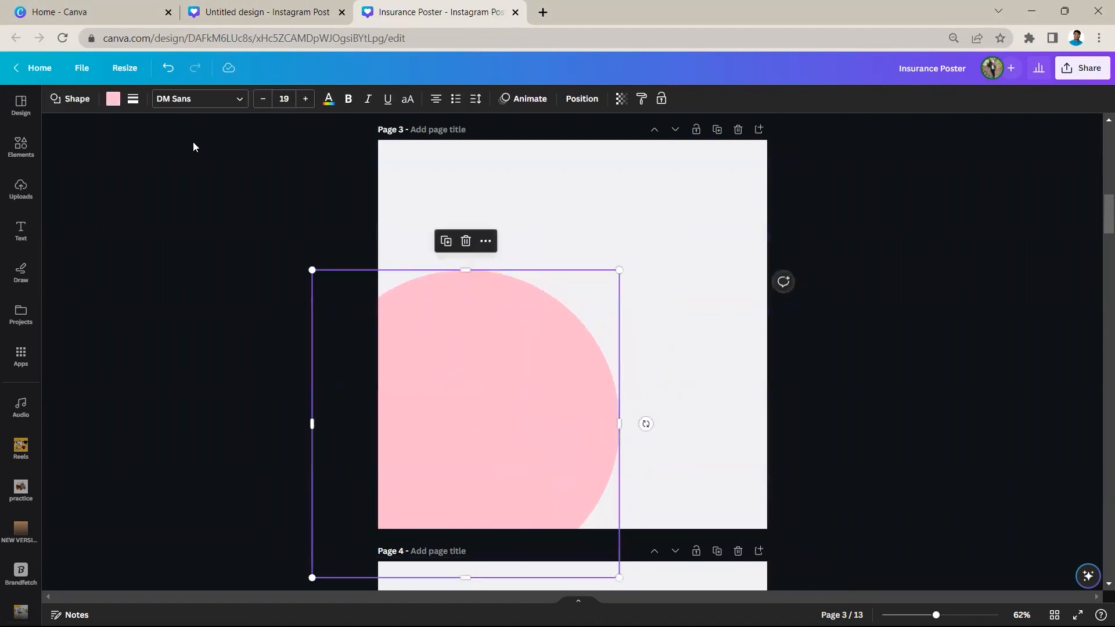
Fill the large circle on page 3 with the dark blue document colour
{"action": "left_click", "coordinate": [112, 99]}
{"action": "left_click", "coordinate": [165, 174]}
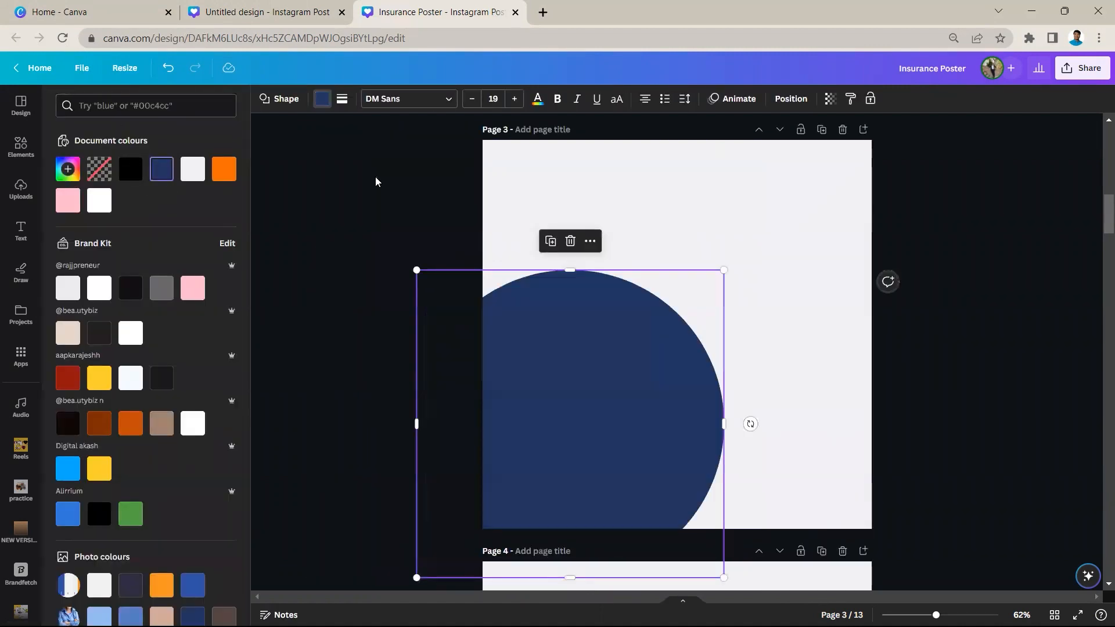
{"action": "left_click", "coordinate": [375, 176]}
{"action": "left_click", "coordinate": [588, 215]}
Add the left-leaning parallelogram from Lines & Shapes to page 4, after checking the orange example on page 5
{"action": "scroll", "coordinate": [609, 217], "scroll_direction": "down", "scroll_amount": 7}
{"action": "scroll", "coordinate": [610, 220], "scroll_direction": "down", "scroll_amount": 5}
{"action": "left_click", "coordinate": [539, 386]}
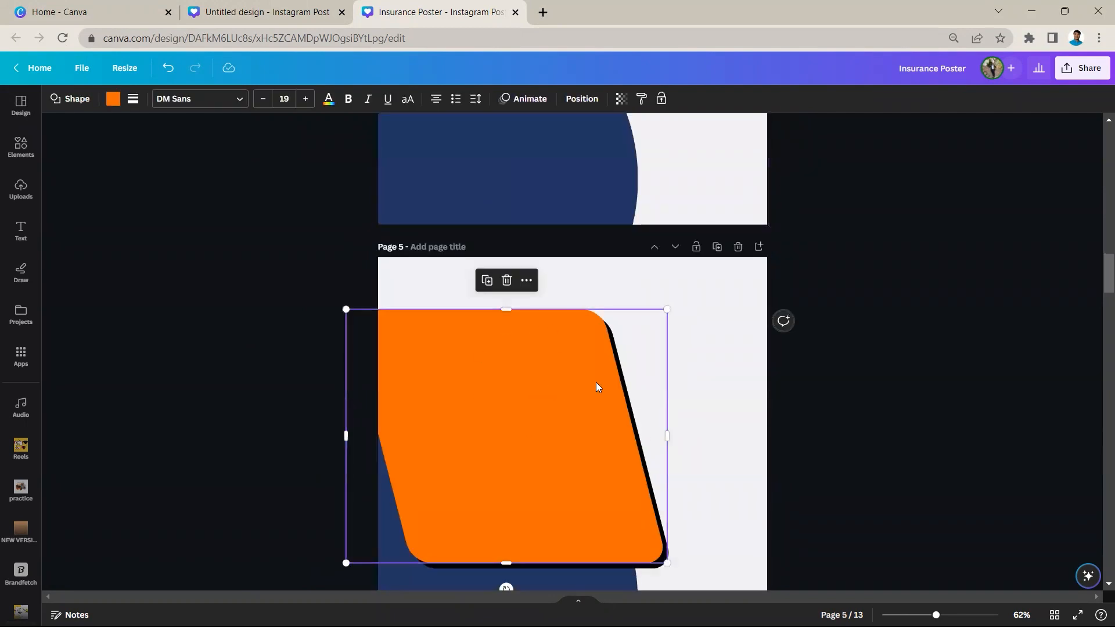
{"action": "scroll", "coordinate": [714, 316], "scroll_direction": "up", "scroll_amount": 4}
{"action": "left_click", "coordinate": [660, 276]}
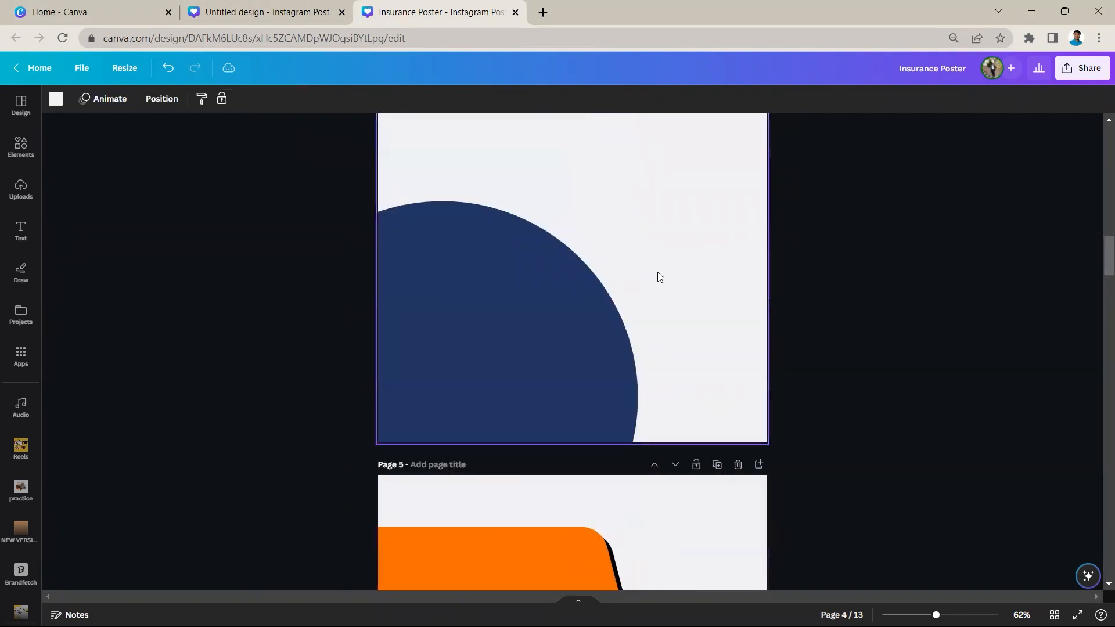
{"action": "scroll", "coordinate": [658, 276], "scroll_direction": "up", "scroll_amount": 3}
{"action": "left_click", "coordinate": [22, 142]}
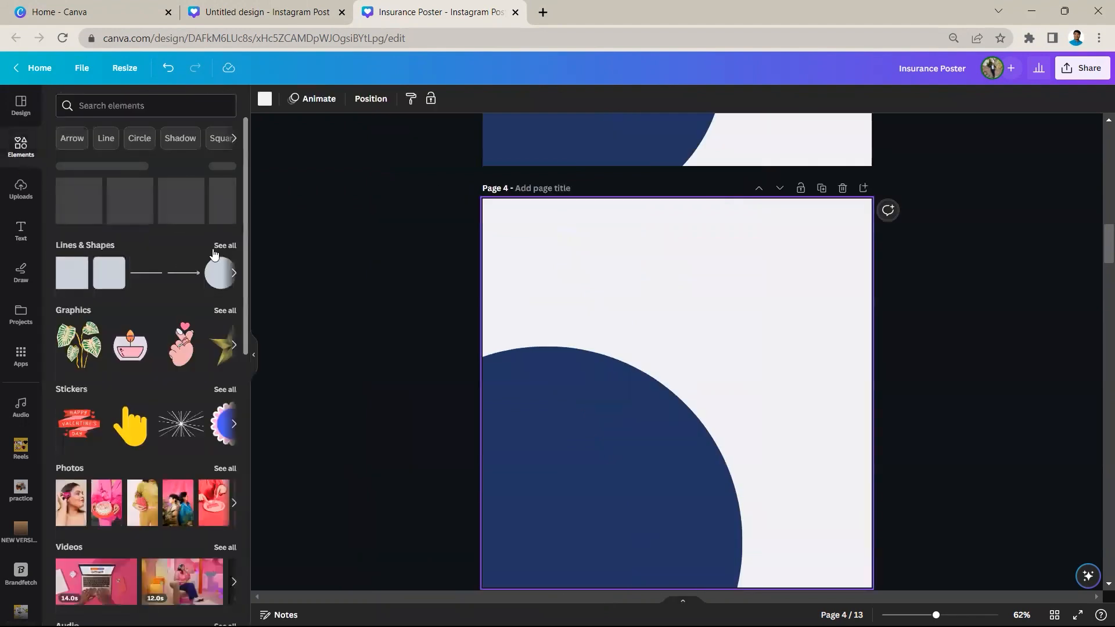
{"action": "left_click", "coordinate": [219, 249]}
{"action": "scroll", "coordinate": [128, 365], "scroll_direction": "down", "scroll_amount": 5}
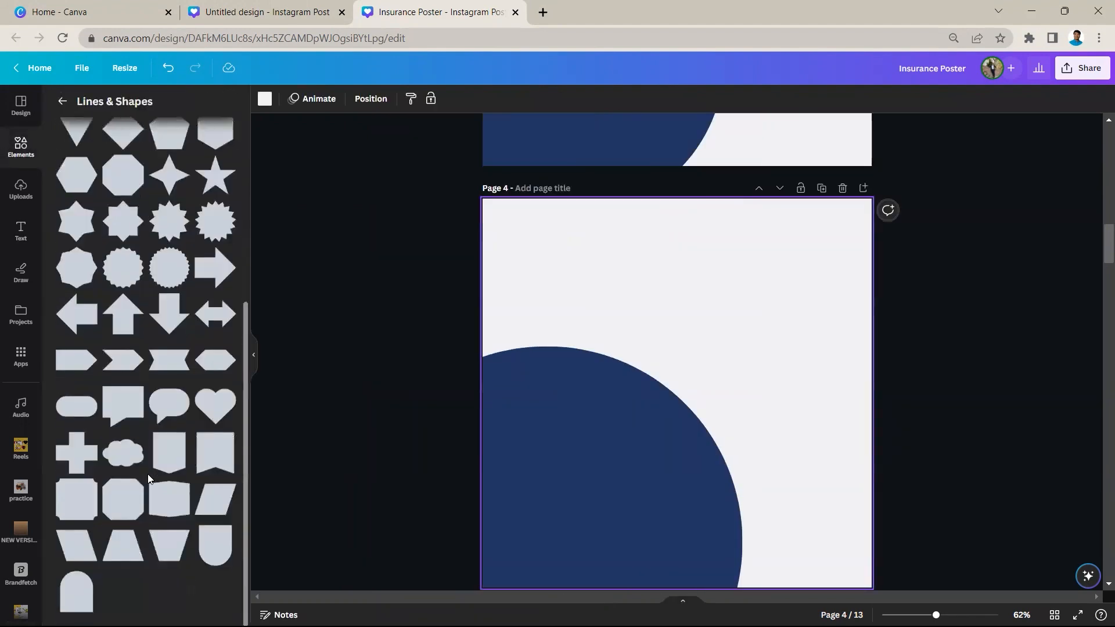
{"action": "left_click", "coordinate": [84, 538]}
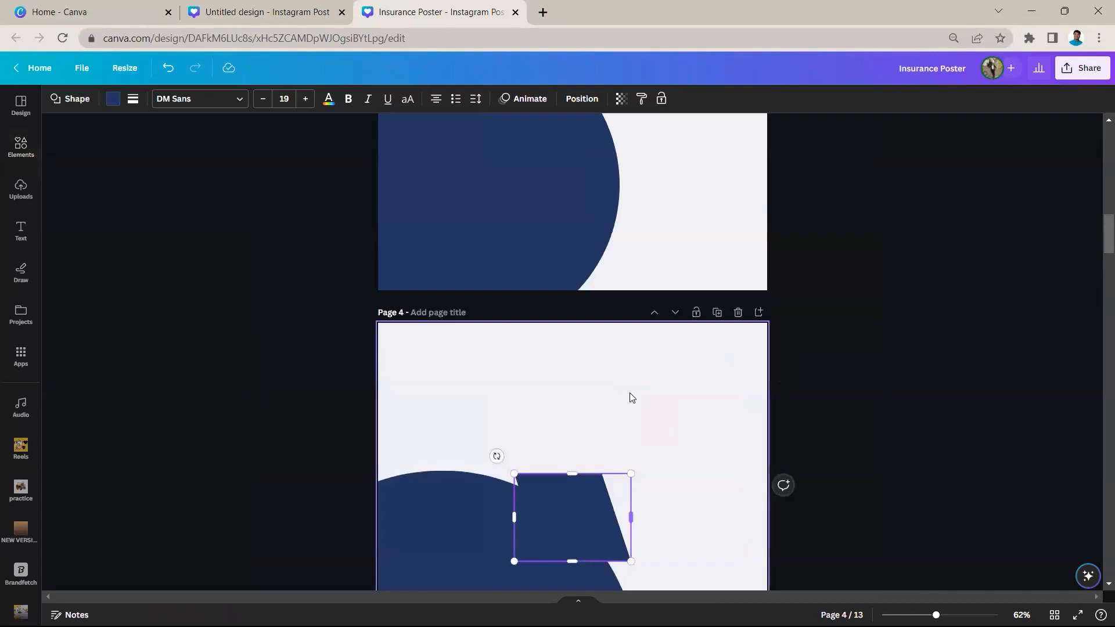
{"action": "scroll", "coordinate": [630, 393], "scroll_direction": "down", "scroll_amount": 2}
{"action": "scroll", "coordinate": [573, 369], "scroll_direction": "up", "scroll_amount": 6}
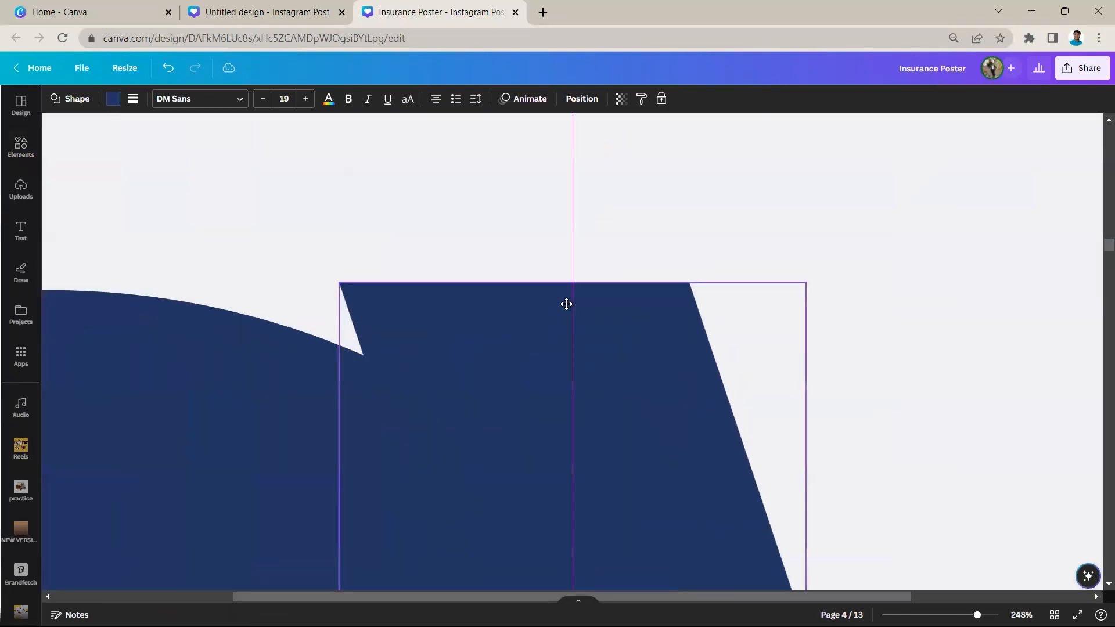
Set the corner rounding of the parallelogram on page 4 to 13
{"action": "left_click", "coordinate": [135, 99]}
{"action": "left_click_drag", "start_coordinate": [150, 214], "coordinate": [271, 215]}
{"action": "left_click_drag", "start_coordinate": [271, 287], "coordinate": [151, 235]}
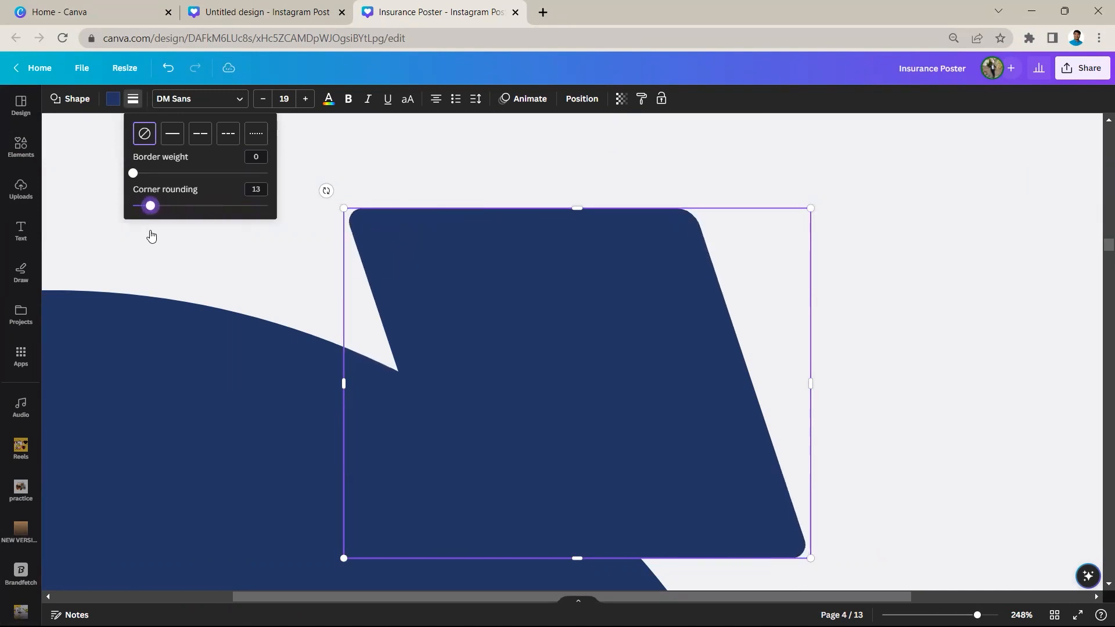
{"action": "scroll", "coordinate": [149, 233], "scroll_direction": "down", "scroll_amount": 3}
{"action": "left_click", "coordinate": [711, 291]}
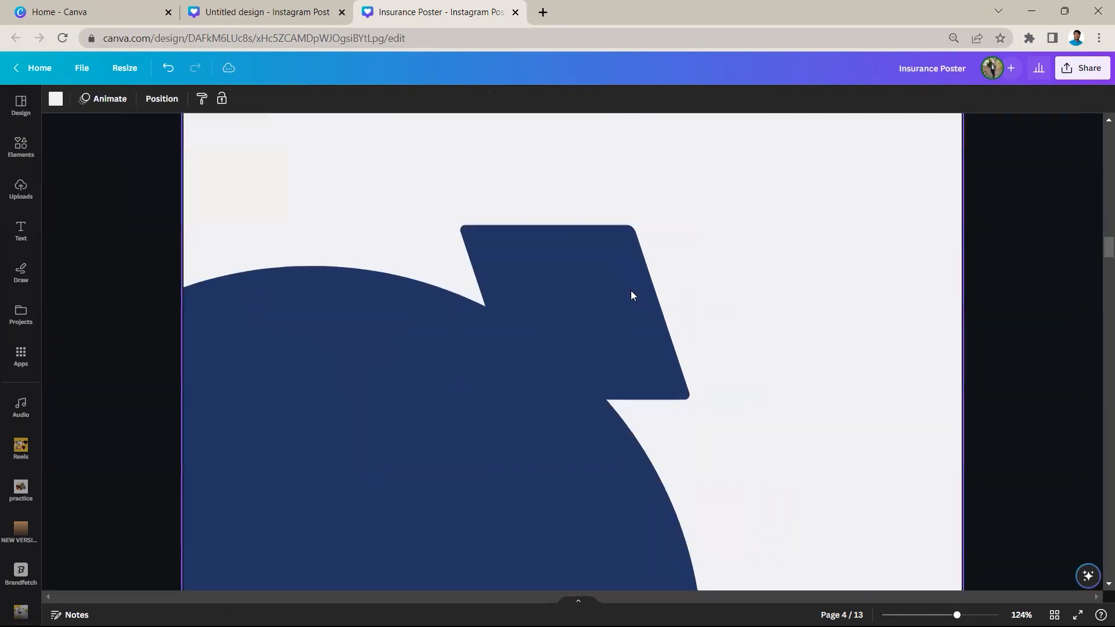
Fill the parallelogram on page 4 with the orange document colour
{"action": "left_click", "coordinate": [619, 271]}
{"action": "left_click", "coordinate": [116, 98]}
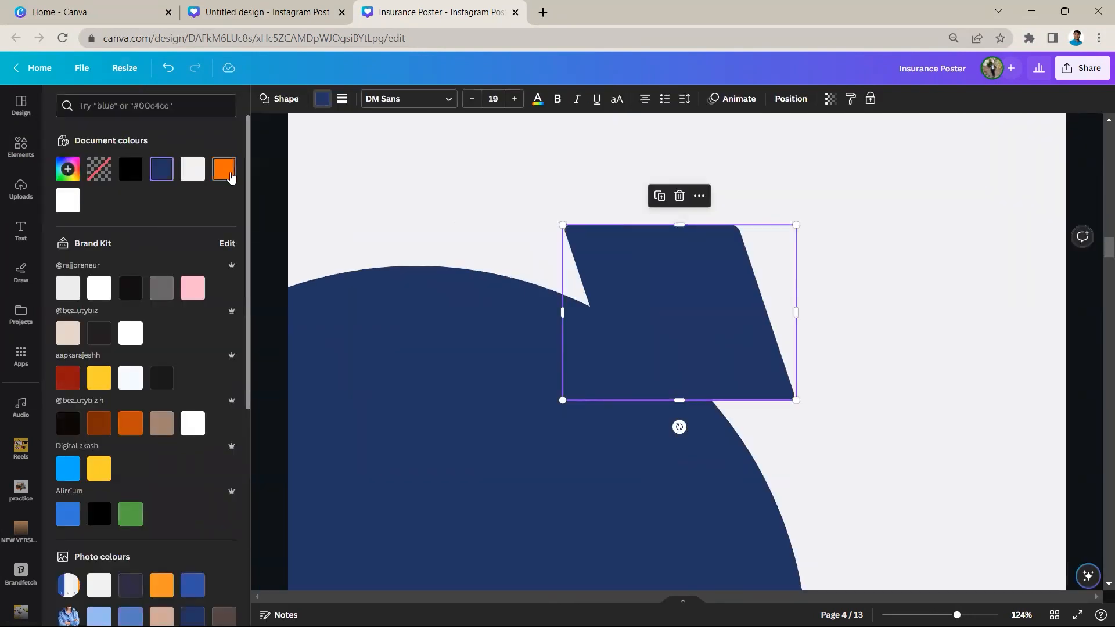
{"action": "left_click", "coordinate": [225, 169]}
{"action": "scroll", "coordinate": [674, 284], "scroll_direction": "down", "scroll_amount": 3}
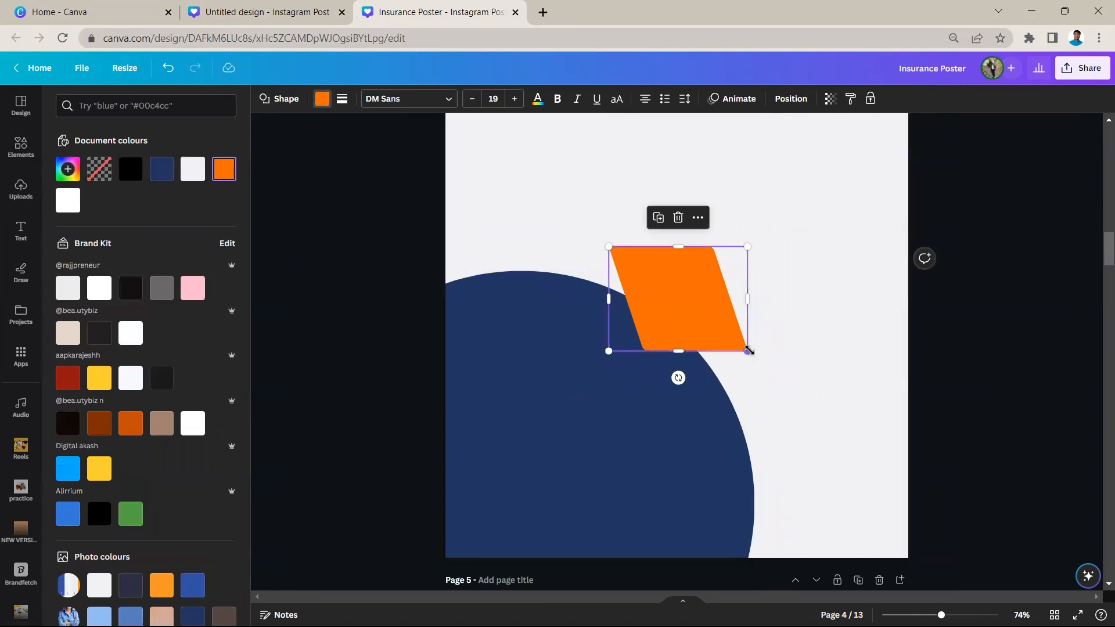
Enlarge the orange parallelogram to about 887 × 665 and place it over the blue circle, slightly past the page's left edge
{"action": "left_click_drag", "start_coordinate": [747, 350], "coordinate": [904, 468]}
{"action": "left_click_drag", "start_coordinate": [802, 354], "coordinate": [626, 323]}
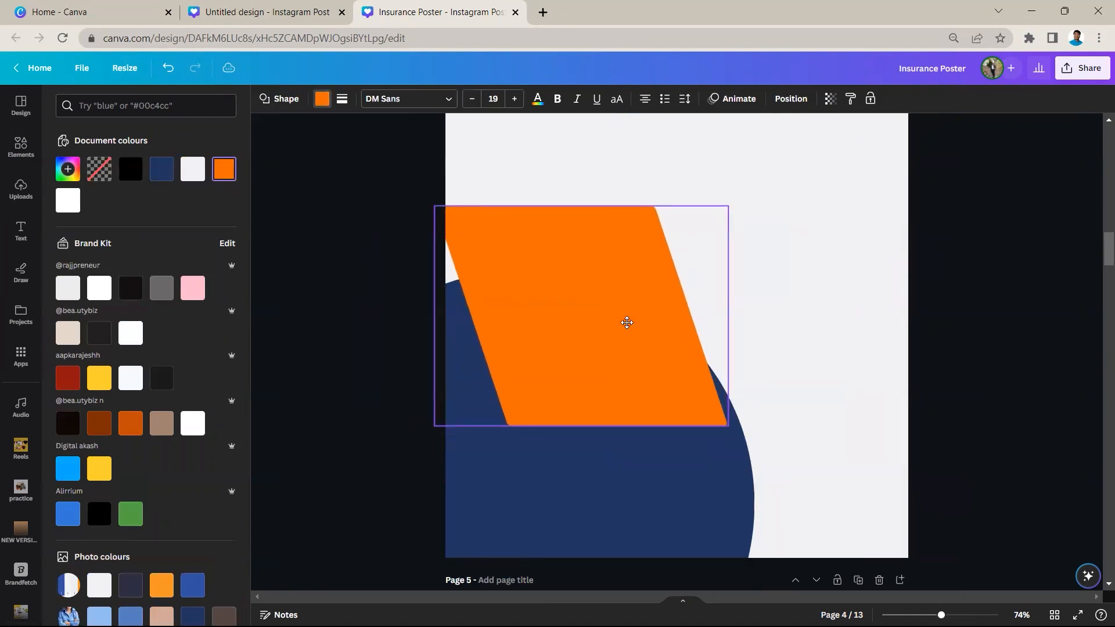
{"action": "left_click_drag", "start_coordinate": [730, 428], "coordinate": [814, 491]}
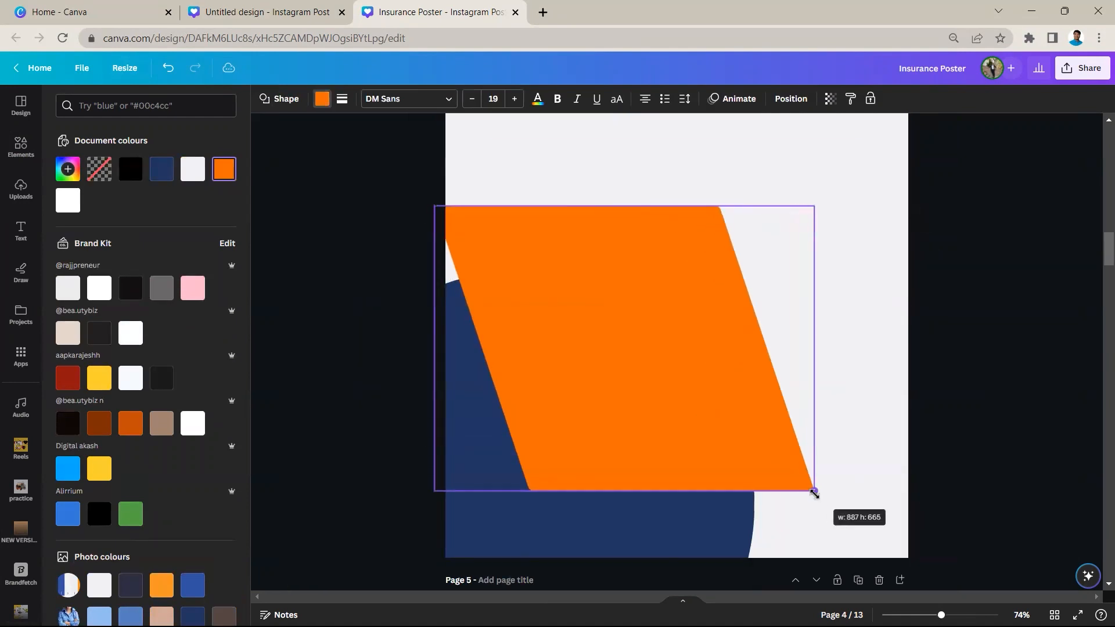
{"action": "left_click_drag", "start_coordinate": [699, 436], "coordinate": [699, 401]}
Duplicate the orange parallelogram and place the copy over it, offset slightly to the right
{"action": "left_click", "coordinate": [634, 164]}
{"action": "left_click", "coordinate": [634, 220]}
{"action": "left_click", "coordinate": [605, 144]}
{"action": "left_click_drag", "start_coordinate": [621, 291], "coordinate": [620, 284]}
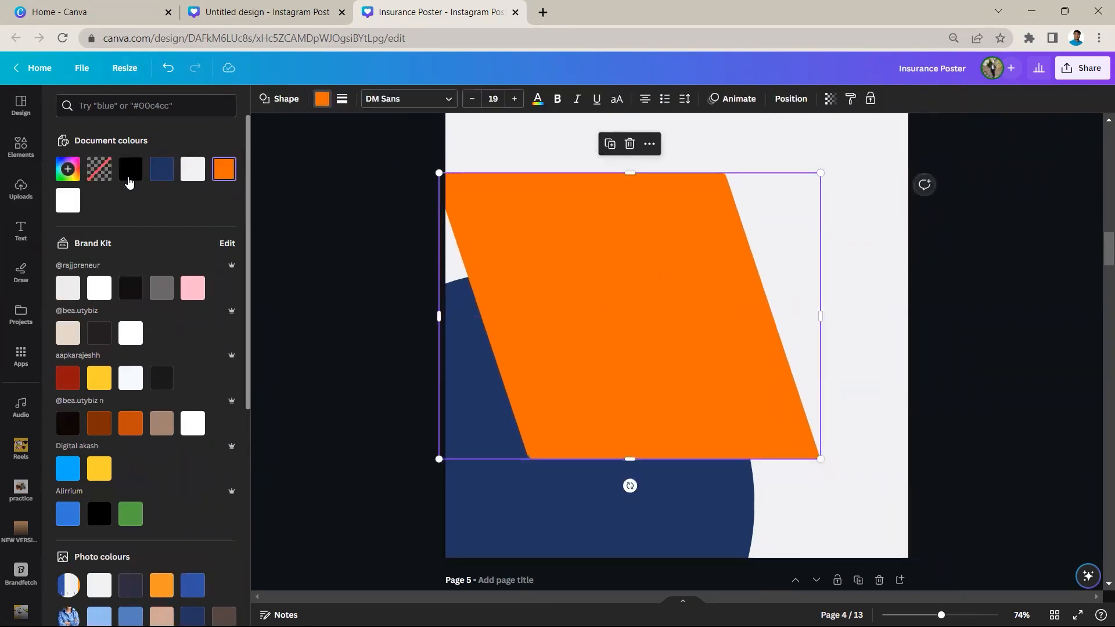
Turn the copy into a black shadow sent one layer behind the orange parallelogram and shifted slightly down
{"action": "left_click", "coordinate": [131, 168]}
{"action": "right_click", "coordinate": [567, 204]}
{"action": "mouse_move", "coordinate": [689, 355]}
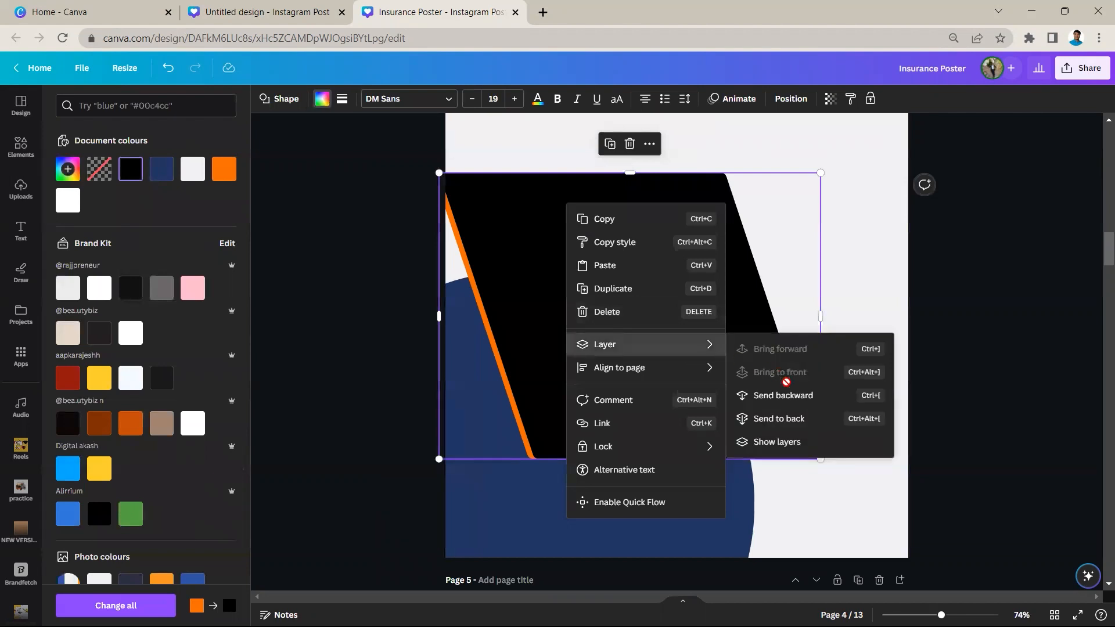
{"action": "left_click", "coordinate": [784, 393]}
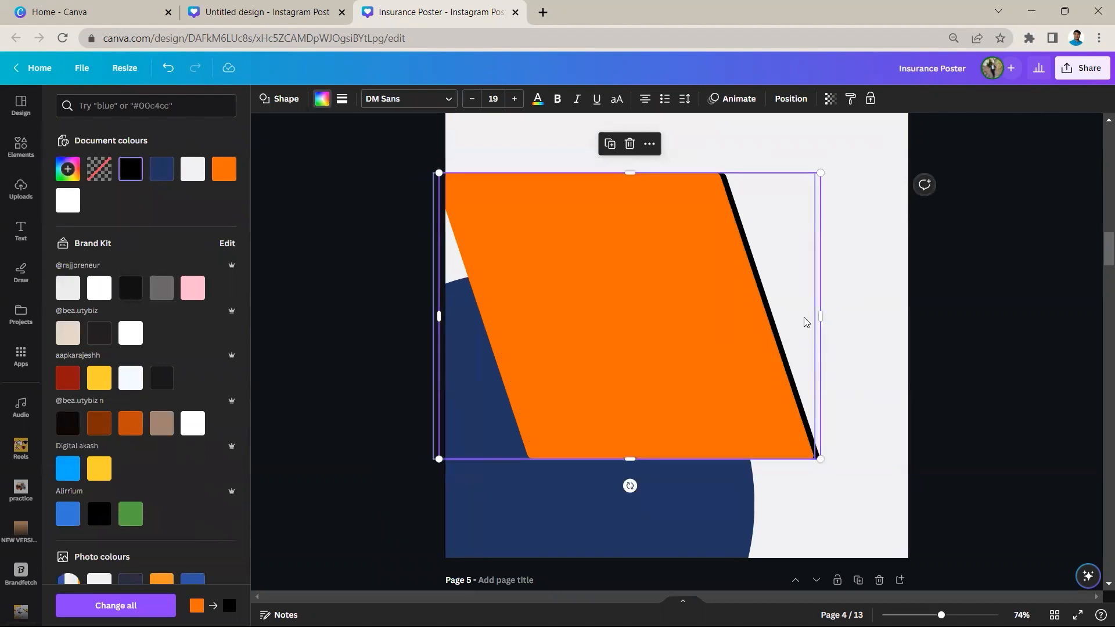
{"action": "left_click_drag", "start_coordinate": [805, 323], "coordinate": [806, 325]}
{"action": "left_click", "coordinate": [876, 338]}
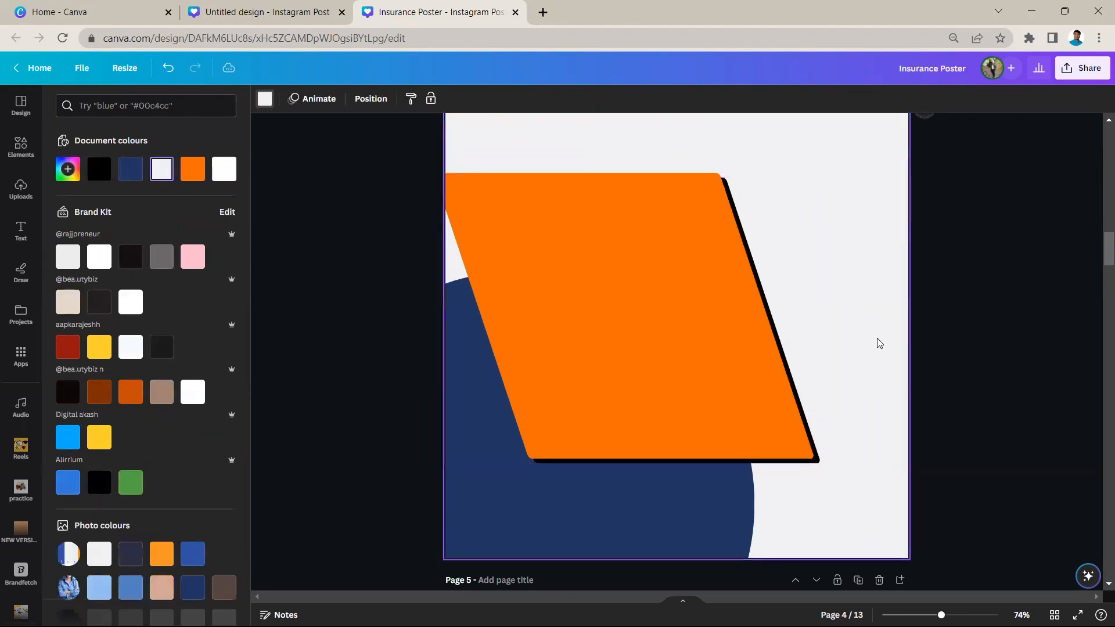
Check the corner rounding of the orange parallelogram on page 5
{"action": "scroll", "coordinate": [876, 337], "scroll_direction": "down", "scroll_amount": 7}
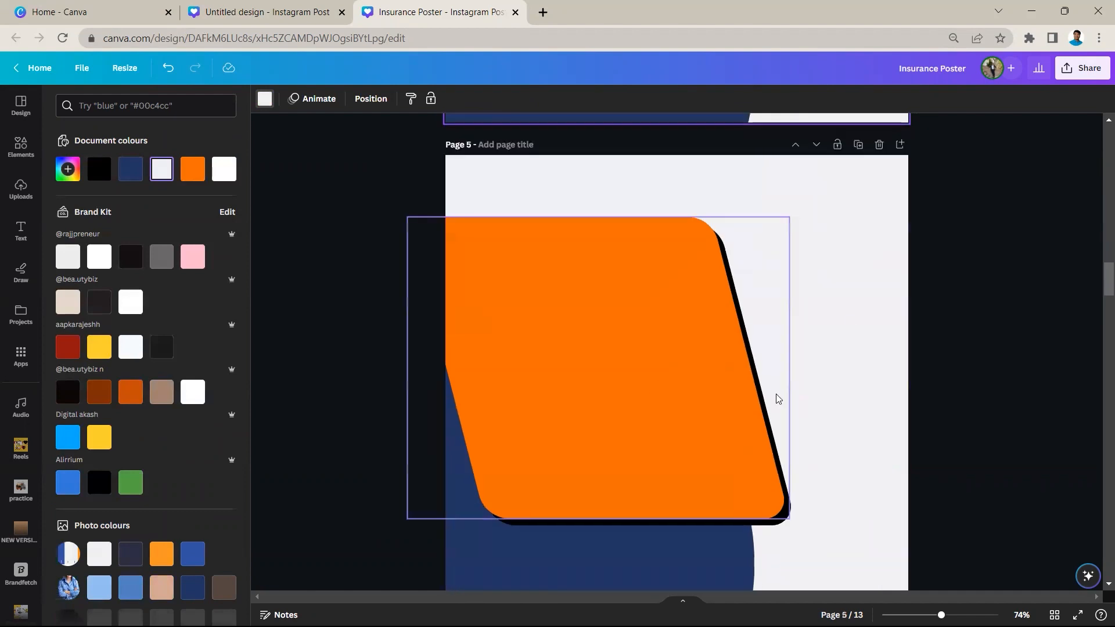
{"action": "left_click", "coordinate": [649, 344]}
{"action": "left_click", "coordinate": [343, 100]}
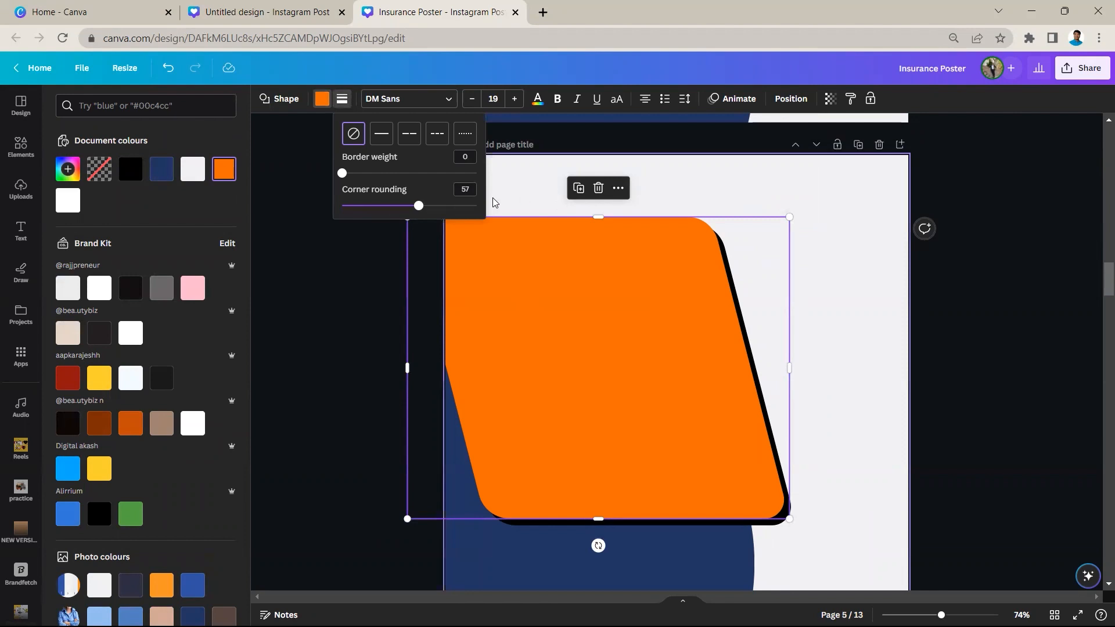
{"action": "left_click", "coordinate": [893, 301]}
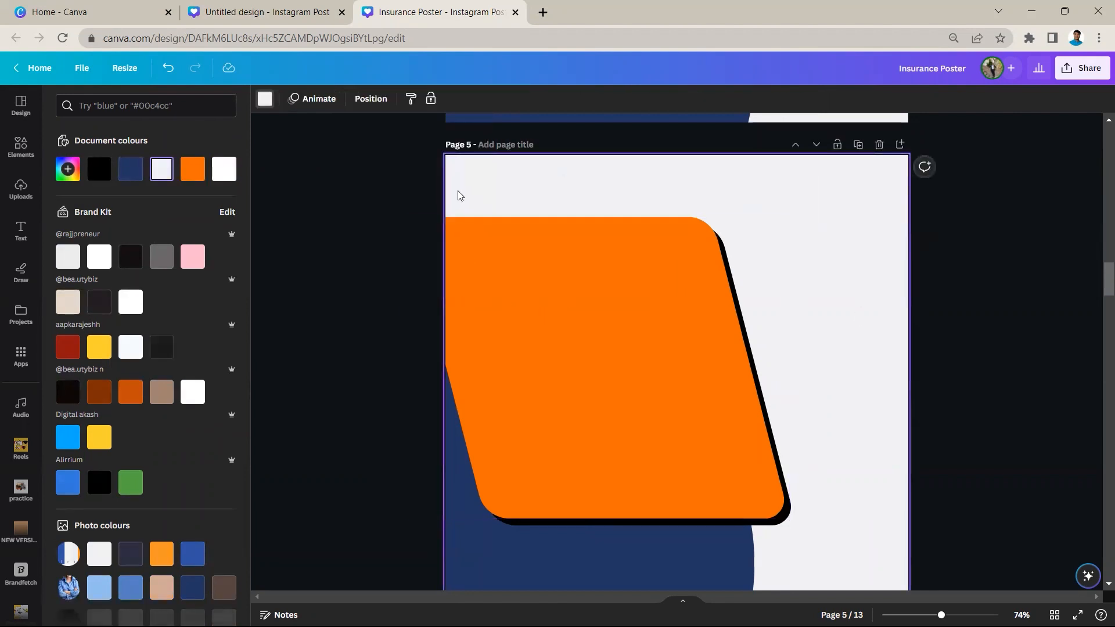
Set the corner rounding of the orange parallelogram on page 4 to 53
{"action": "scroll", "coordinate": [476, 287], "scroll_direction": "up", "scroll_amount": 6}
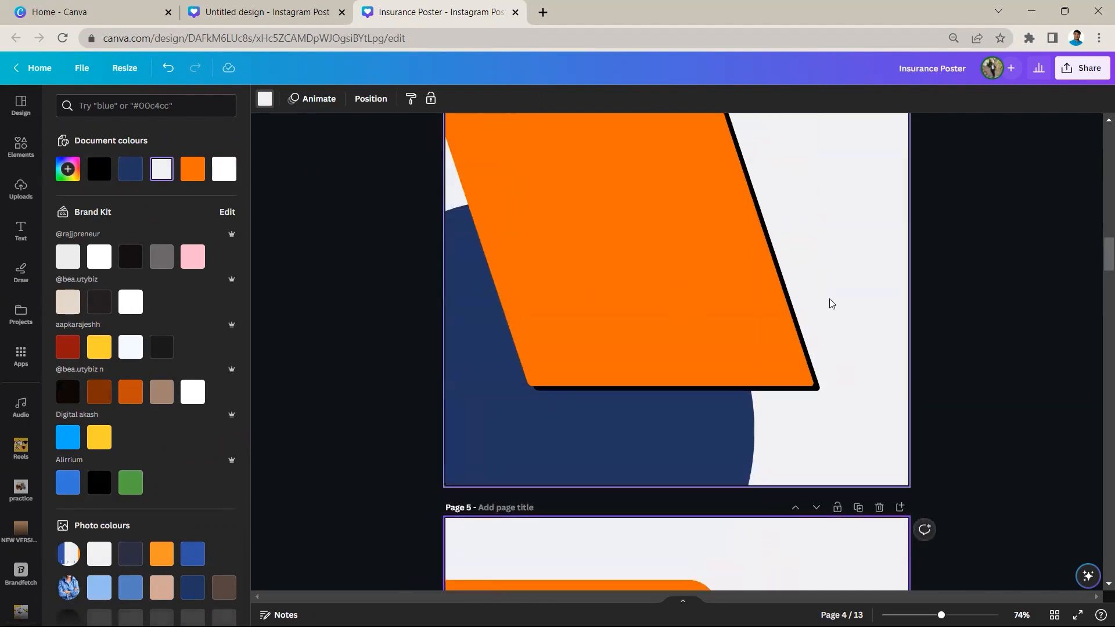
{"action": "left_click", "coordinate": [629, 311]}
{"action": "scroll", "coordinate": [630, 312], "scroll_direction": "up", "scroll_amount": 4}
{"action": "left_click", "coordinate": [343, 99]}
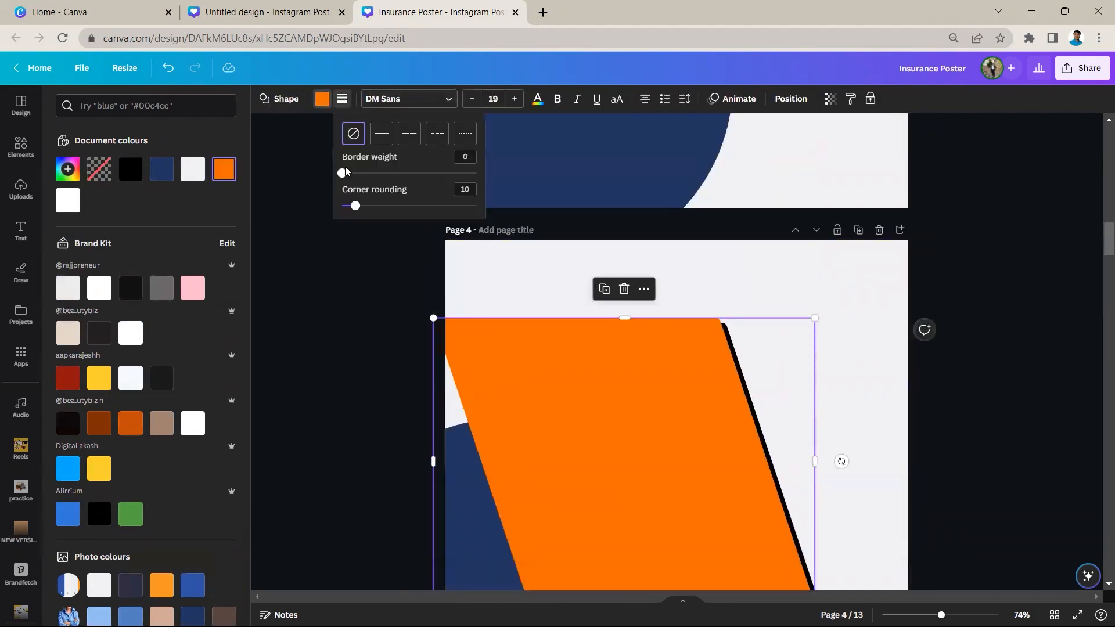
{"action": "left_click", "coordinate": [410, 211]}
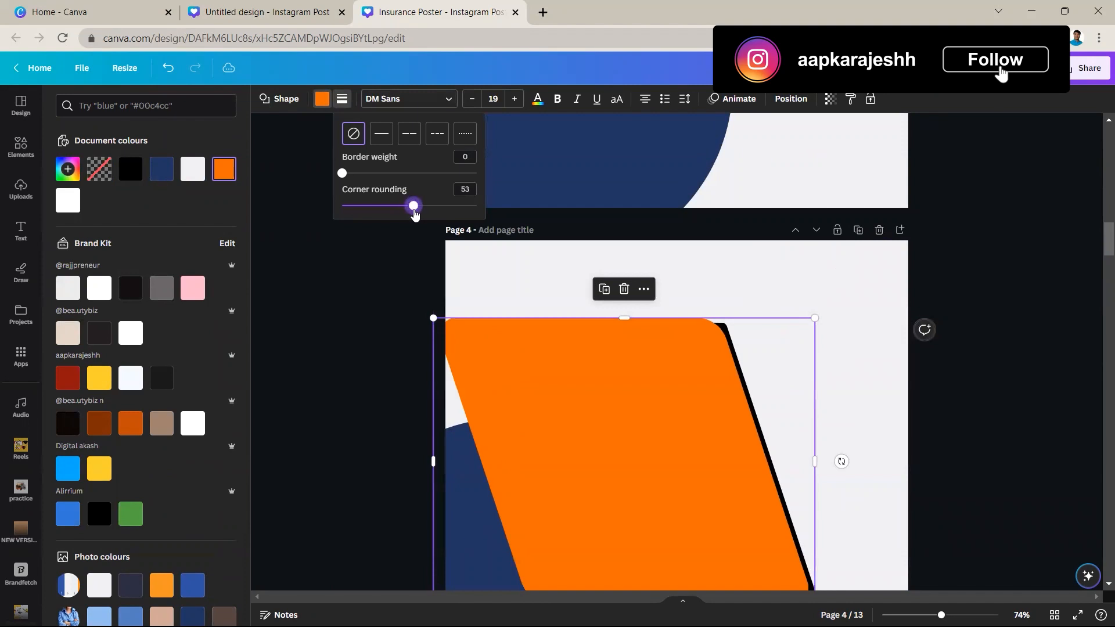
{"action": "scroll", "coordinate": [737, 251], "scroll_direction": "down", "scroll_amount": 1}
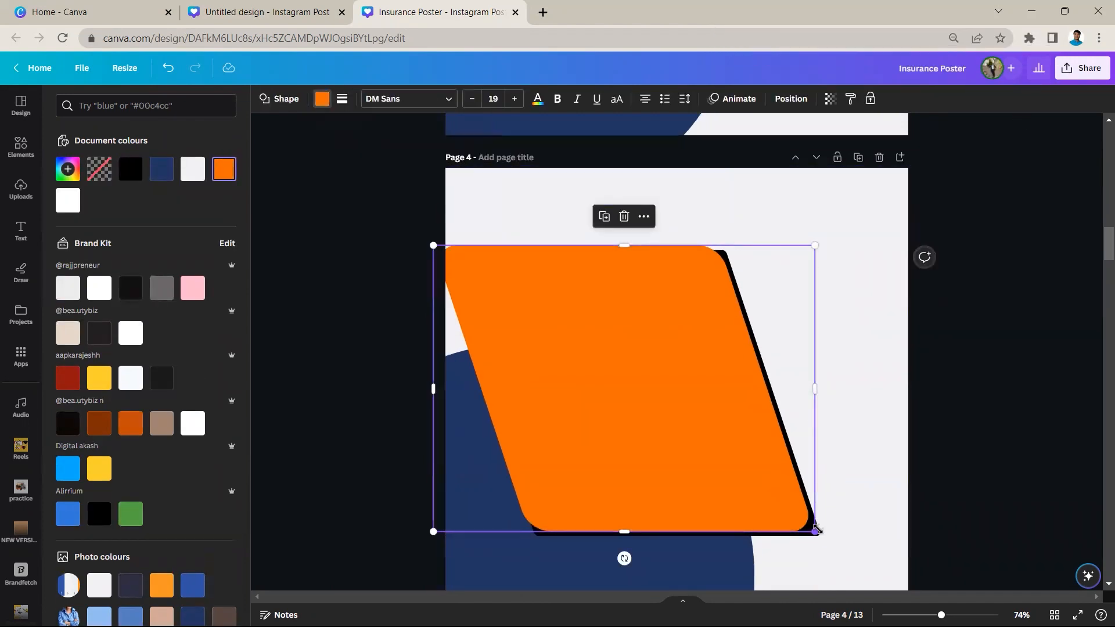
Round the corners of the black shadow on page 4 to match the orange parallelogram
{"action": "left_click", "coordinate": [821, 532]}
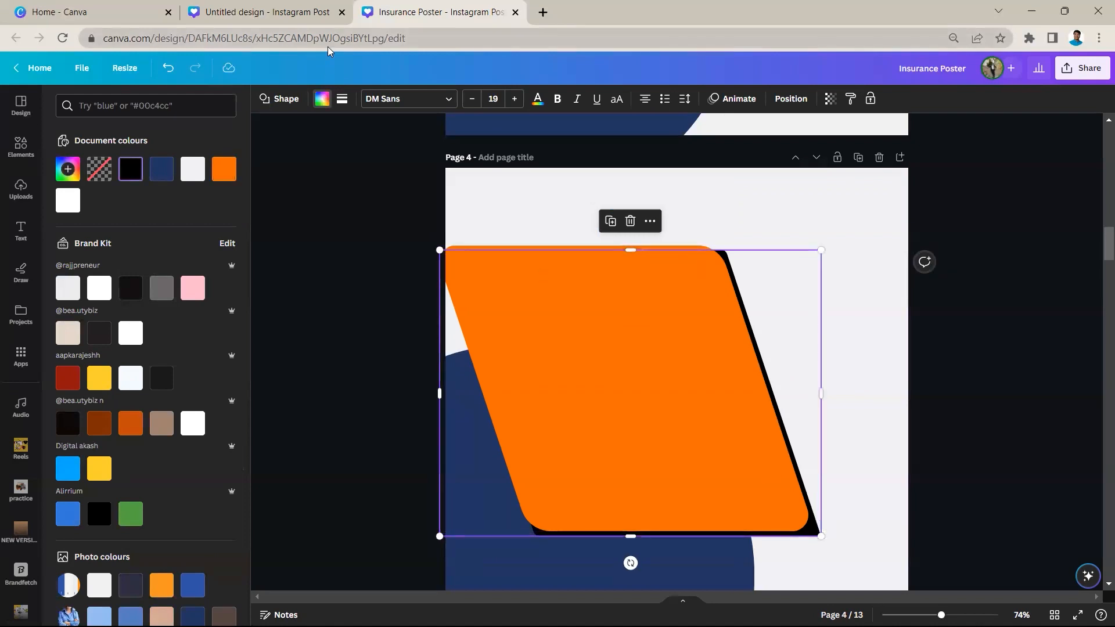
{"action": "left_click", "coordinate": [343, 99]}
{"action": "left_click_drag", "start_coordinate": [356, 206], "coordinate": [412, 215]}
{"action": "left_click", "coordinate": [346, 268]}
Move the orange parallelogram and its black shadow together slightly left and up, further past the page's left edge
{"action": "left_click_drag", "start_coordinate": [850, 264], "coordinate": [706, 265]}
{"action": "left_click", "coordinate": [604, 217]}
{"action": "left_click_drag", "start_coordinate": [630, 246], "coordinate": [599, 246]}
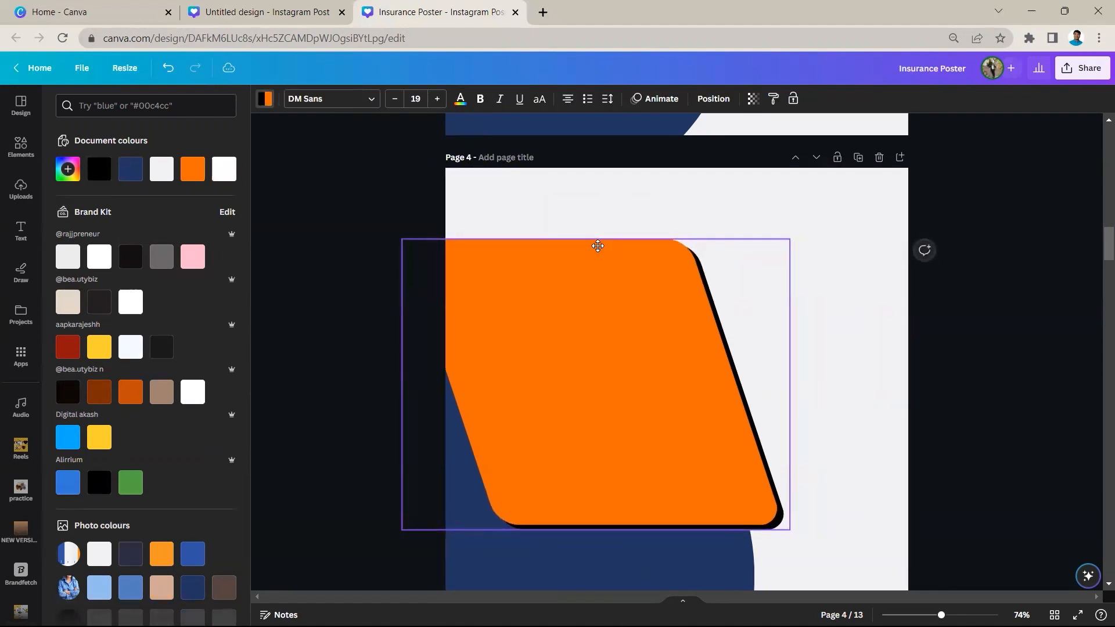
{"action": "left_click", "coordinate": [700, 219]}
Compare the background shapes on page 5 with page 6, where the faint heading text sits behind the orange parallelogram
{"action": "scroll", "coordinate": [700, 232], "scroll_direction": "down", "scroll_amount": 7}
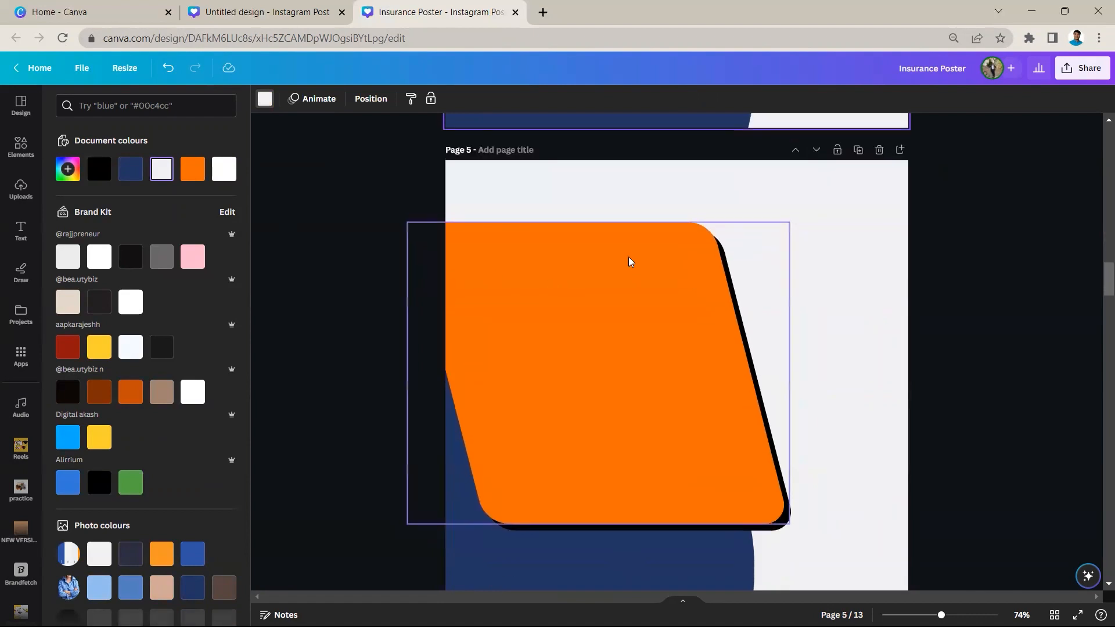
{"action": "scroll", "coordinate": [443, 187], "scroll_direction": "down", "scroll_amount": 3}
{"action": "scroll", "coordinate": [498, 172], "scroll_direction": "down", "scroll_amount": 3}
{"action": "scroll", "coordinate": [486, 314], "scroll_direction": "up", "scroll_amount": 1}
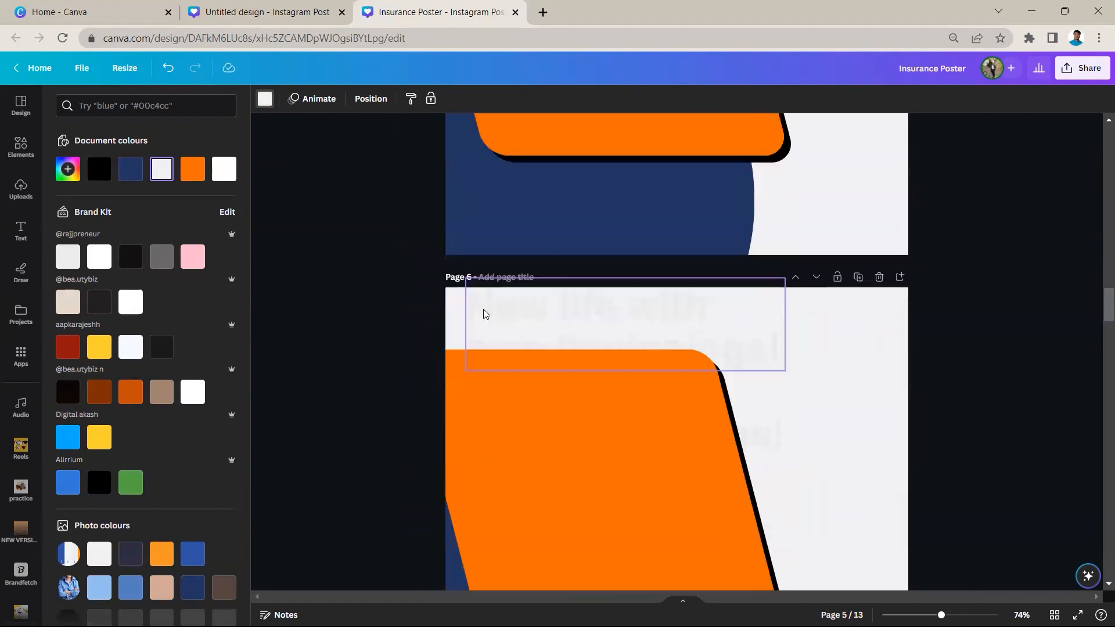
{"action": "scroll", "coordinate": [484, 310], "scroll_direction": "up", "scroll_amount": 1}
{"action": "left_click", "coordinate": [292, 309]}
{"action": "scroll", "coordinate": [496, 325], "scroll_direction": "down", "scroll_amount": 1}
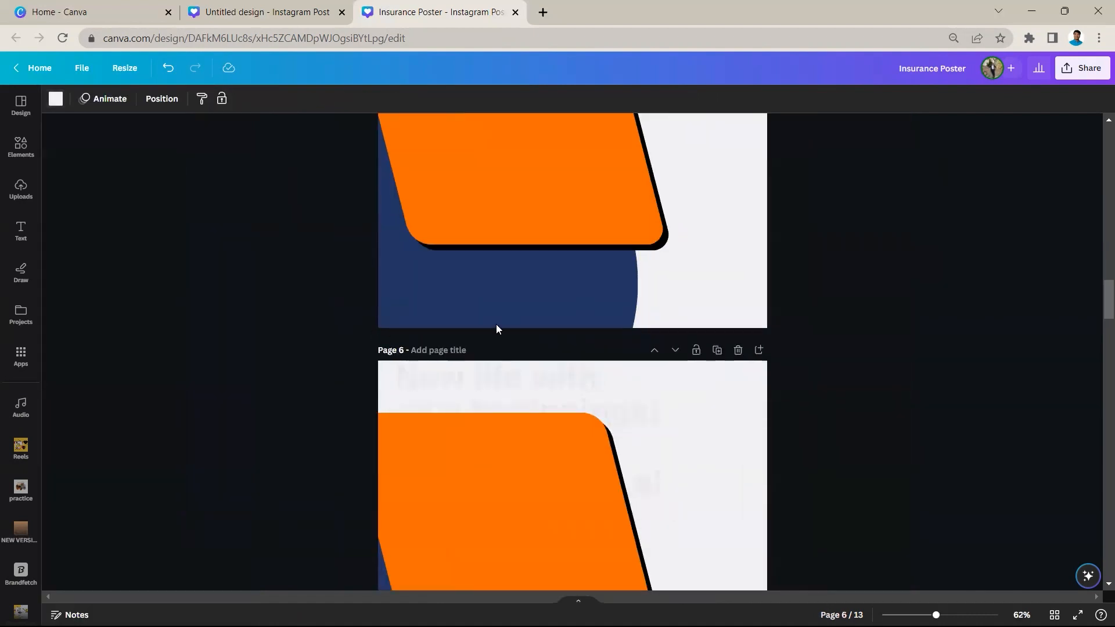
{"action": "scroll", "coordinate": [497, 328], "scroll_direction": "down", "scroll_amount": 3}
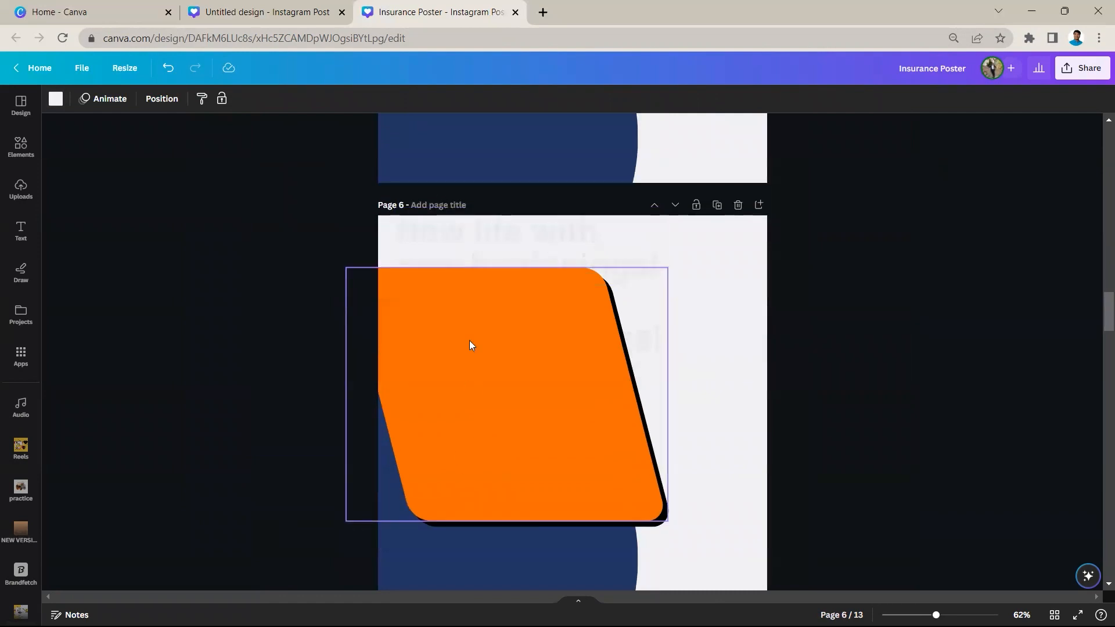
{"action": "scroll", "coordinate": [456, 294], "scroll_direction": "down", "scroll_amount": 3}
{"action": "scroll", "coordinate": [456, 294], "scroll_direction": "up", "scroll_amount": 1}
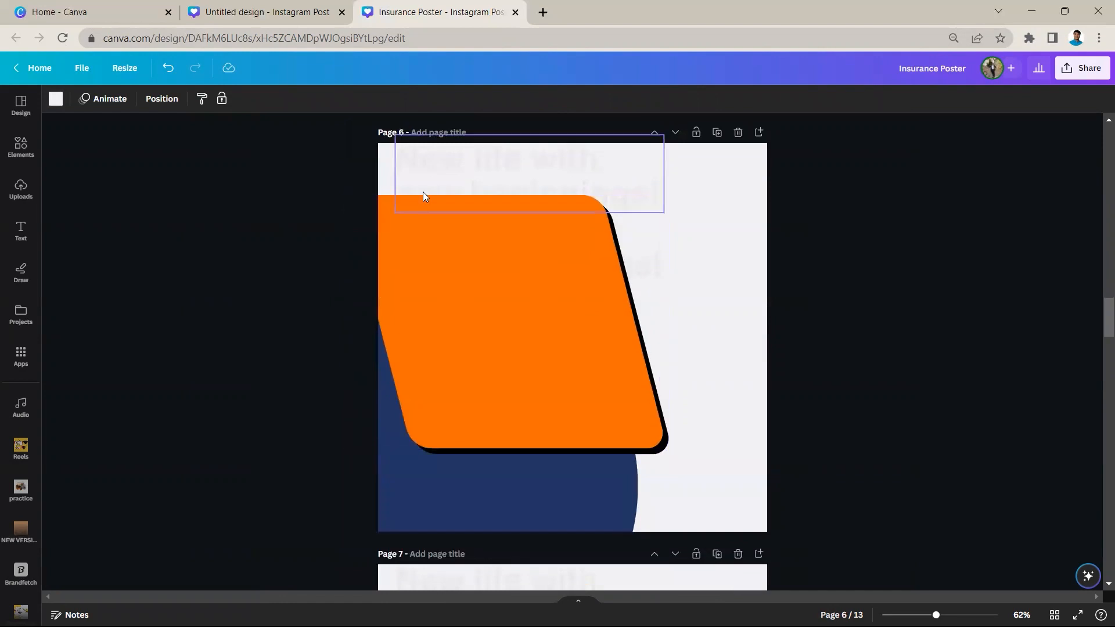
Show the rulers and guides on the design
{"action": "left_click", "coordinate": [89, 70]}
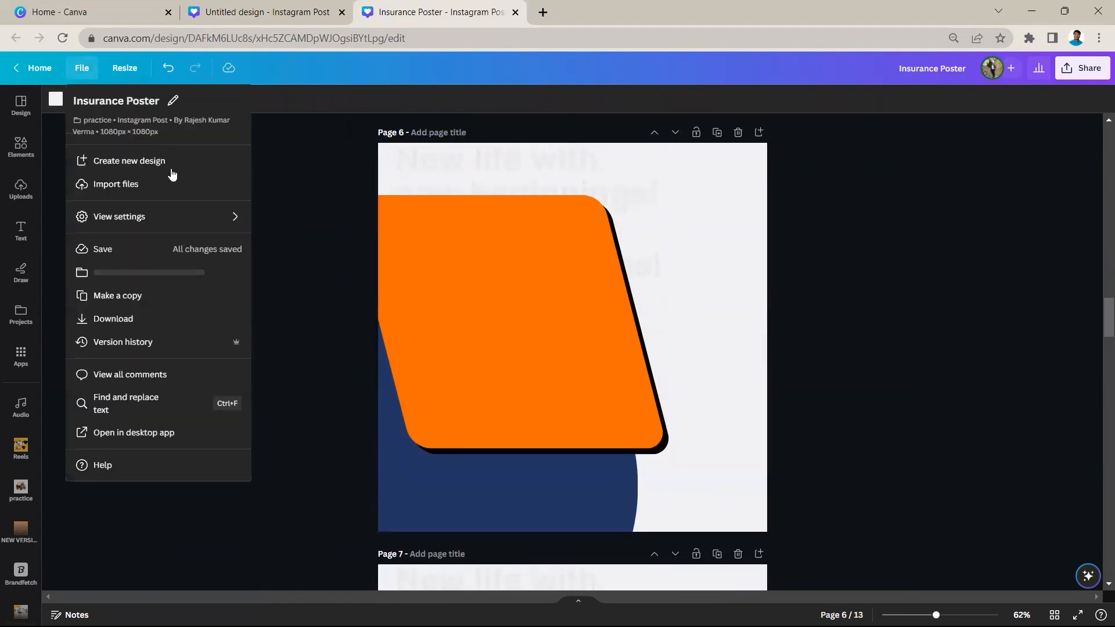
{"action": "mouse_move", "coordinate": [202, 224]}
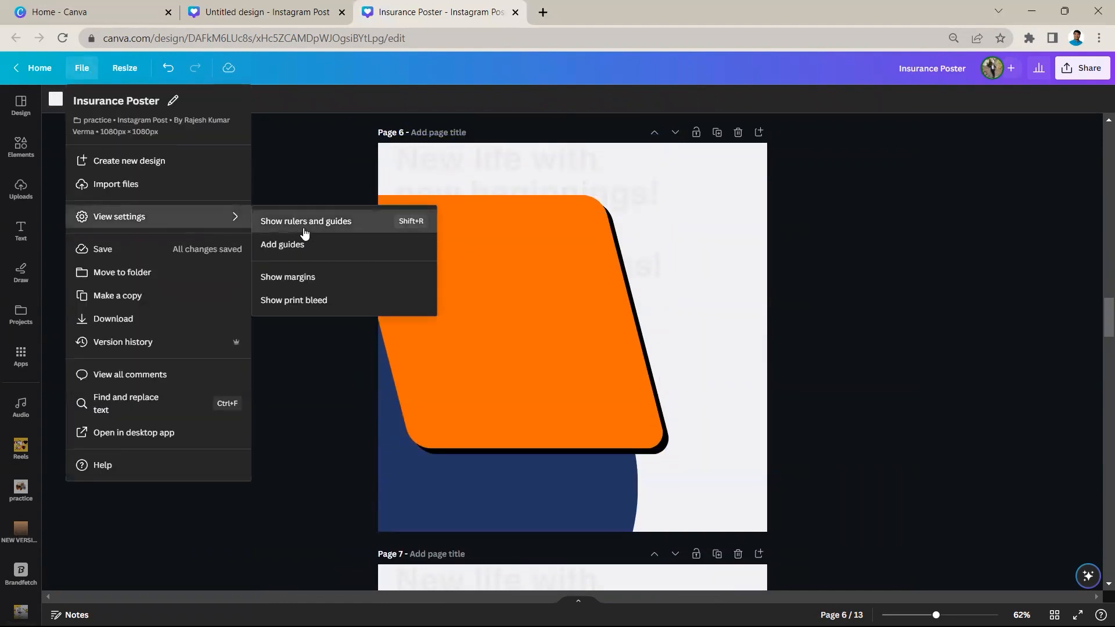
{"action": "left_click", "coordinate": [304, 231]}
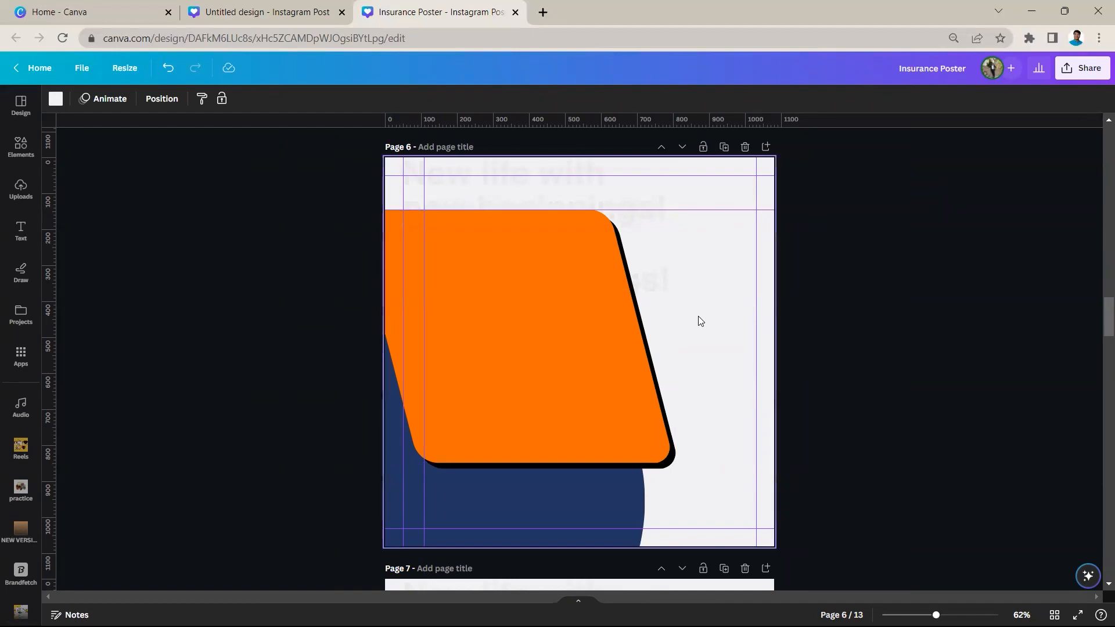
Add a square on page 6, shrink it to about 50 px and fit it between the guides in the page's lower-right corner
{"action": "key", "text": "r"}
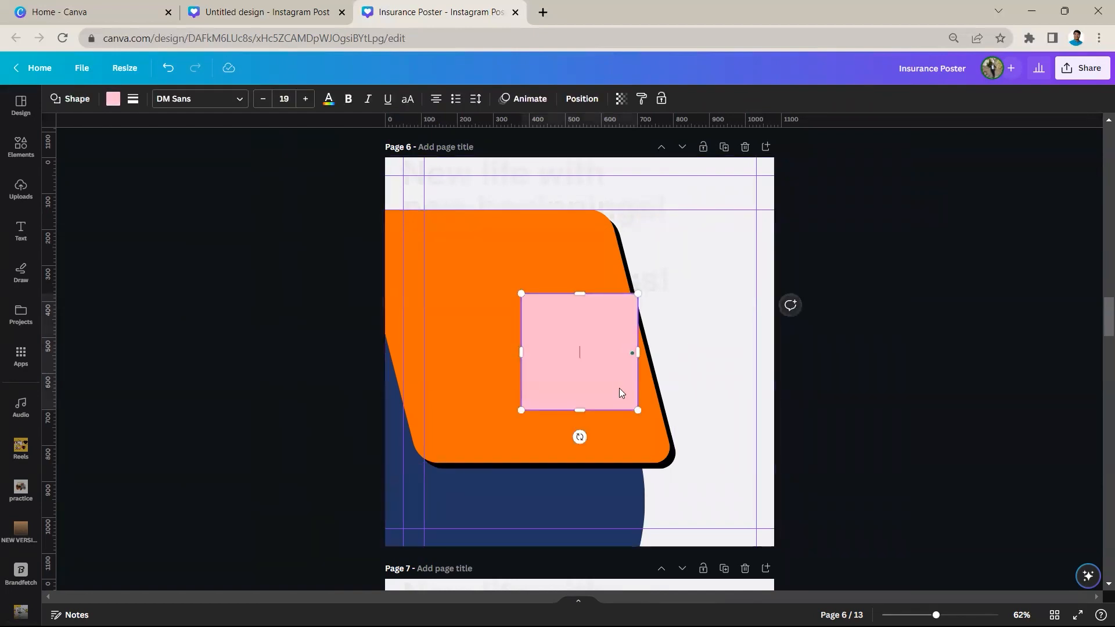
{"action": "left_click_drag", "start_coordinate": [637, 412], "coordinate": [534, 311]}
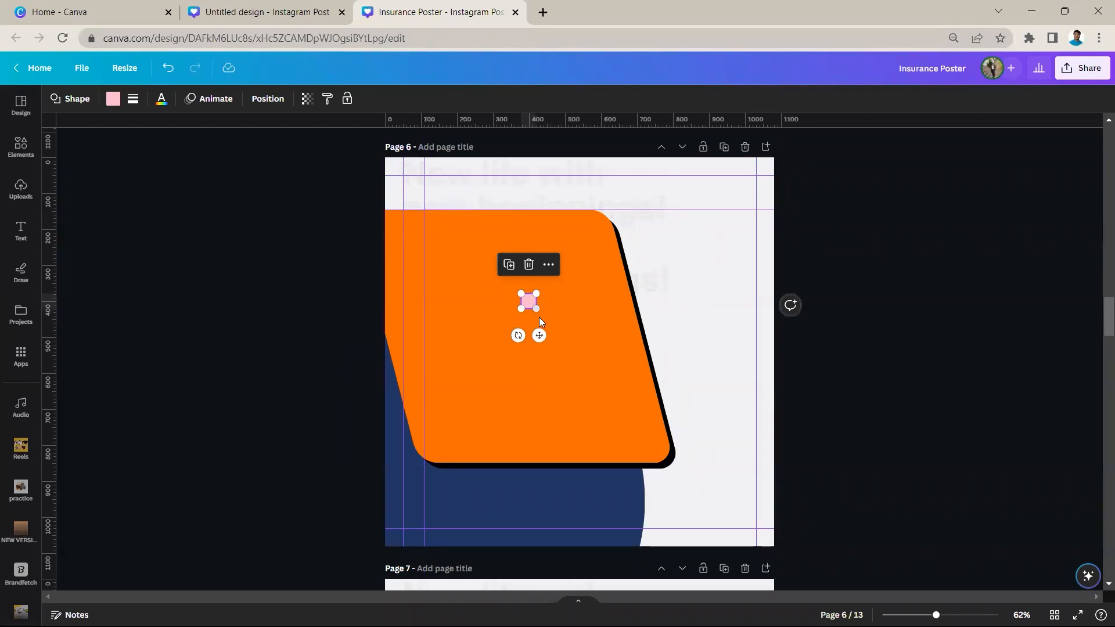
{"action": "left_click_drag", "start_coordinate": [521, 316], "coordinate": [404, 175]}
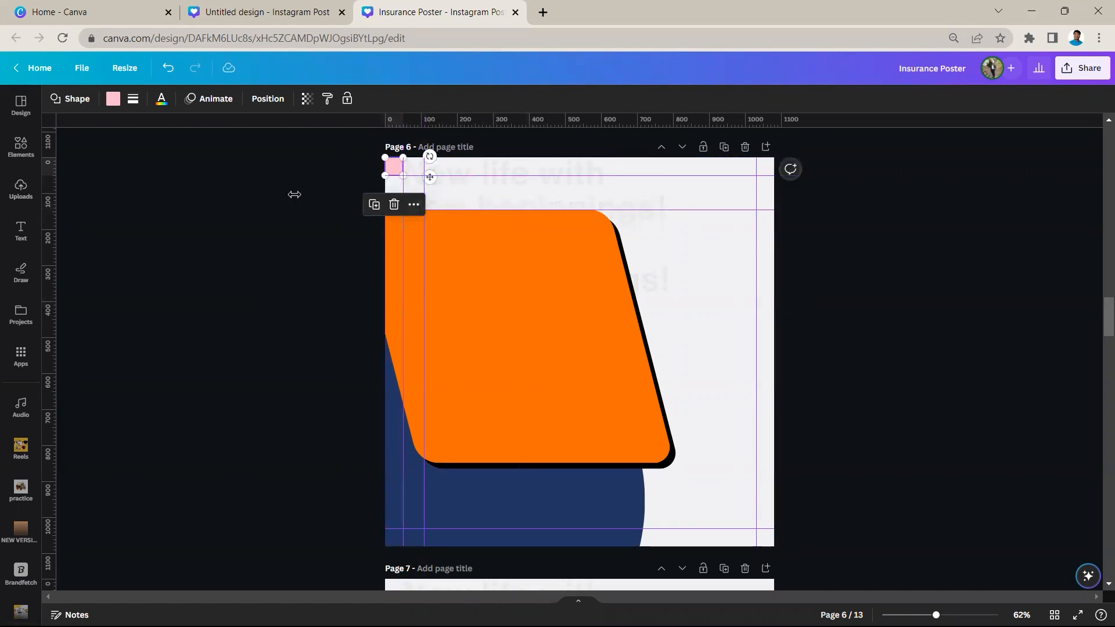
{"action": "left_click_drag", "start_coordinate": [432, 184], "coordinate": [802, 555]}
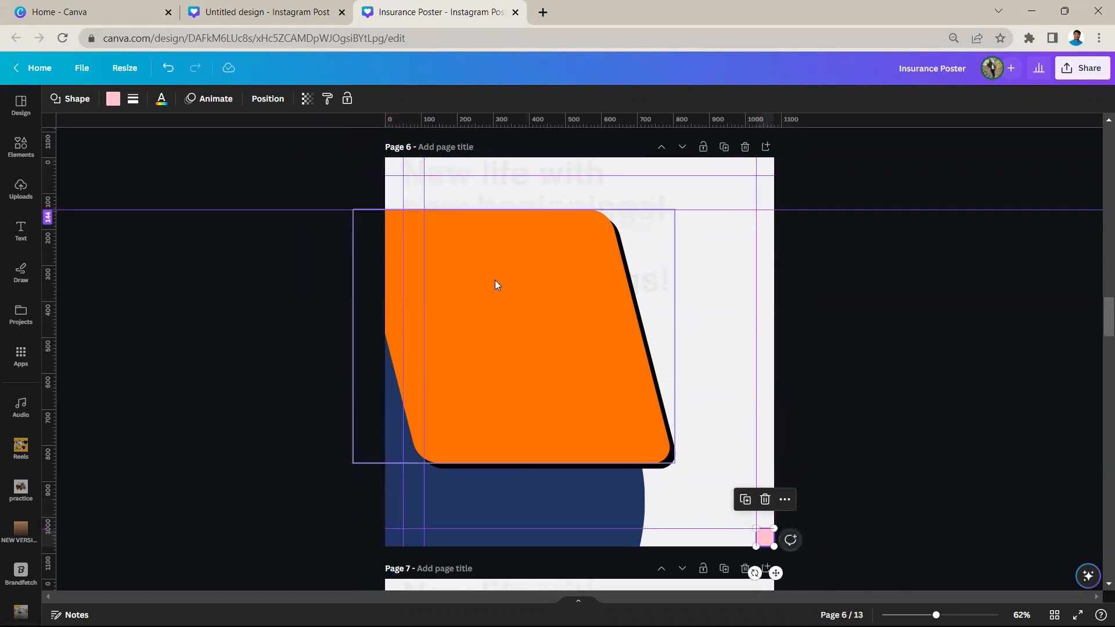
Duplicate the small pink square and fit the copy between the guides in the page's upper-right corner
{"action": "left_click", "coordinate": [746, 500]}
{"action": "left_click_drag", "start_coordinate": [766, 539], "coordinate": [765, 169]}
{"action": "left_click", "coordinate": [786, 206]}
{"action": "left_click", "coordinate": [820, 239]}
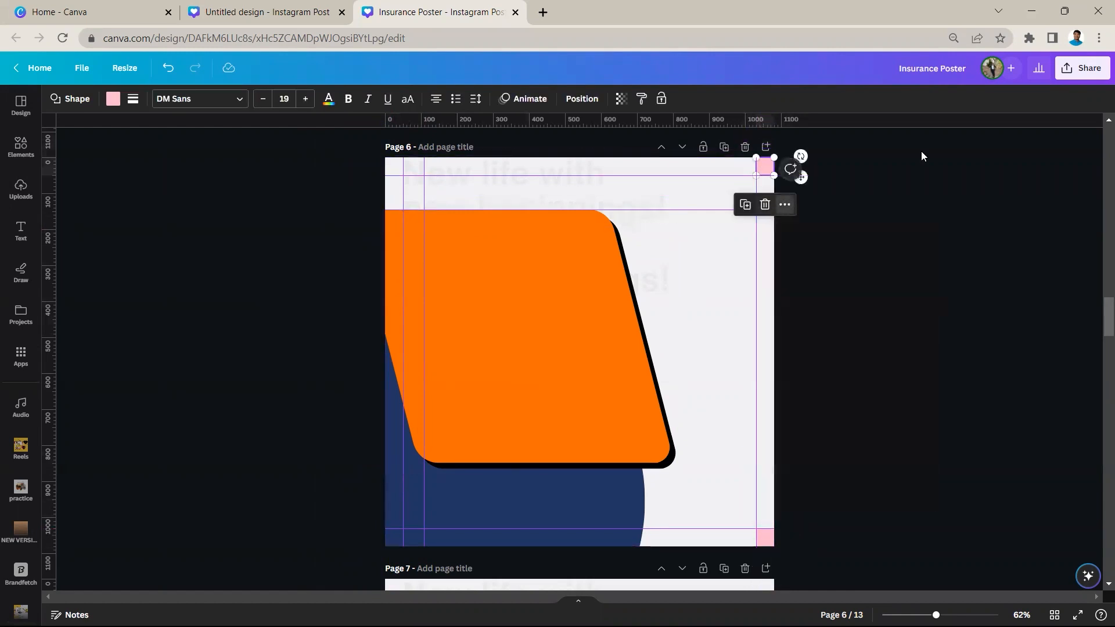
{"action": "left_click", "coordinate": [921, 151]}
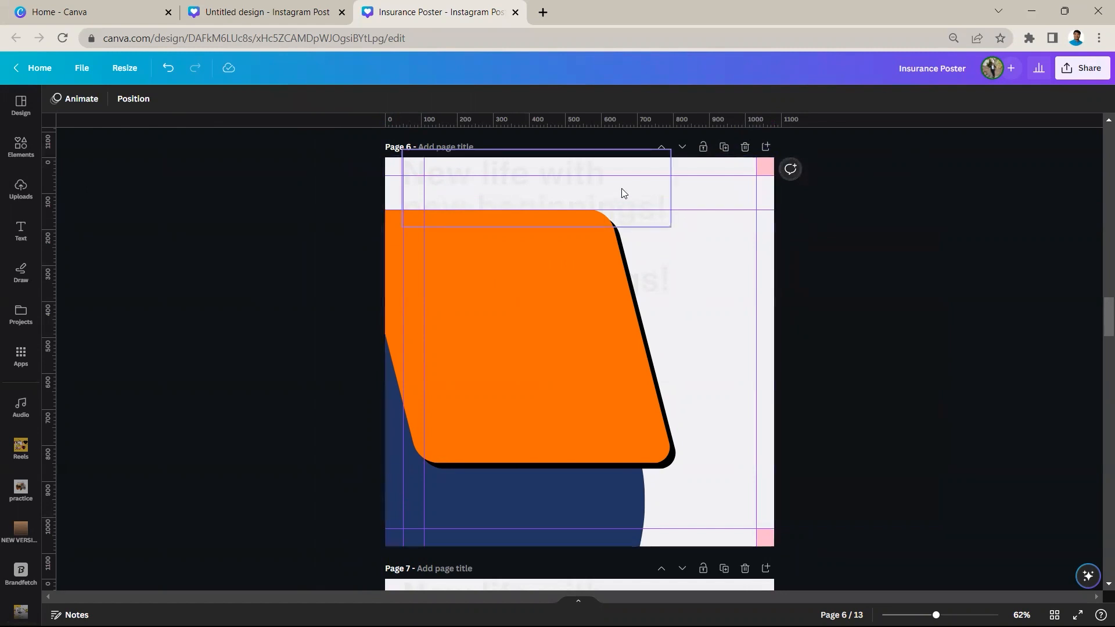
Move the inner vertical guide onto the 50 px margin guide at the heading's left edge
{"action": "left_click", "coordinate": [558, 178]}
{"action": "scroll", "coordinate": [434, 255], "scroll_direction": "up", "scroll_amount": 4}
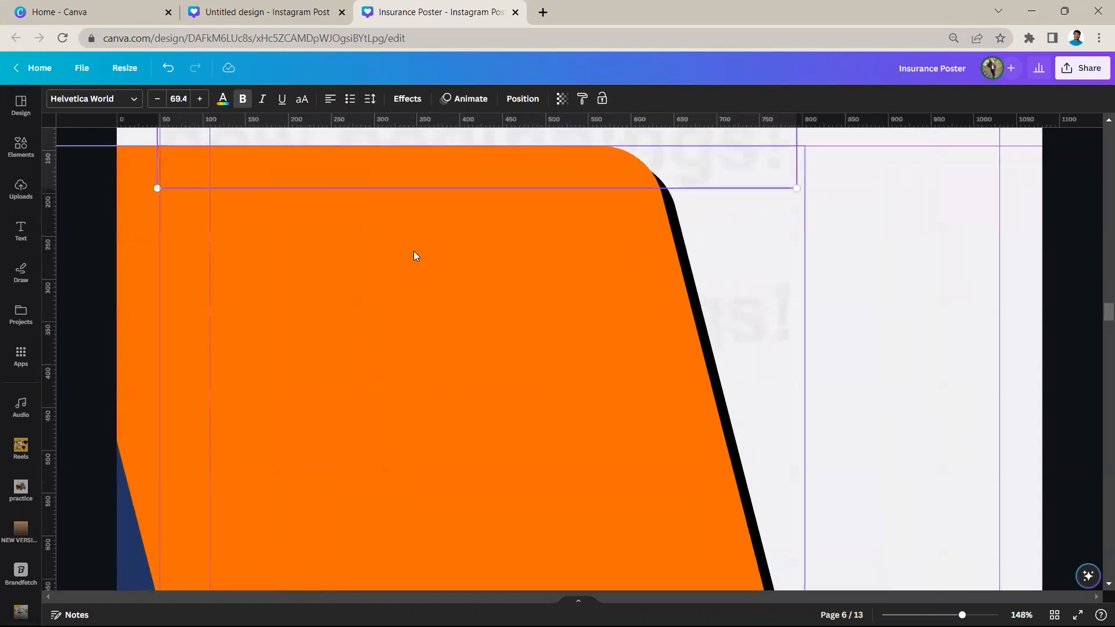
{"action": "scroll", "coordinate": [372, 258], "scroll_direction": "up", "scroll_amount": 4}
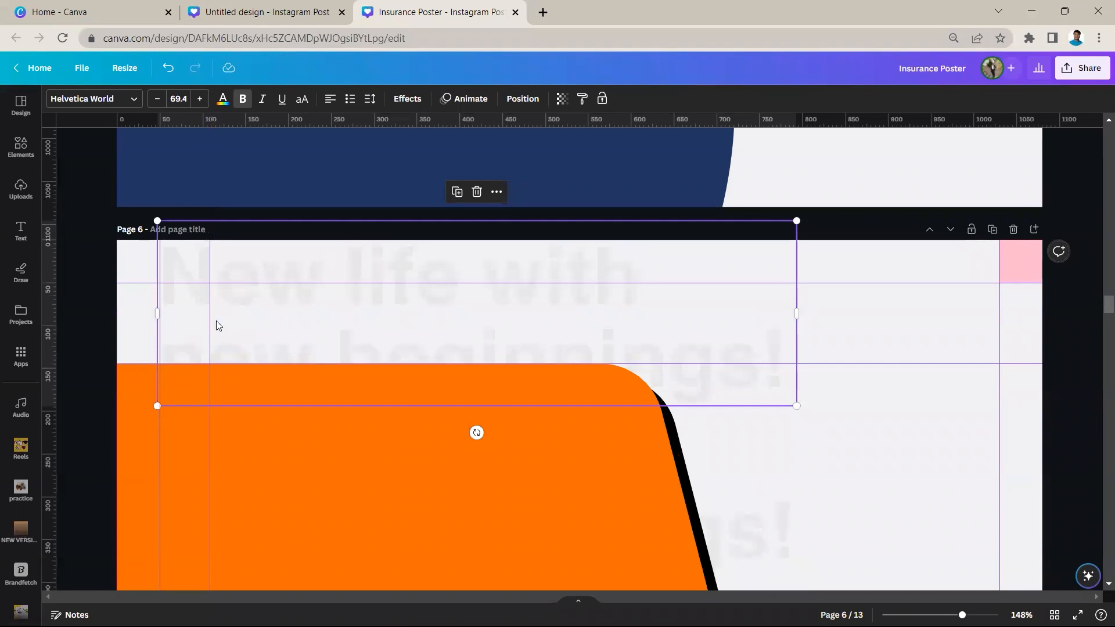
{"action": "mouse_move", "coordinate": [208, 316]}
{"action": "left_mouse_down"}
{"action": "mouse_move", "coordinate": [107, 314]}
{"action": "mouse_move", "coordinate": [157, 388]}
{"action": "left_mouse_up"}
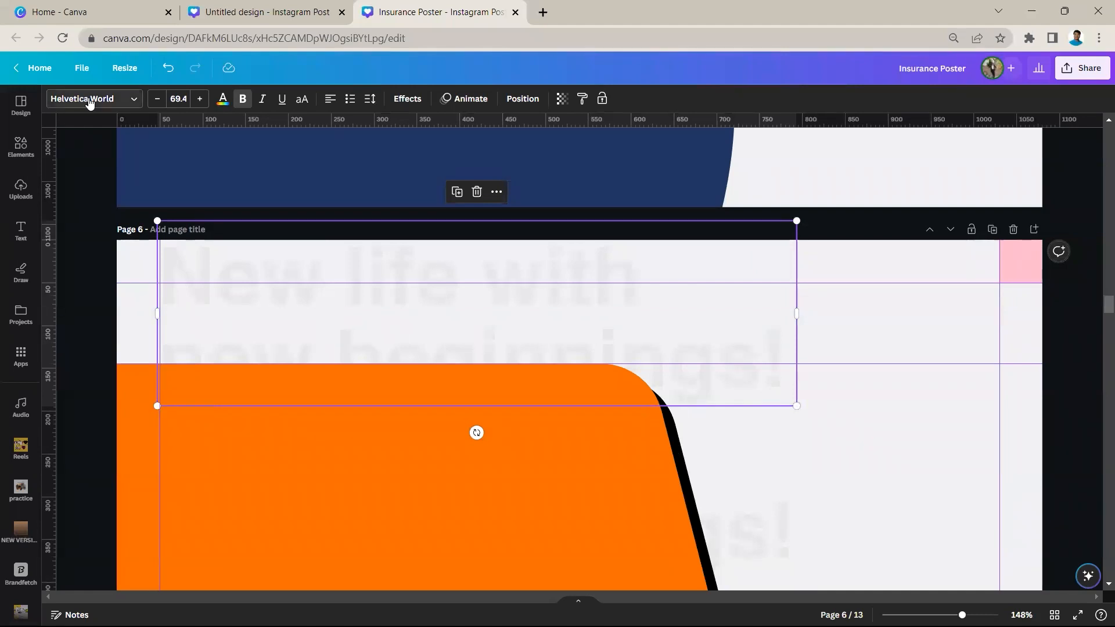
Set the transparency of the "New life with new beginnings!" heading on page 6 to 100
{"action": "left_click", "coordinate": [561, 99]}
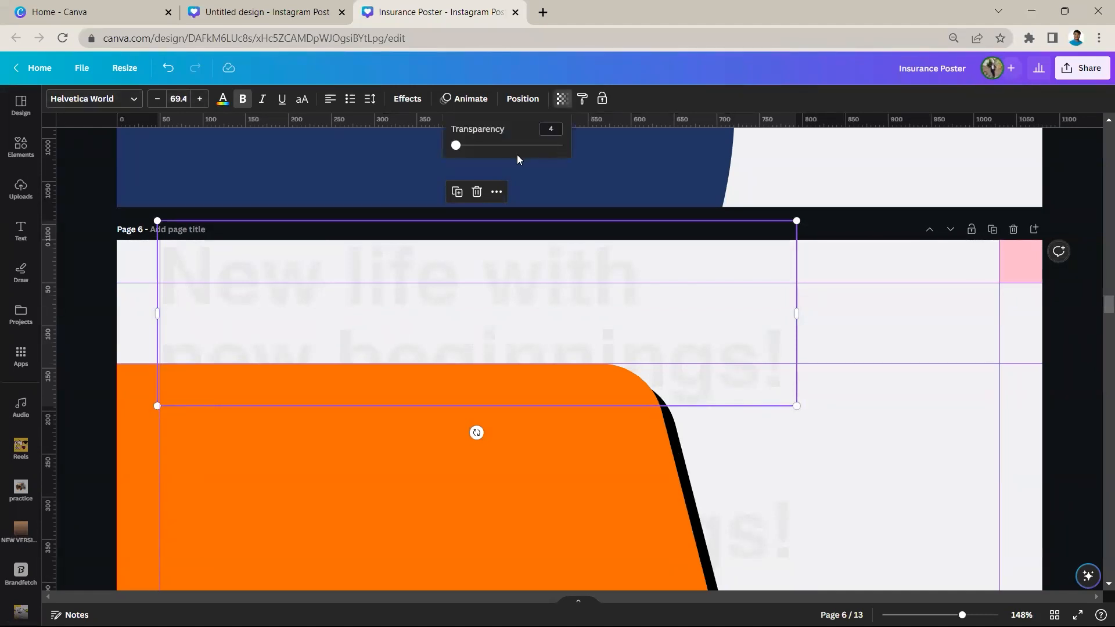
{"action": "left_click_drag", "start_coordinate": [500, 145], "coordinate": [562, 146]}
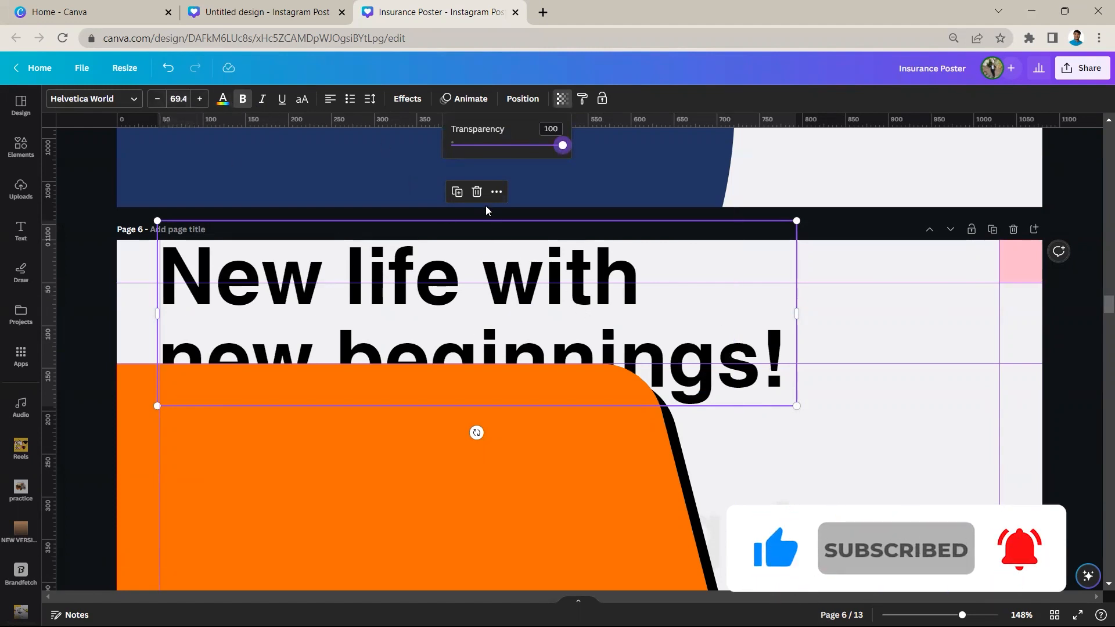
{"action": "scroll", "coordinate": [585, 318], "scroll_direction": "down", "scroll_amount": 5}
{"action": "left_click", "coordinate": [810, 426]}
{"action": "scroll", "coordinate": [665, 381], "scroll_direction": "down", "scroll_amount": 3}
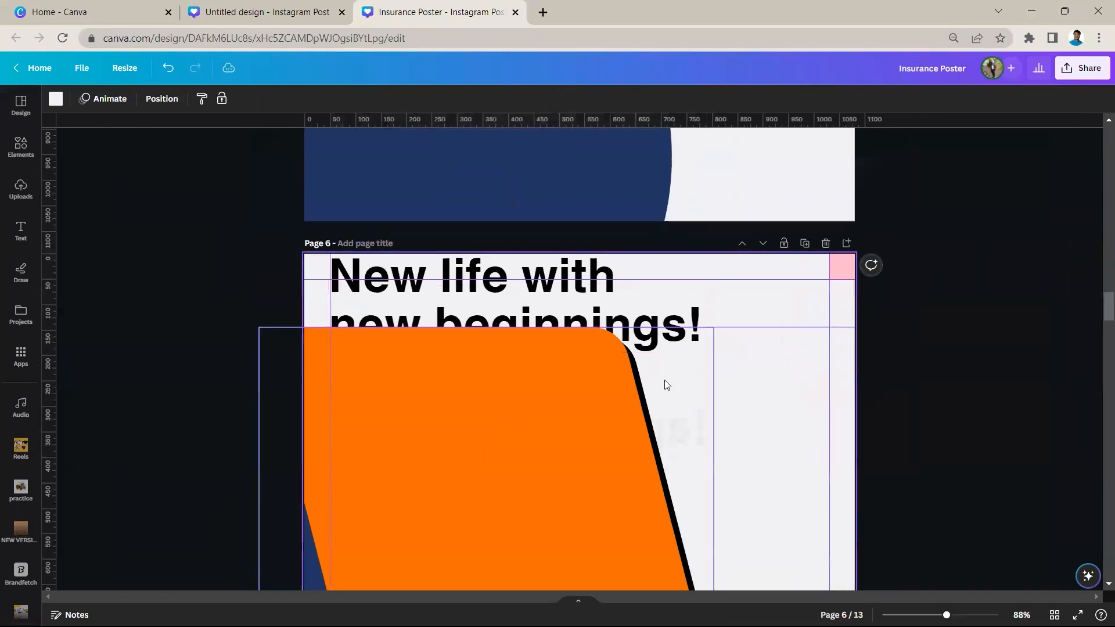
Add a "Your paragraph text" text box over the orange parallelogram and narrow it until the words wrap onto three lines
{"action": "key", "text": "t"}
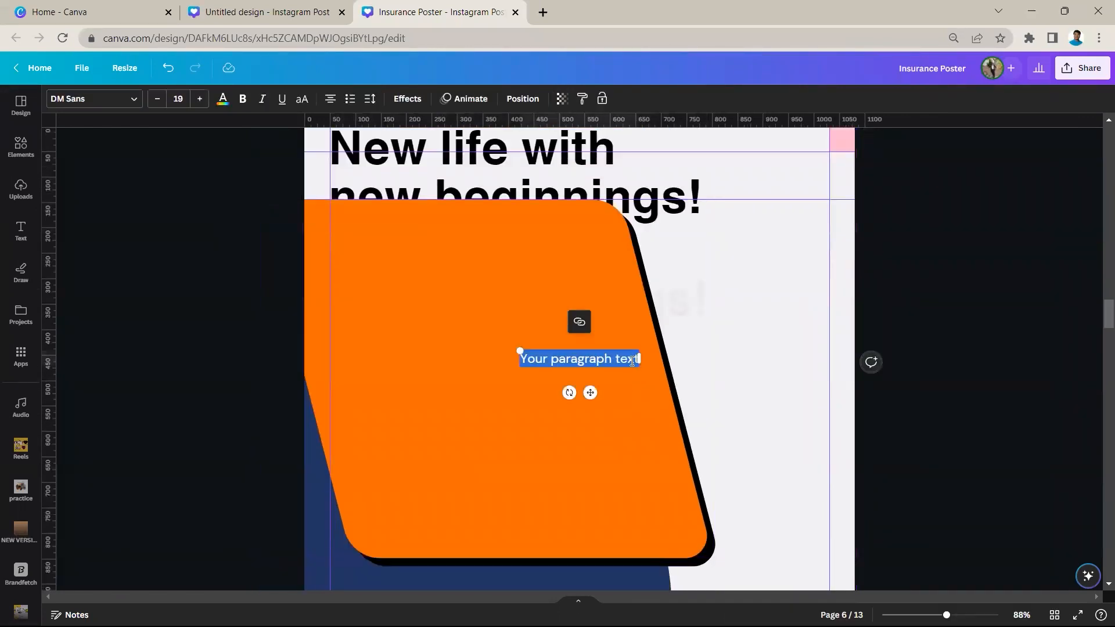
{"action": "left_click_drag", "start_coordinate": [639, 359], "coordinate": [595, 377]}
{"action": "left_click", "coordinate": [858, 351]}
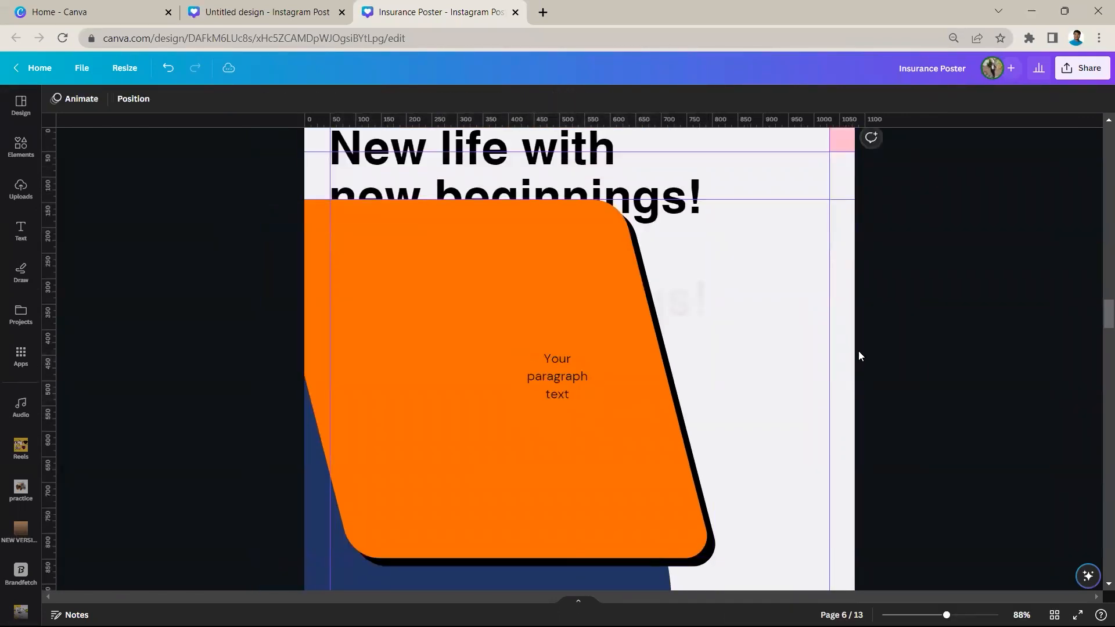
Set the sample paragraph text to bold Helvetica World
{"action": "left_click", "coordinate": [584, 380]}
{"action": "left_click", "coordinate": [93, 98]}
{"action": "left_click", "coordinate": [87, 221]}
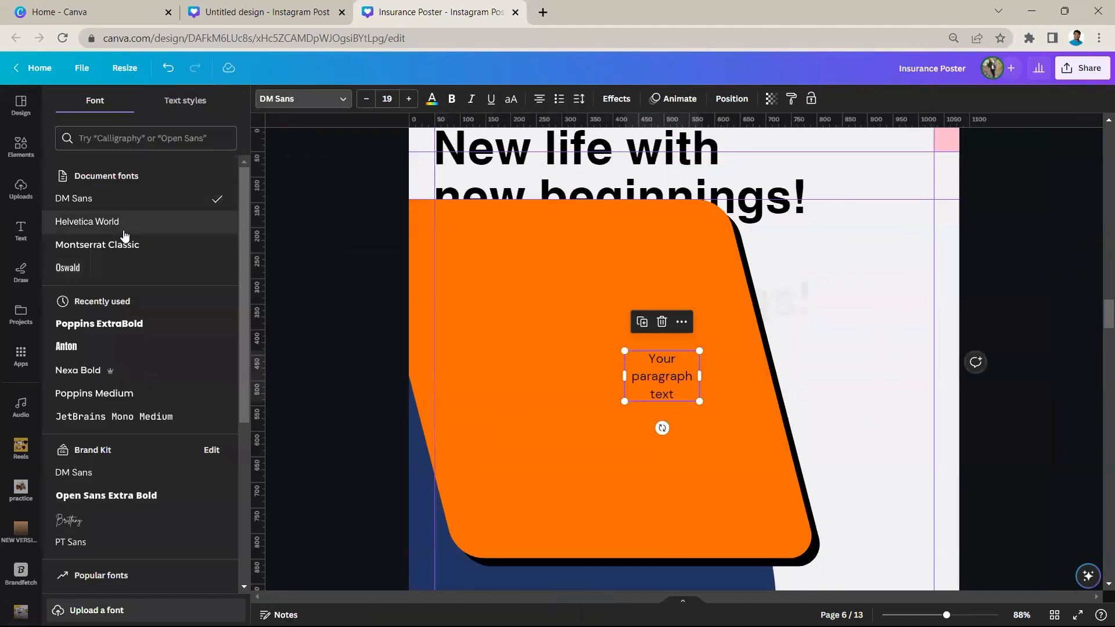
{"action": "left_click", "coordinate": [452, 99]}
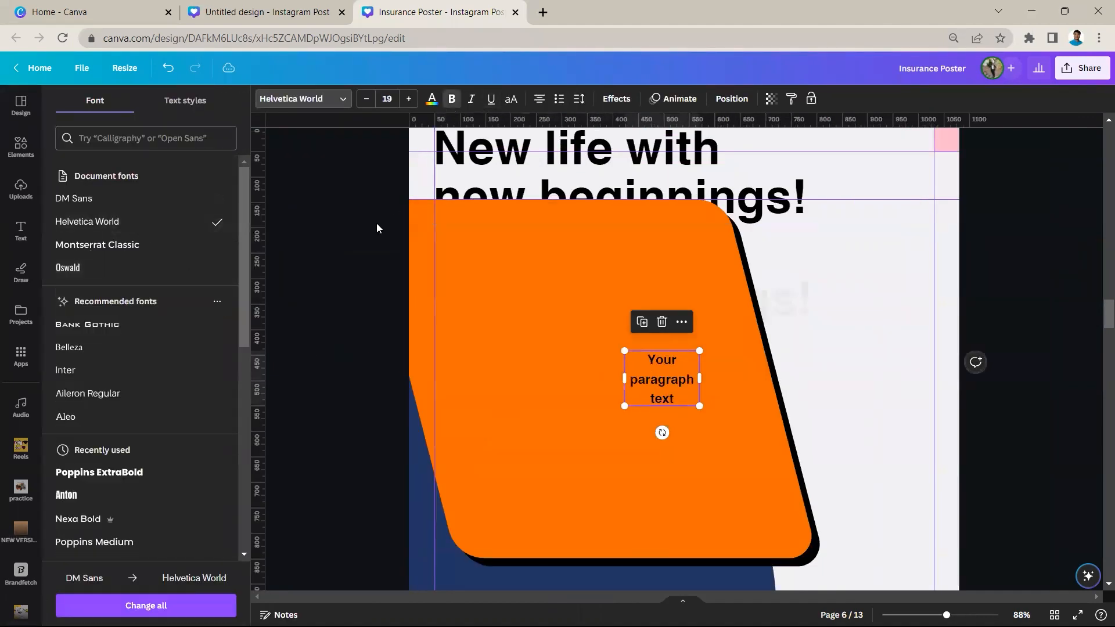
Reduce the line spacing of the sample paragraph text so its three lines sit closer together
{"action": "scroll", "coordinate": [551, 350], "scroll_direction": "up", "scroll_amount": 4}
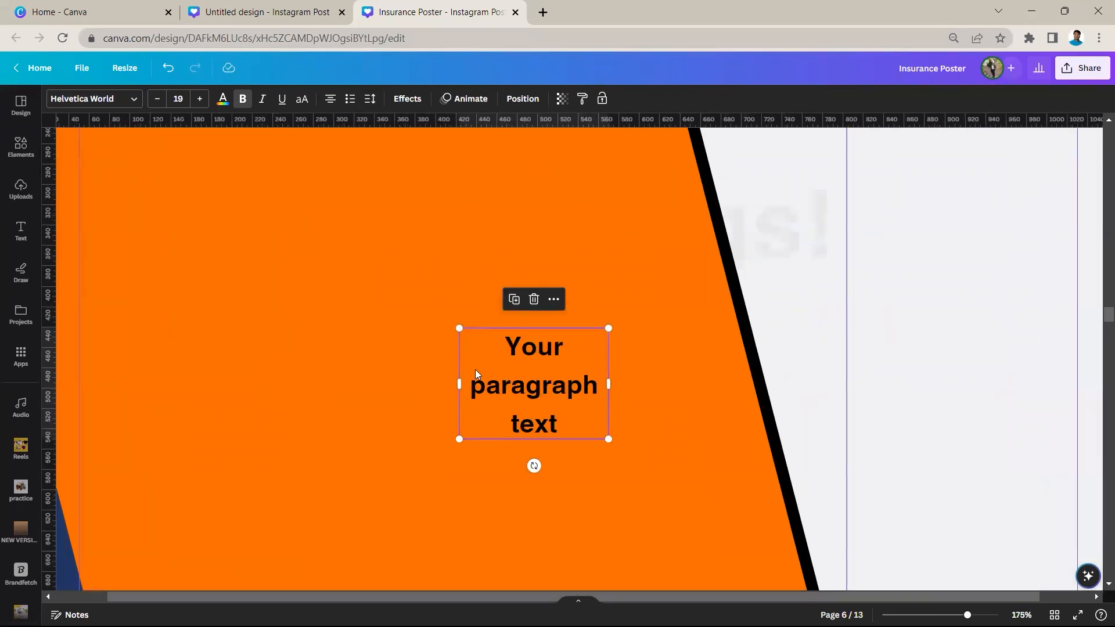
{"action": "left_click", "coordinate": [369, 100]}
{"action": "left_click_drag", "start_coordinate": [441, 182], "coordinate": [407, 193]}
{"action": "left_click", "coordinate": [634, 329]}
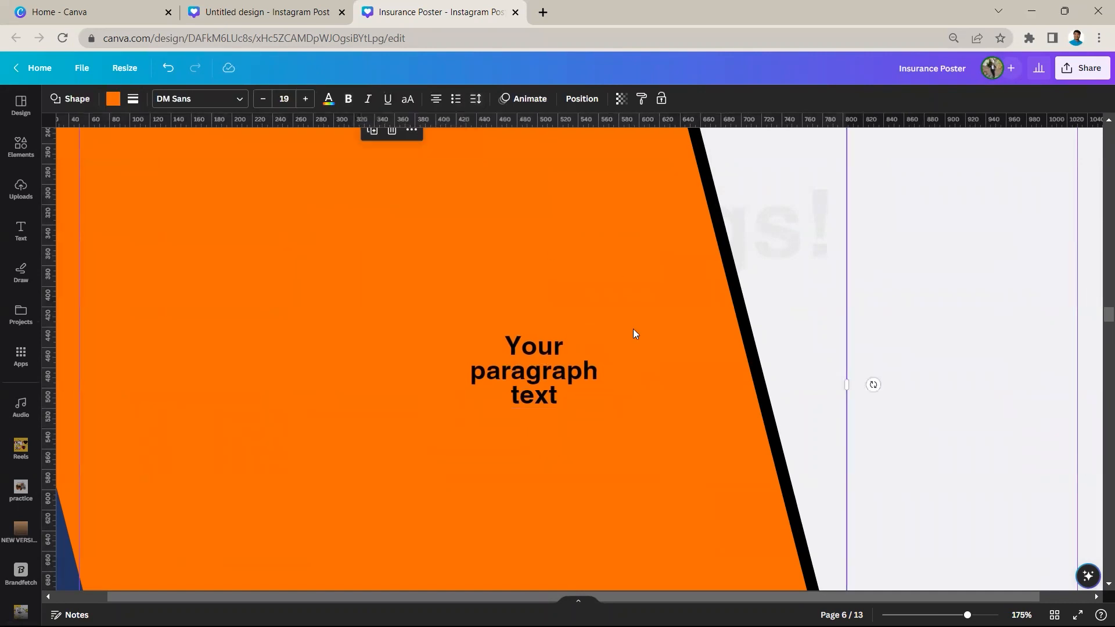
Delete the sample paragraph text from the orange parallelogram
{"action": "scroll", "coordinate": [584, 332], "scroll_direction": "down", "scroll_amount": 3}
{"action": "scroll", "coordinate": [571, 353], "scroll_direction": "down", "scroll_amount": 3}
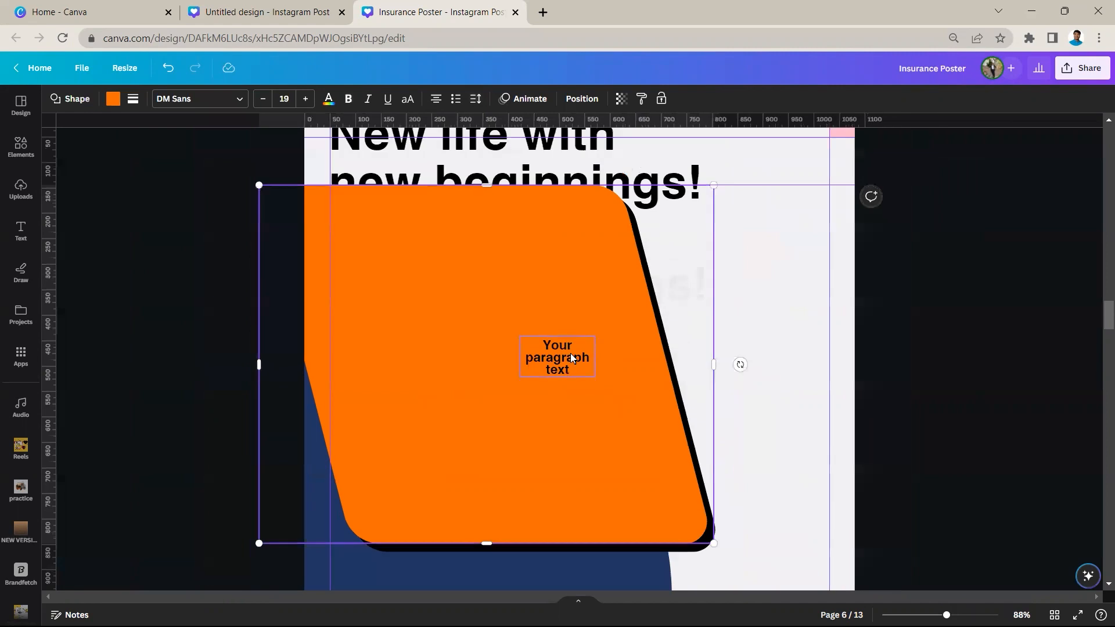
{"action": "left_click", "coordinate": [571, 353]}
{"action": "left_click", "coordinate": [557, 307]}
Check the letter and line spacing of the "New life with new beginnings!" heading
{"action": "scroll", "coordinate": [557, 316], "scroll_direction": "up", "scroll_amount": 4}
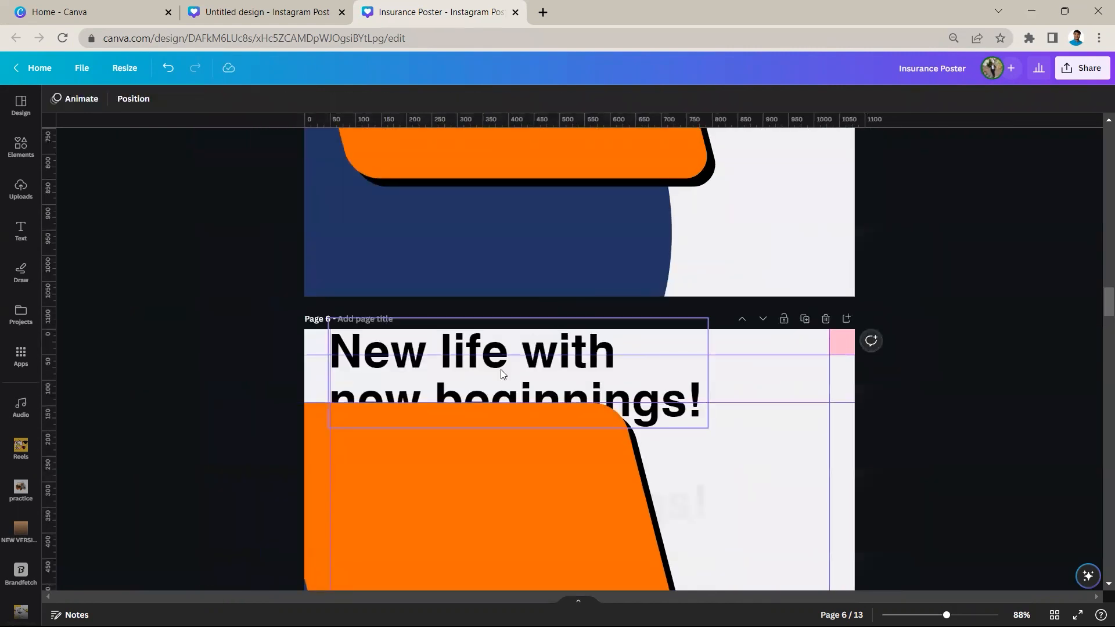
{"action": "left_click", "coordinate": [500, 377]}
{"action": "left_click", "coordinate": [371, 100]}
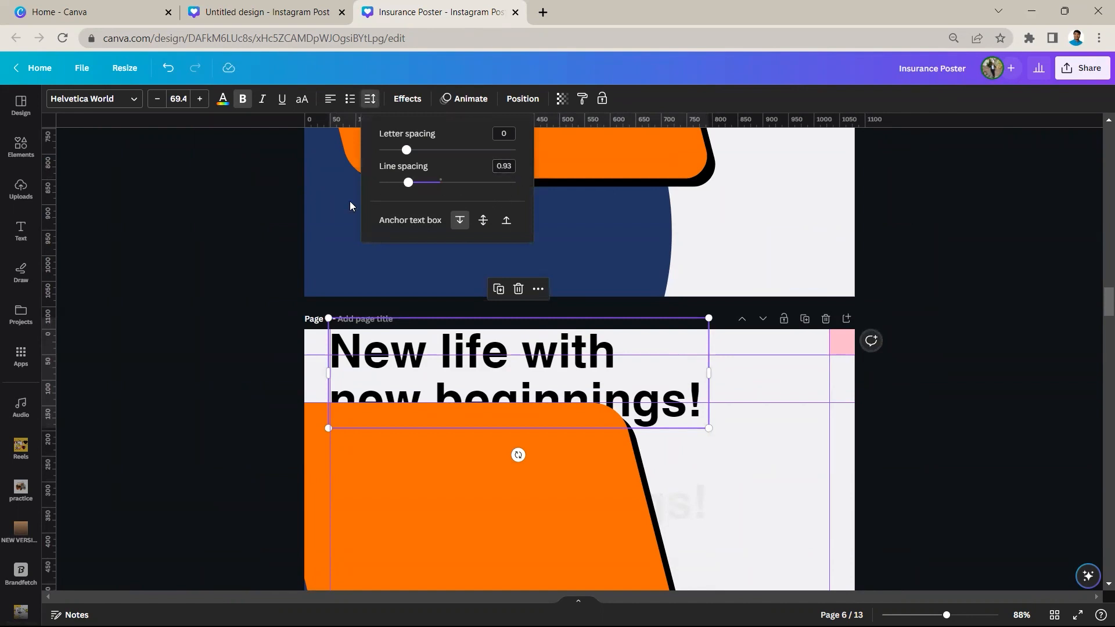
Reduce the transparency value of the "New life with new beginnings!" heading on page 6 to 6
{"action": "left_click", "coordinate": [487, 373]}
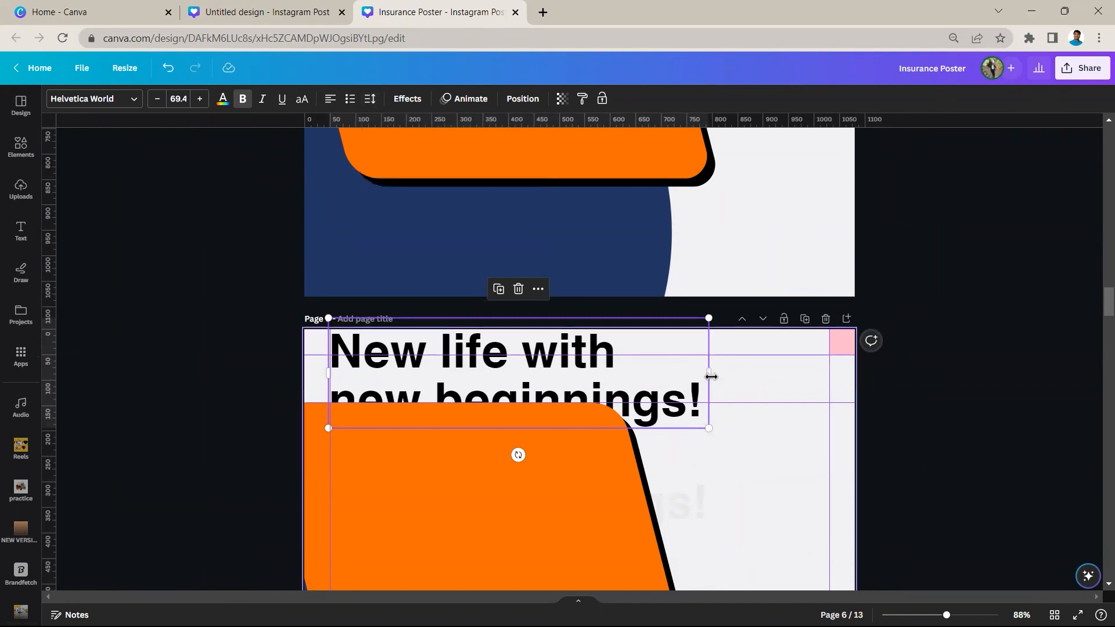
{"action": "left_click", "coordinate": [564, 103]}
{"action": "left_click_drag", "start_coordinate": [561, 145], "coordinate": [460, 142]}
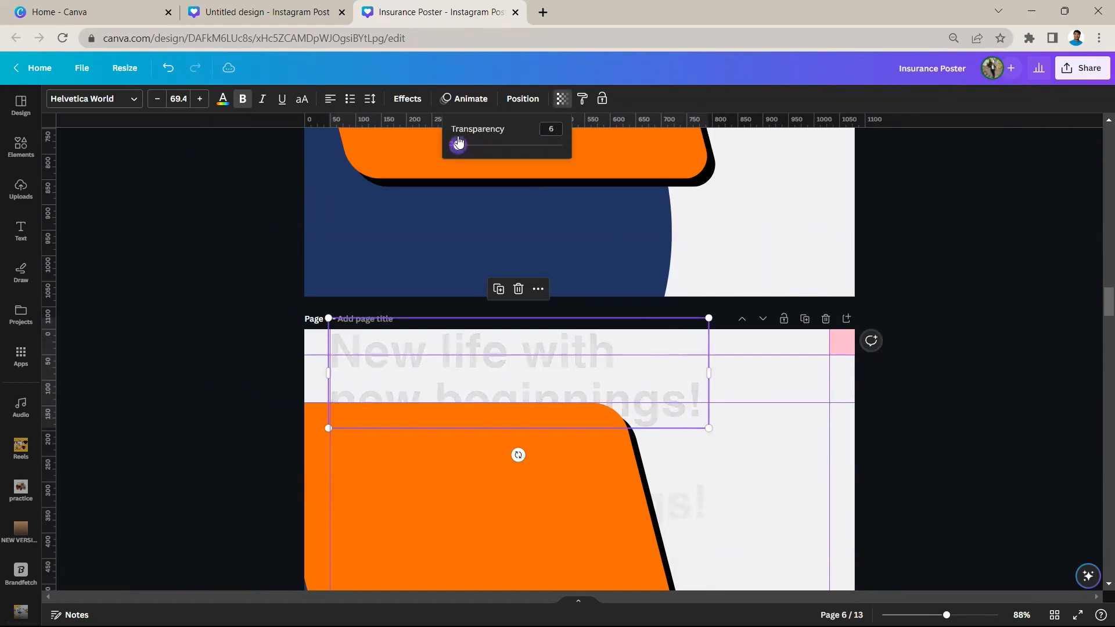
{"action": "left_click", "coordinate": [695, 493]}
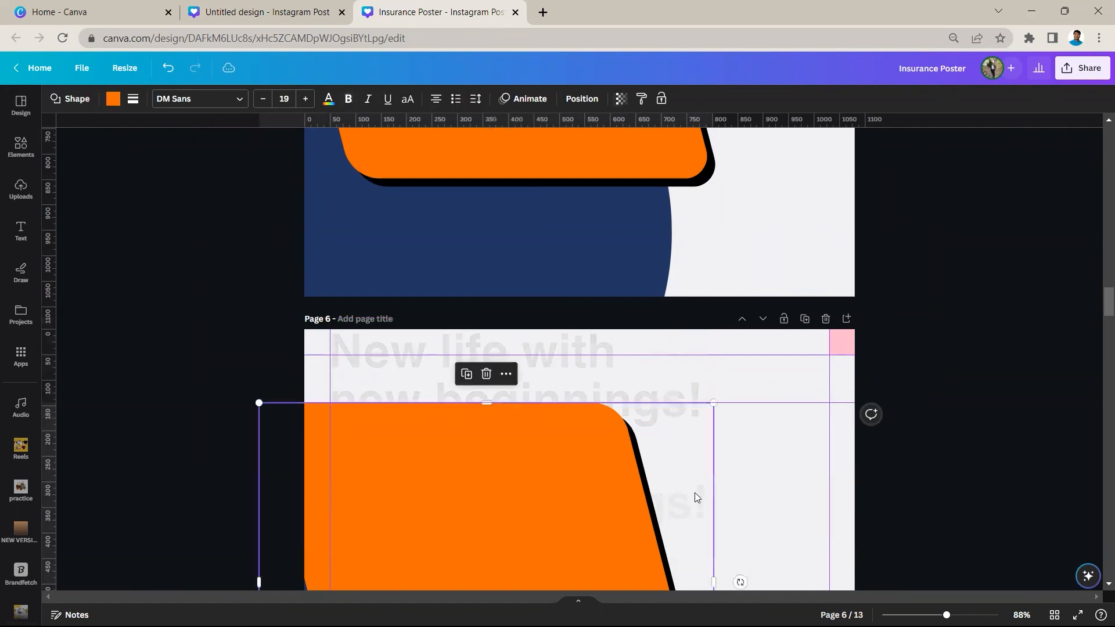
{"action": "left_click", "coordinate": [787, 457]}
Duplicate the faded heading on page 6 and delete the copy
{"action": "left_click", "coordinate": [680, 379]}
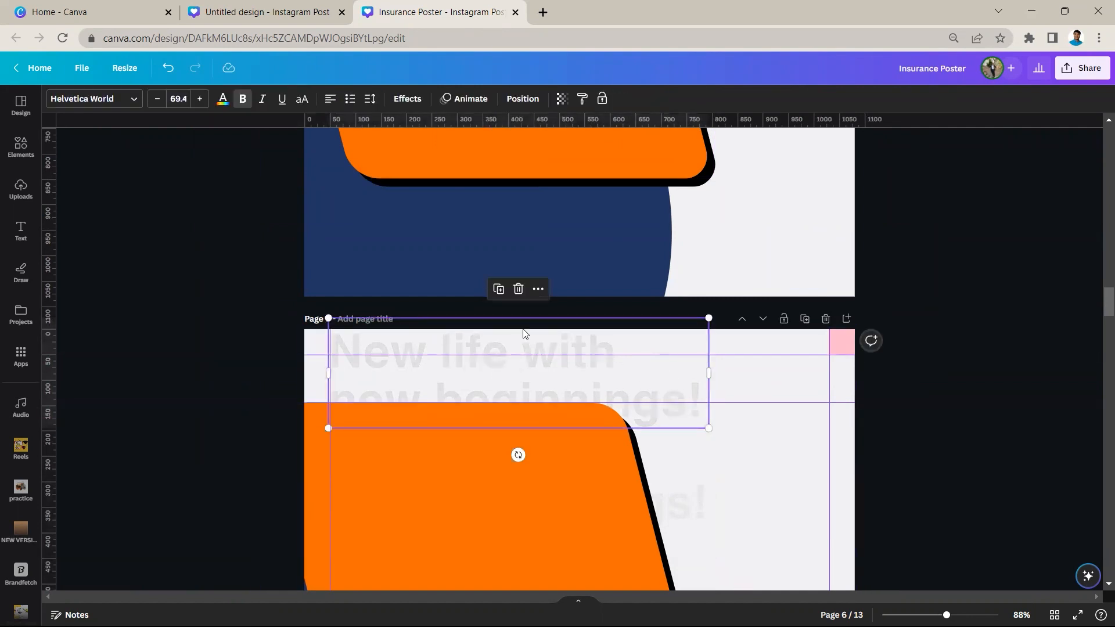
{"action": "left_click", "coordinate": [498, 289]}
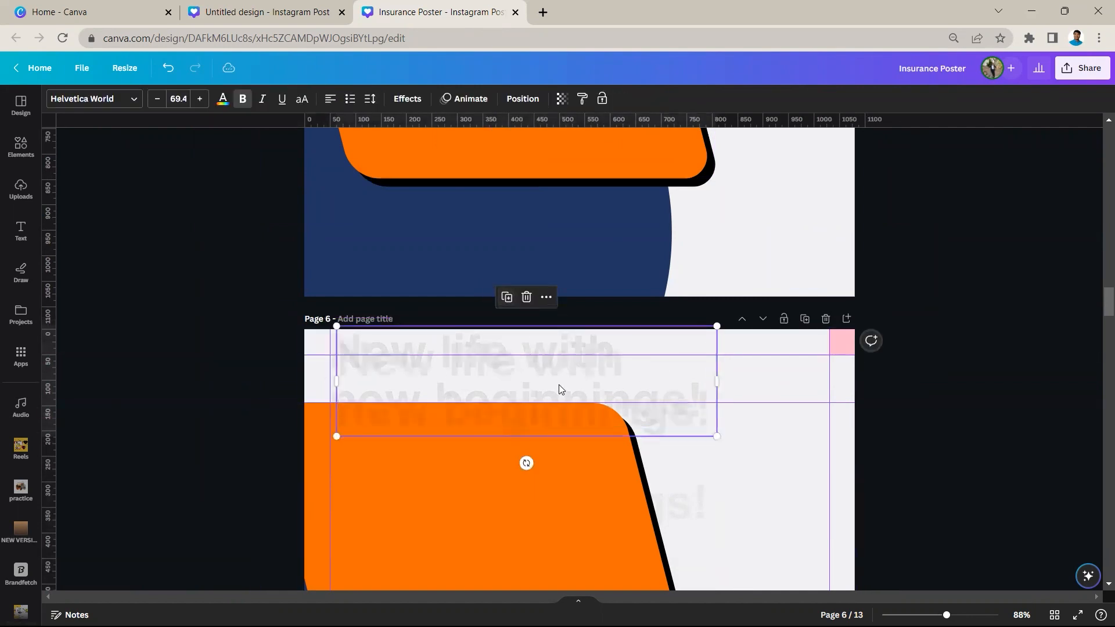
{"action": "left_click", "coordinate": [526, 297]}
Move the orange parallelogram away from the second faded heading to inspect it, and undo the move
{"action": "scroll", "coordinate": [659, 390], "scroll_direction": "down", "scroll_amount": 1}
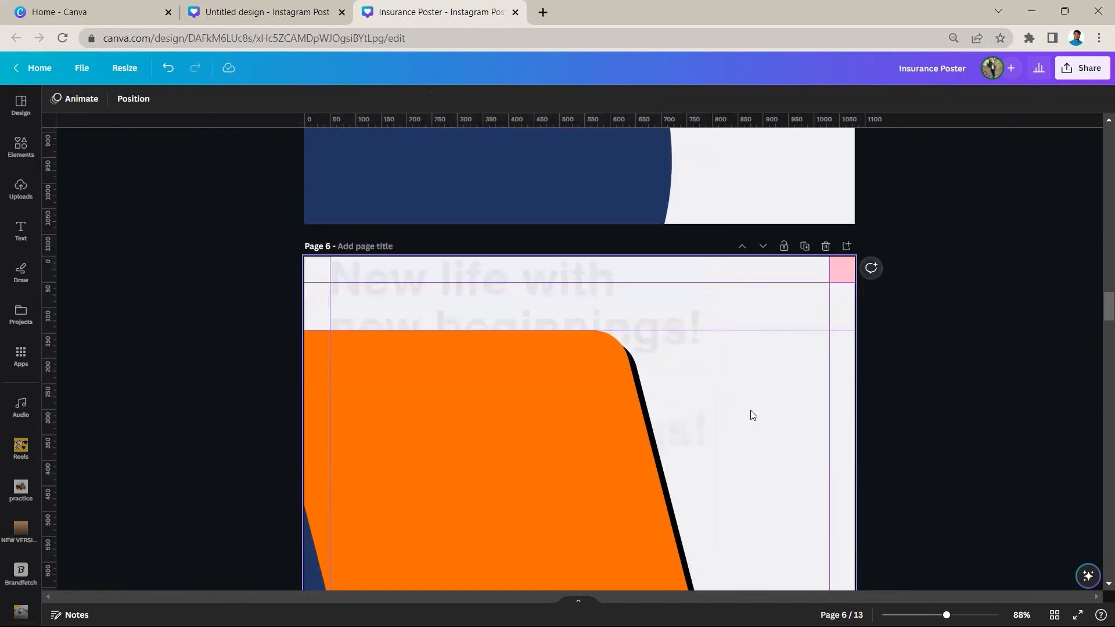
{"action": "scroll", "coordinate": [753, 415], "scroll_direction": "down", "scroll_amount": 3}
{"action": "scroll", "coordinate": [716, 388], "scroll_direction": "up", "scroll_amount": 1}
{"action": "left_click_drag", "start_coordinate": [772, 437], "coordinate": [661, 365]}
{"action": "scroll", "coordinate": [662, 366], "scroll_direction": "up", "scroll_amount": 3}
{"action": "left_click", "coordinate": [637, 279]}
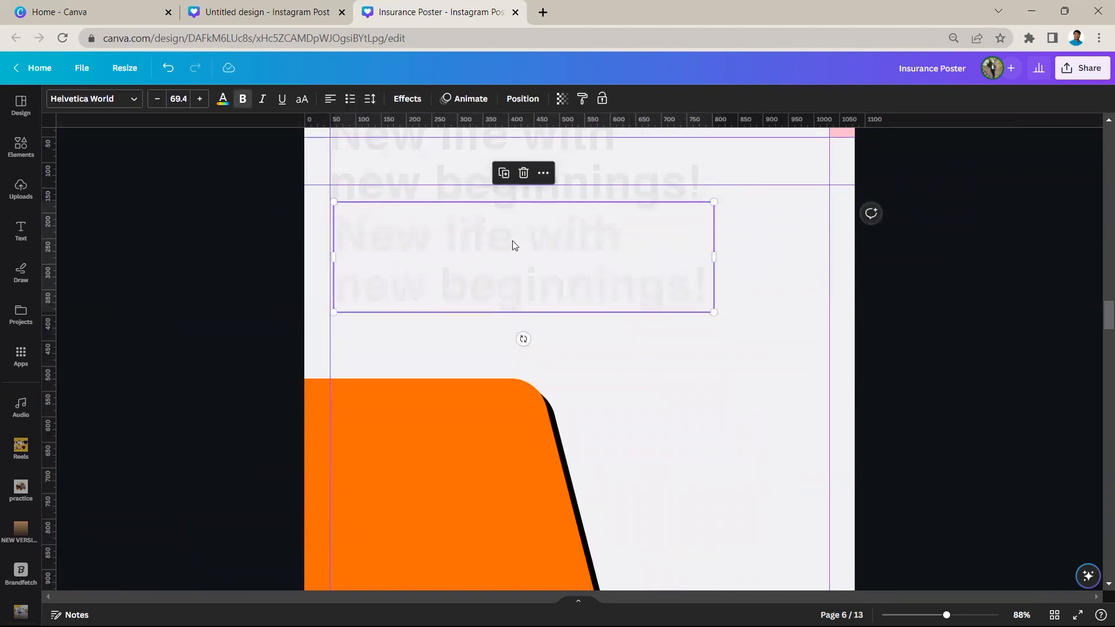
{"action": "key", "text": "ctrl+z"}
{"action": "key", "text": "ctrl+z"}
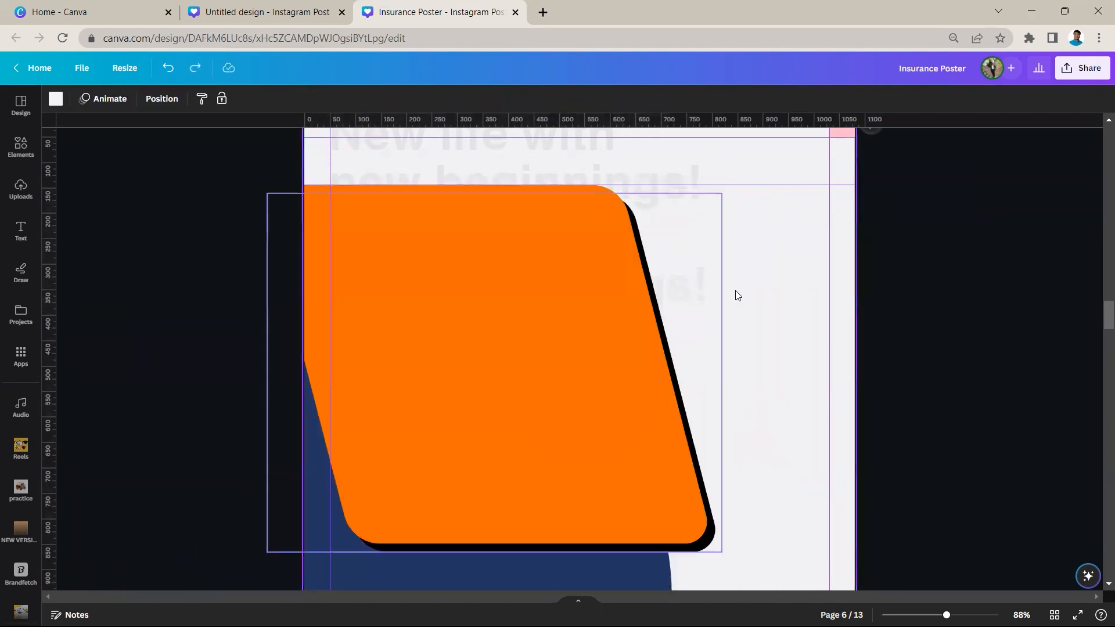
Insert the recently used photo of the woman in the blue shirt on page 7
{"action": "scroll", "coordinate": [757, 288], "scroll_direction": "down", "scroll_amount": 3, "text": "ctrl"}
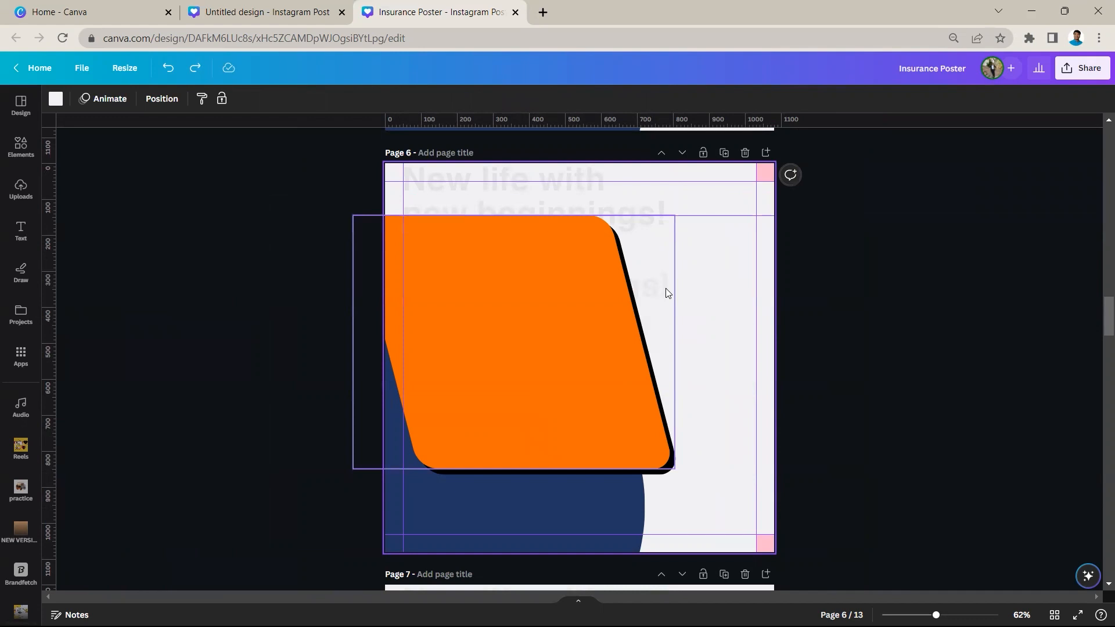
{"action": "scroll", "coordinate": [689, 289], "scroll_direction": "down", "scroll_amount": 8}
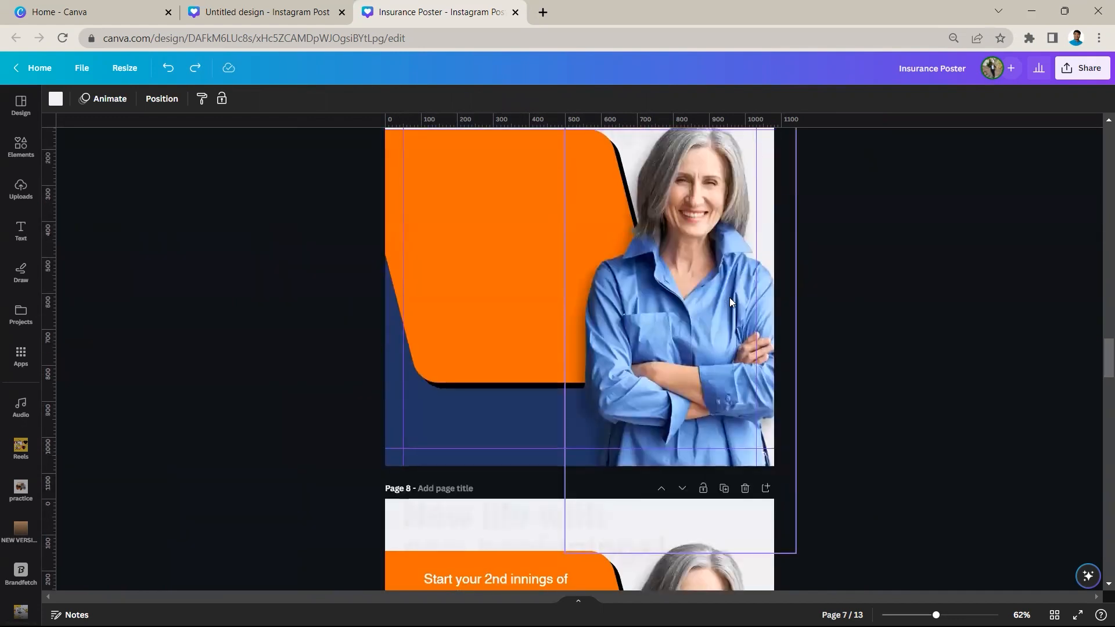
{"action": "scroll", "coordinate": [730, 297], "scroll_direction": "up", "scroll_amount": 3}
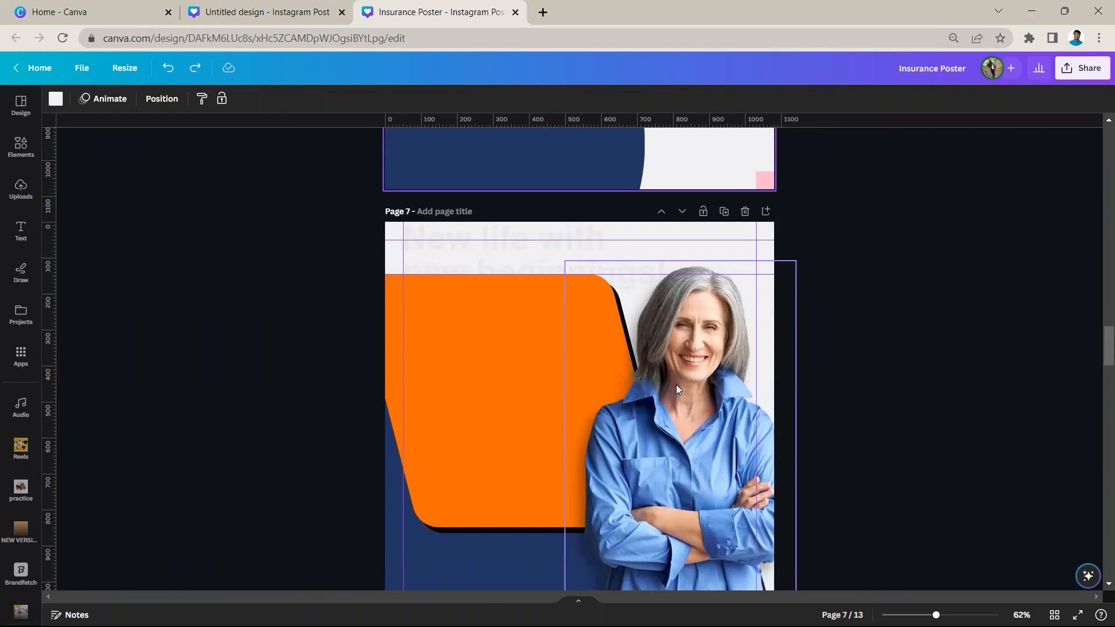
{"action": "left_click", "coordinate": [653, 376]}
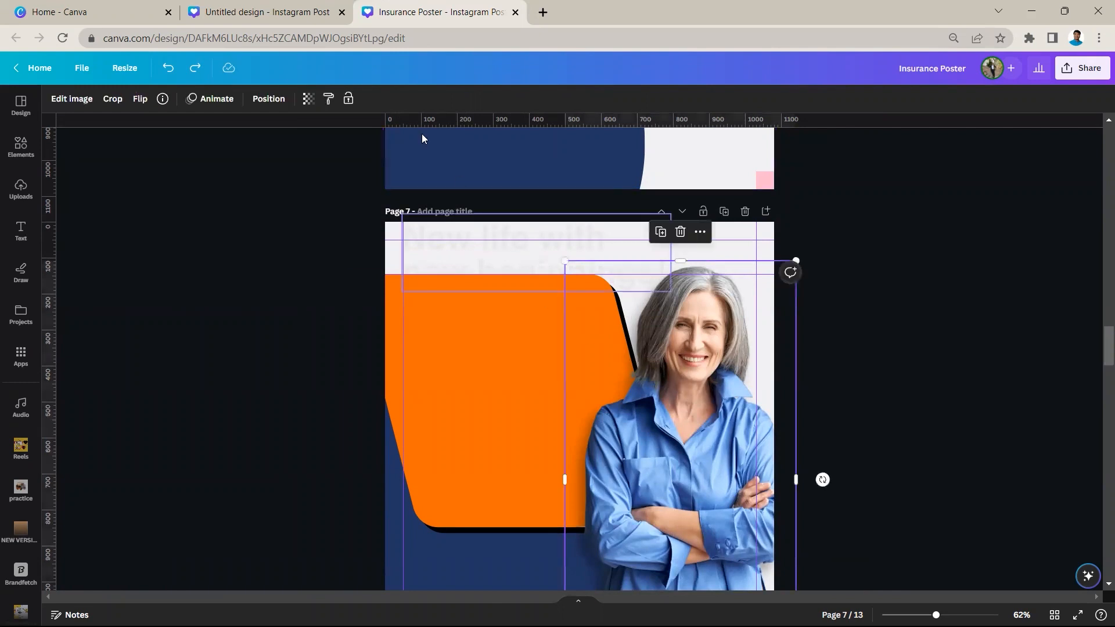
{"action": "left_click", "coordinate": [268, 11]}
{"action": "left_click", "coordinate": [418, 12]}
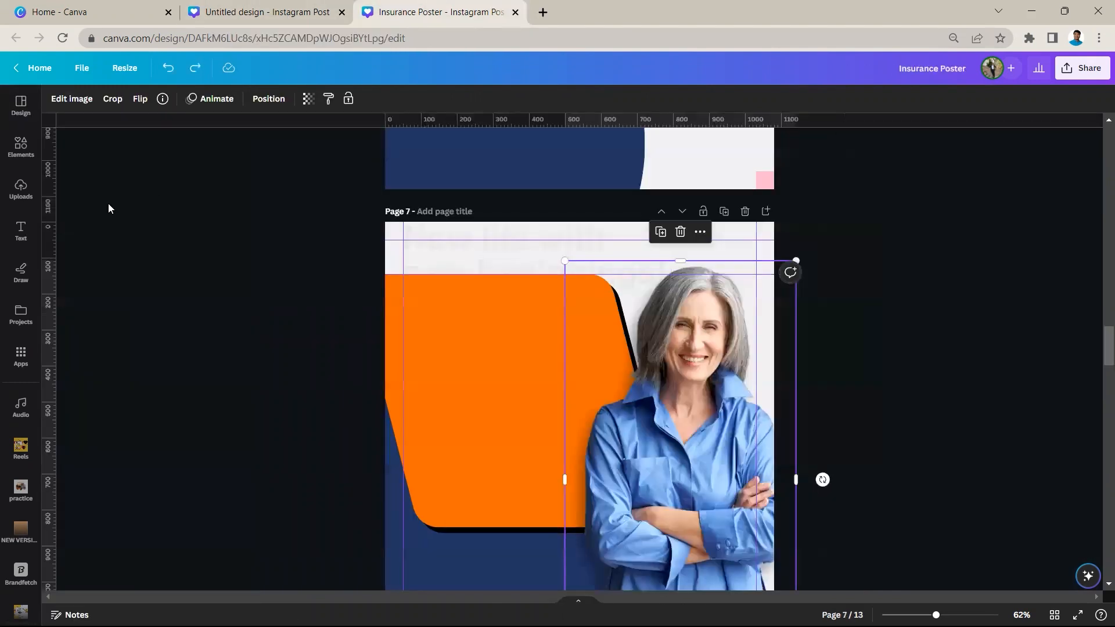
{"action": "left_click", "coordinate": [21, 145]}
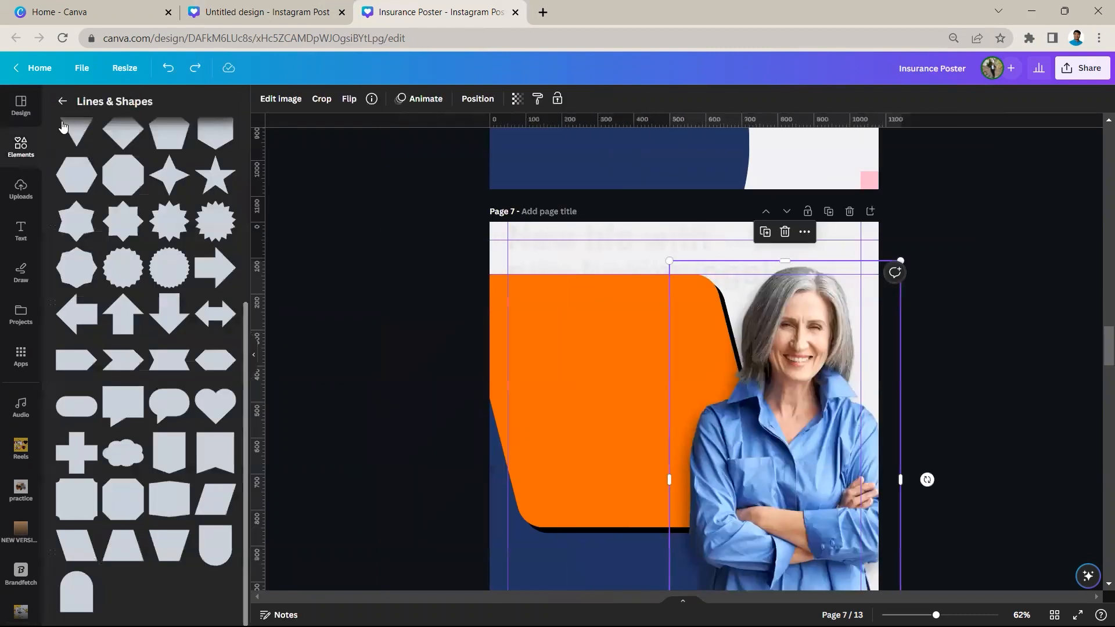
{"action": "left_click", "coordinate": [134, 204]}
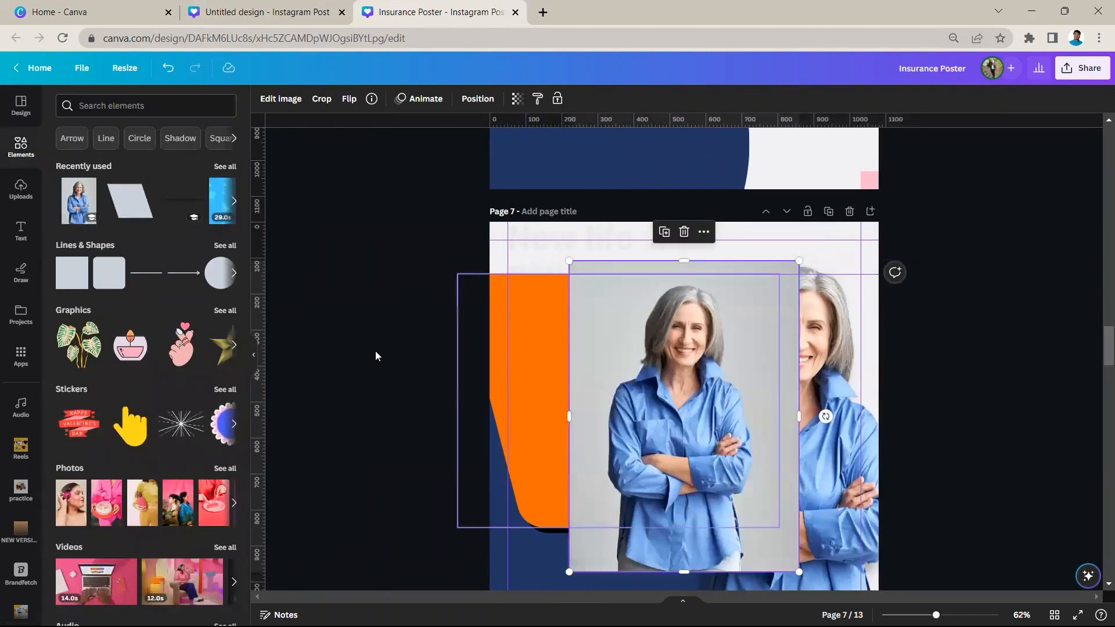
Remove the inserted photo's background and place it over the orange parallelogram at the page's left edge
{"action": "left_click", "coordinate": [254, 358]}
{"action": "left_click_drag", "start_coordinate": [546, 428], "coordinate": [503, 394]}
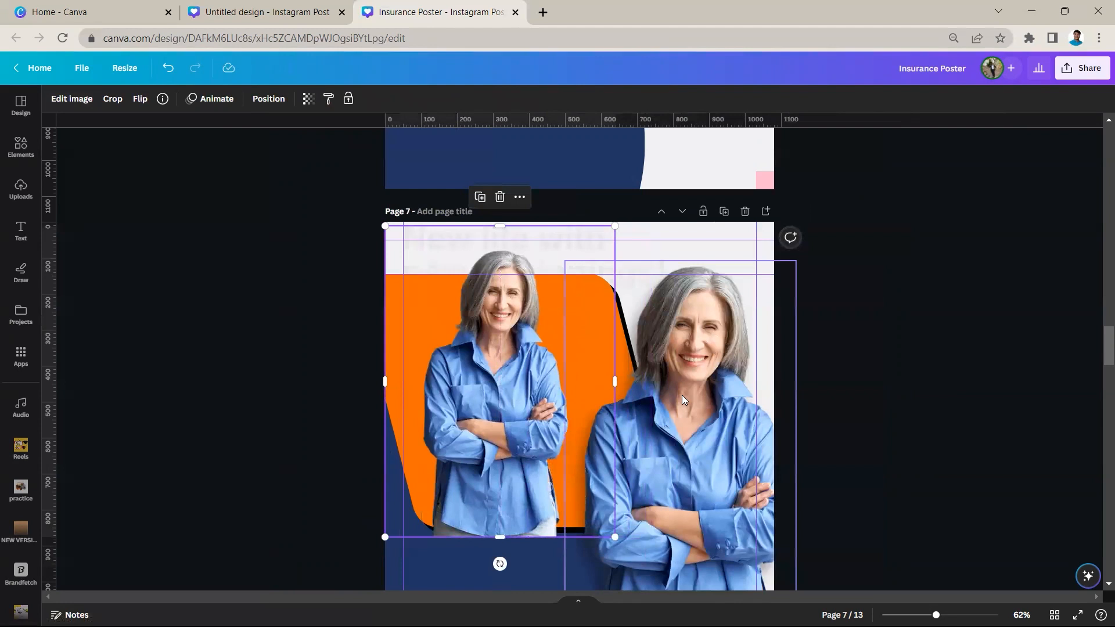
{"action": "scroll", "coordinate": [588, 366], "scroll_direction": "up", "scroll_amount": 2}
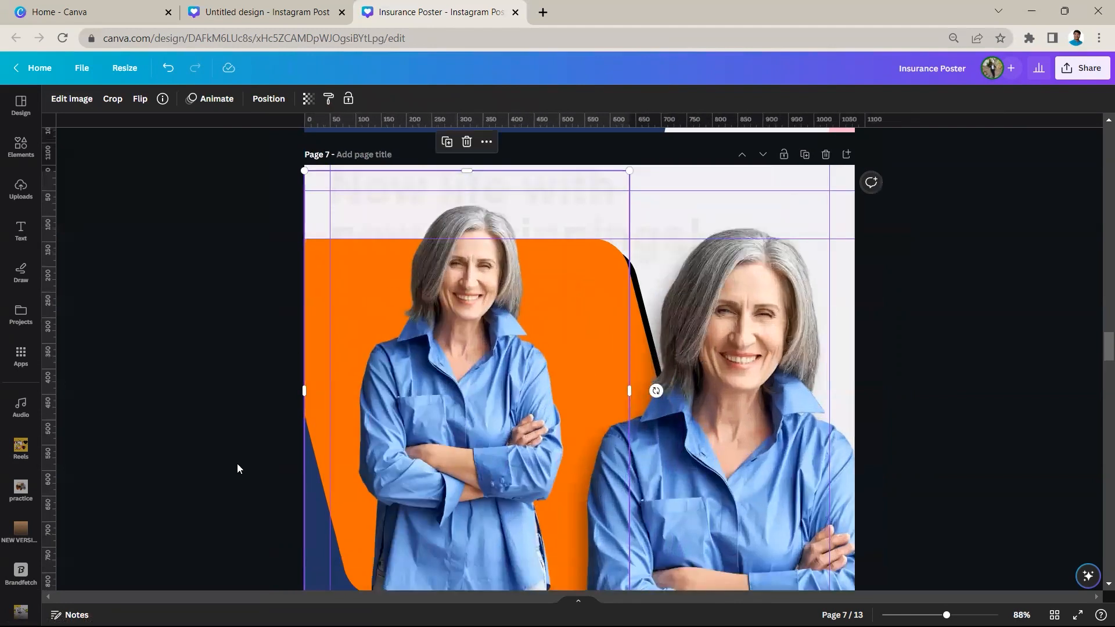
{"action": "scroll", "coordinate": [495, 367], "scroll_direction": "up", "scroll_amount": 4}
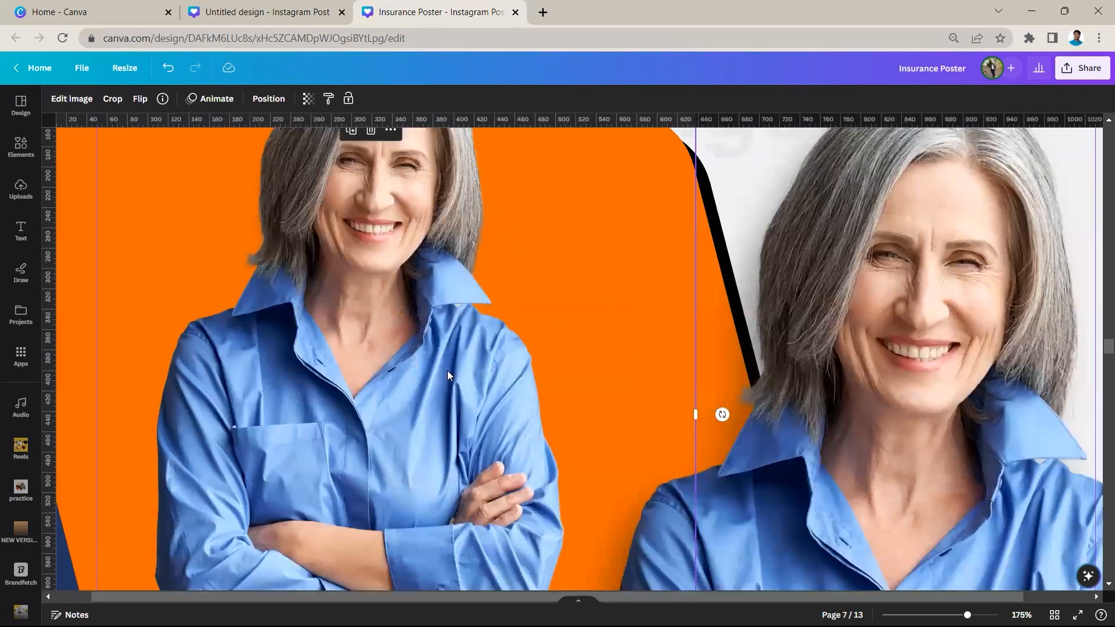
{"action": "scroll", "coordinate": [447, 371], "scroll_direction": "down", "scroll_amount": 2}
{"action": "scroll", "coordinate": [448, 371], "scroll_direction": "down", "scroll_amount": 4}
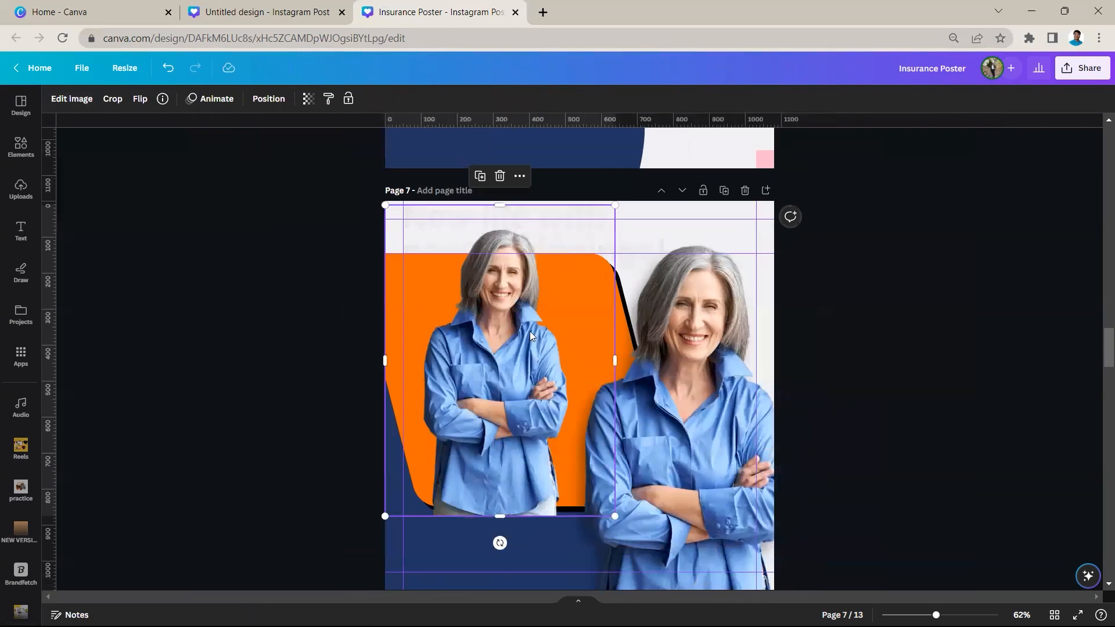
Add a Drop shadow to the cut-out woman's photo and set its direction to Bottom-left
{"action": "scroll", "coordinate": [530, 331], "scroll_direction": "up", "scroll_amount": 2}
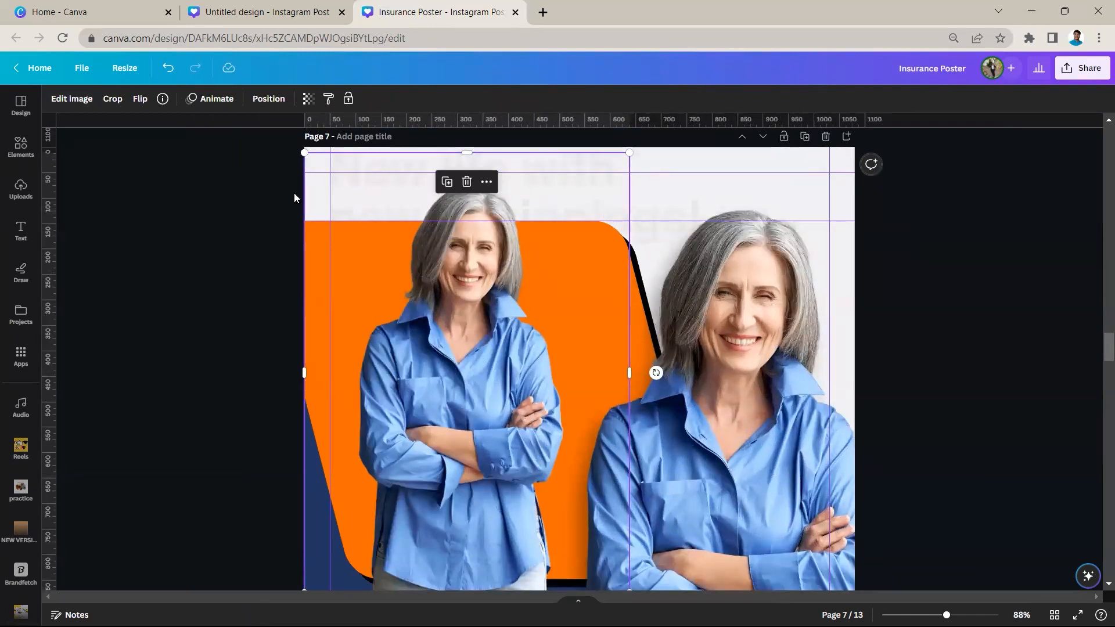
{"action": "left_click", "coordinate": [76, 101]}
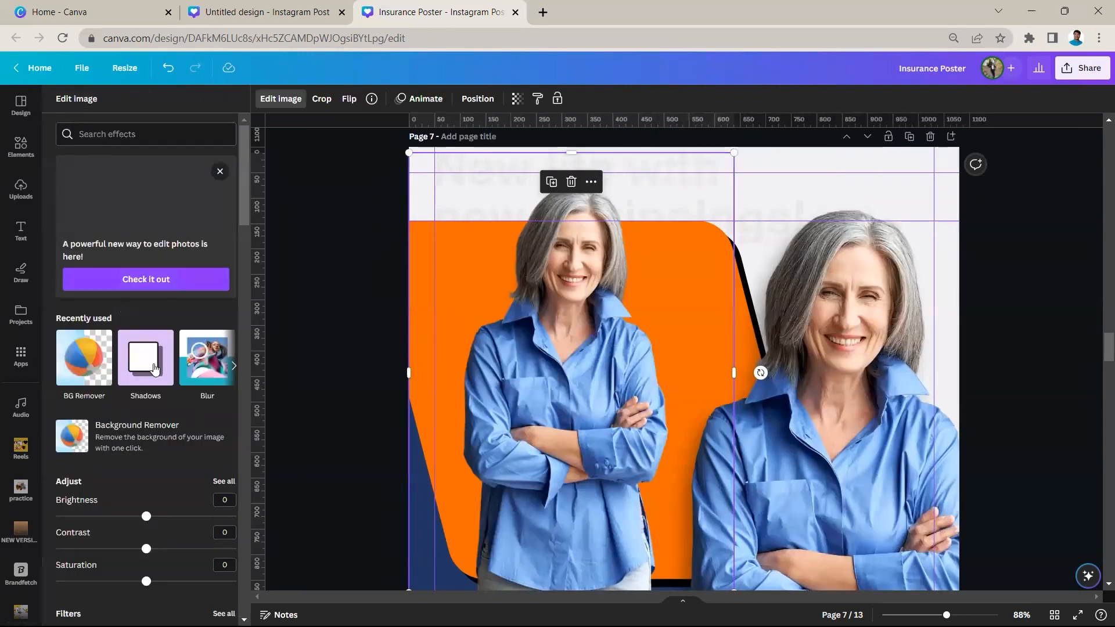
{"action": "left_click", "coordinate": [151, 348]}
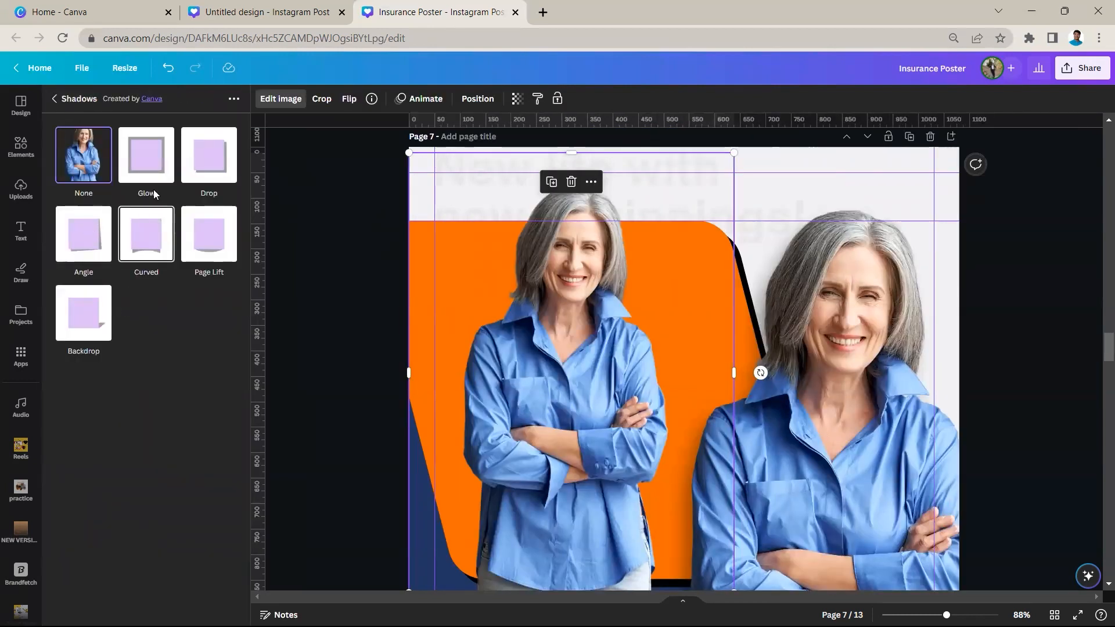
{"action": "left_click", "coordinate": [209, 166]}
{"action": "left_click", "coordinate": [210, 162]}
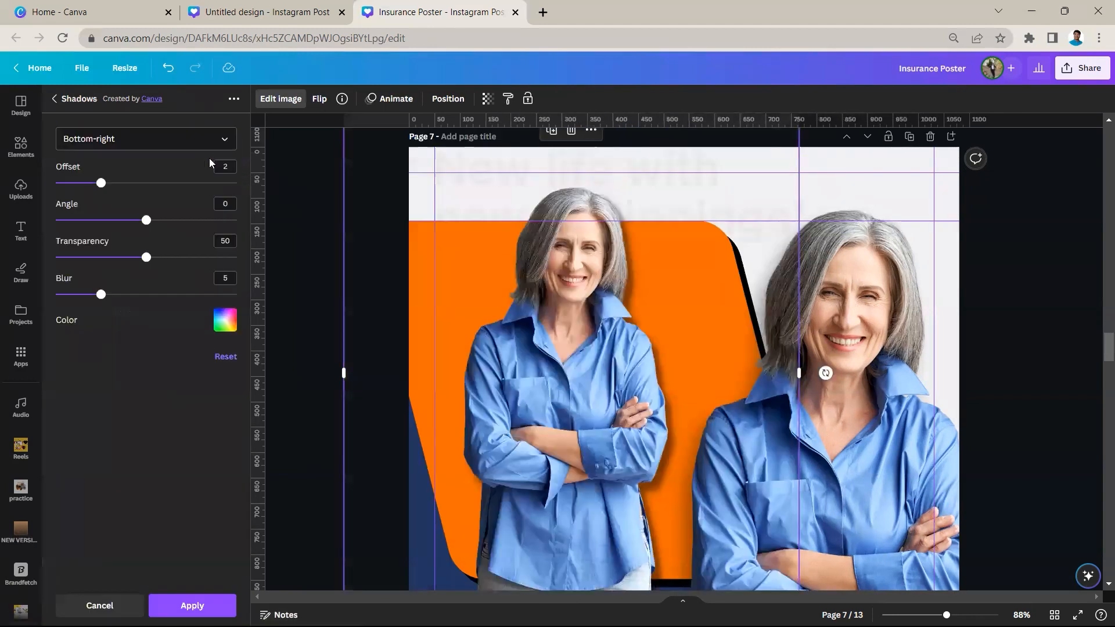
{"action": "left_click", "coordinate": [55, 100]}
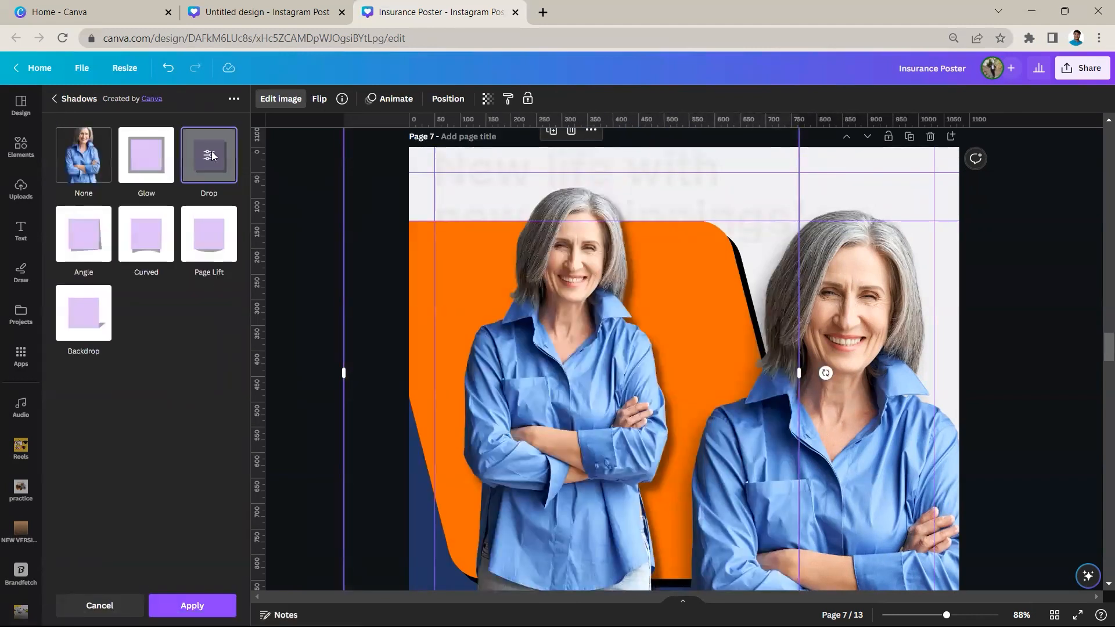
{"action": "left_click", "coordinate": [213, 154]}
{"action": "left_click", "coordinate": [201, 140]}
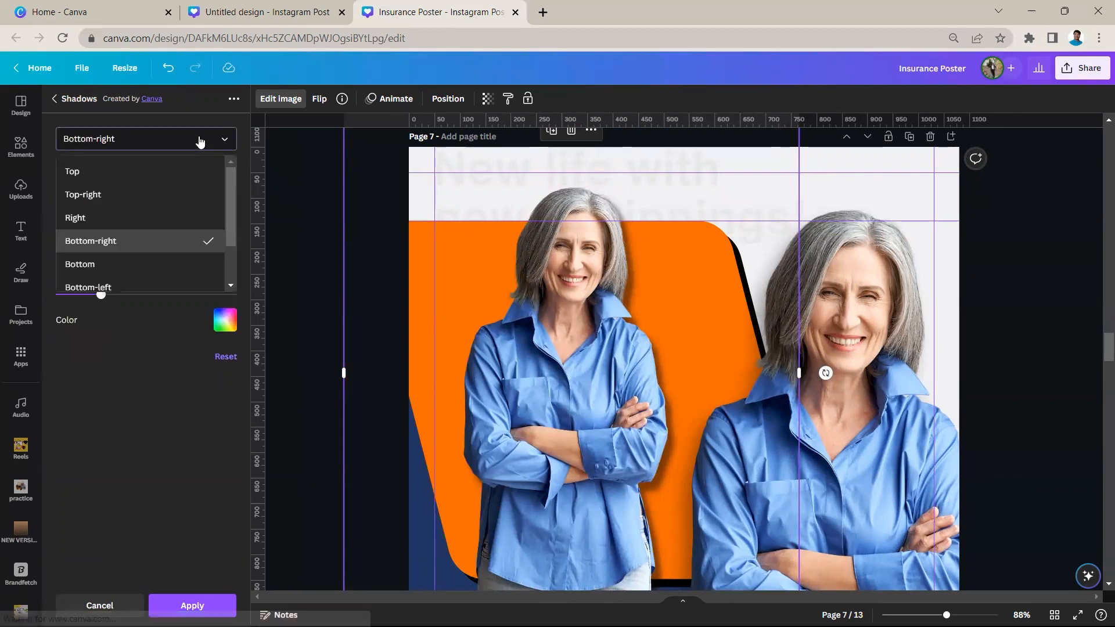
{"action": "scroll", "coordinate": [723, 308], "scroll_direction": "up", "scroll_amount": 3, "text": "ctrl"}
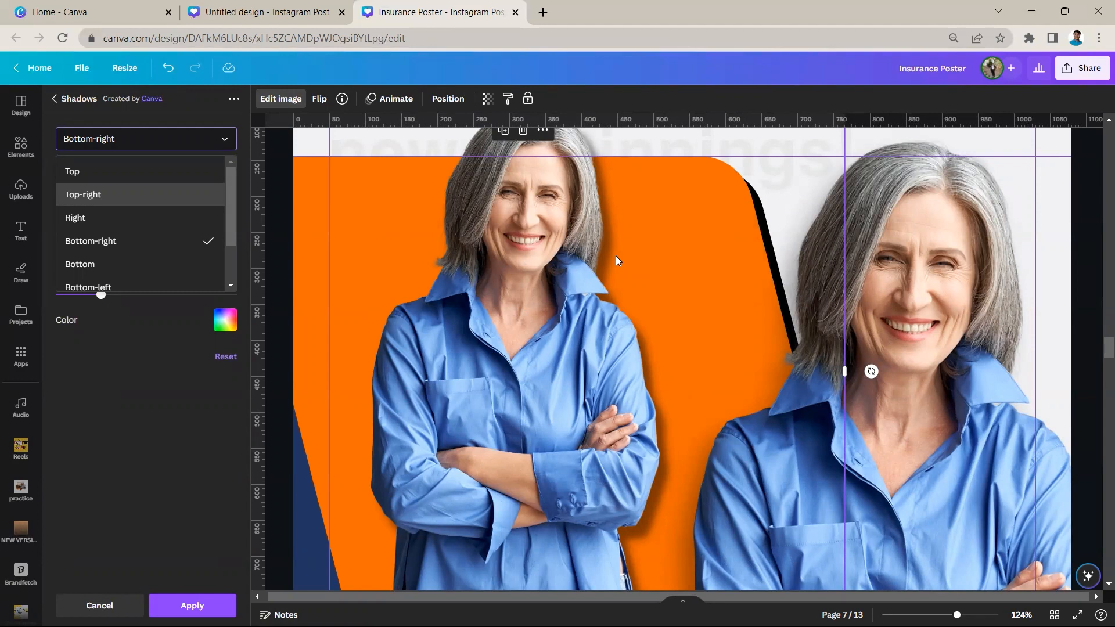
{"action": "scroll", "coordinate": [121, 247], "scroll_direction": "down", "scroll_amount": 1}
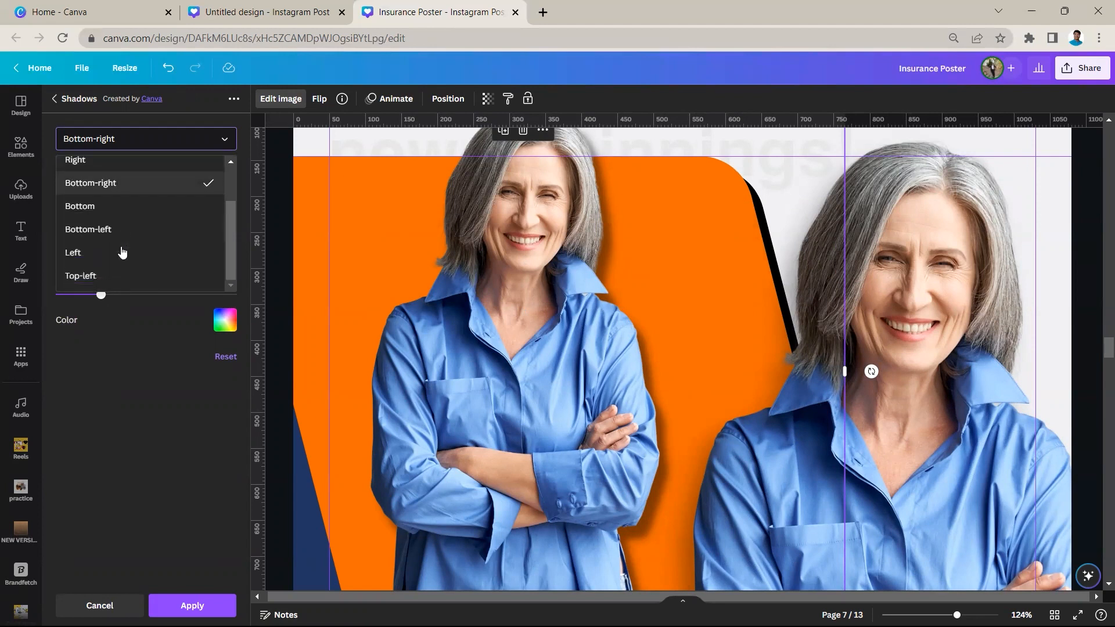
{"action": "left_click", "coordinate": [96, 230]}
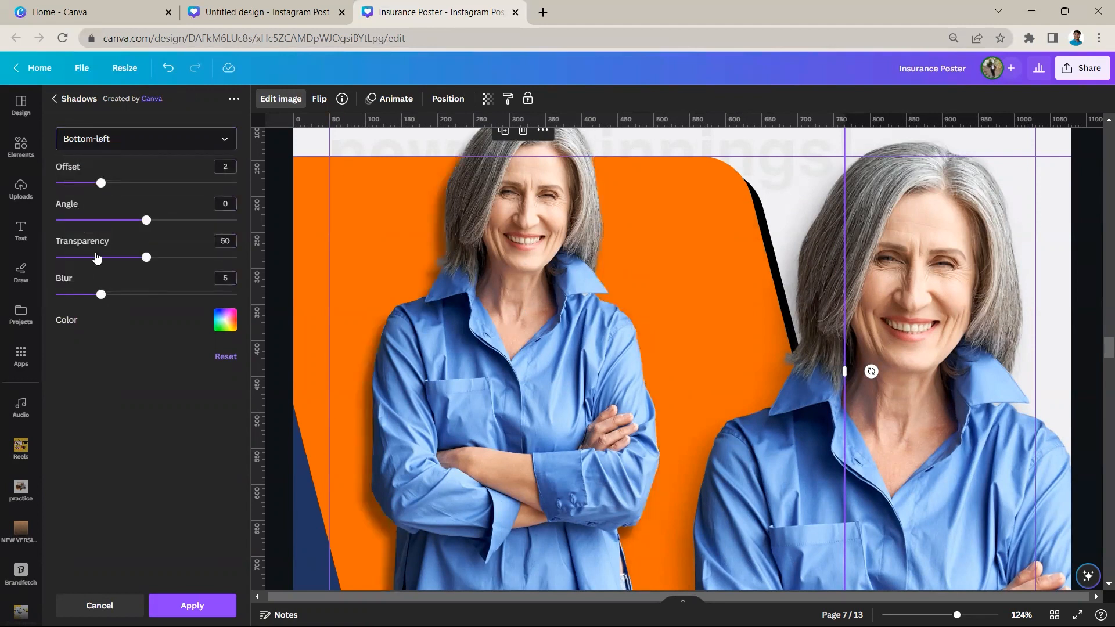
Set the drop shadow's offset to 2, transparency to 47 and blur to 11, and apply the effect
{"action": "left_click_drag", "start_coordinate": [100, 185], "coordinate": [79, 183]}
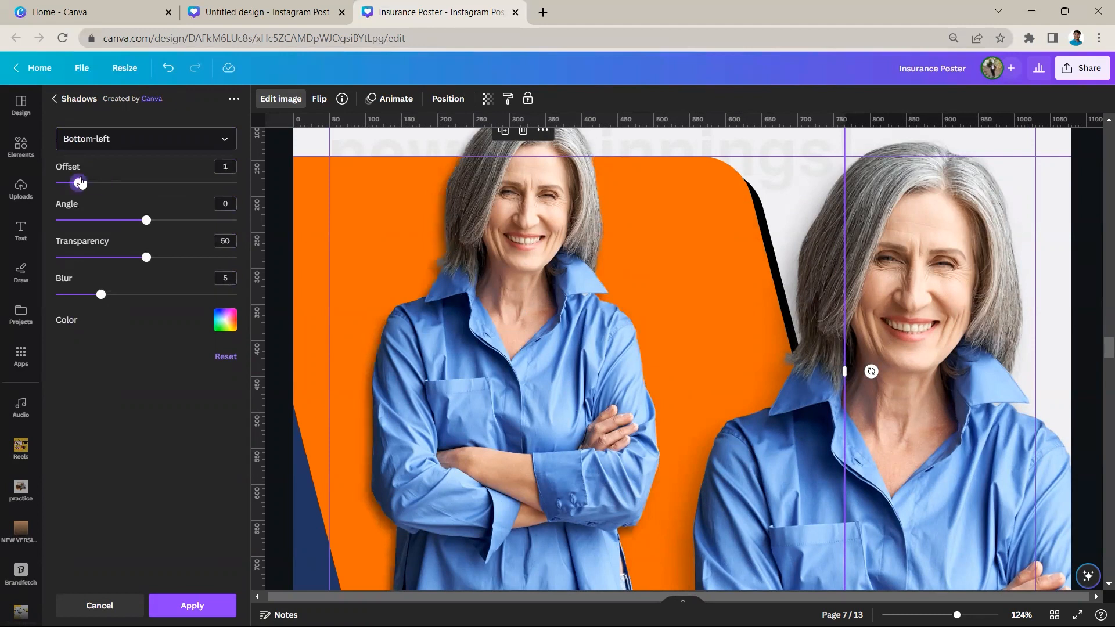
{"action": "left_click_drag", "start_coordinate": [146, 257], "coordinate": [232, 257]}
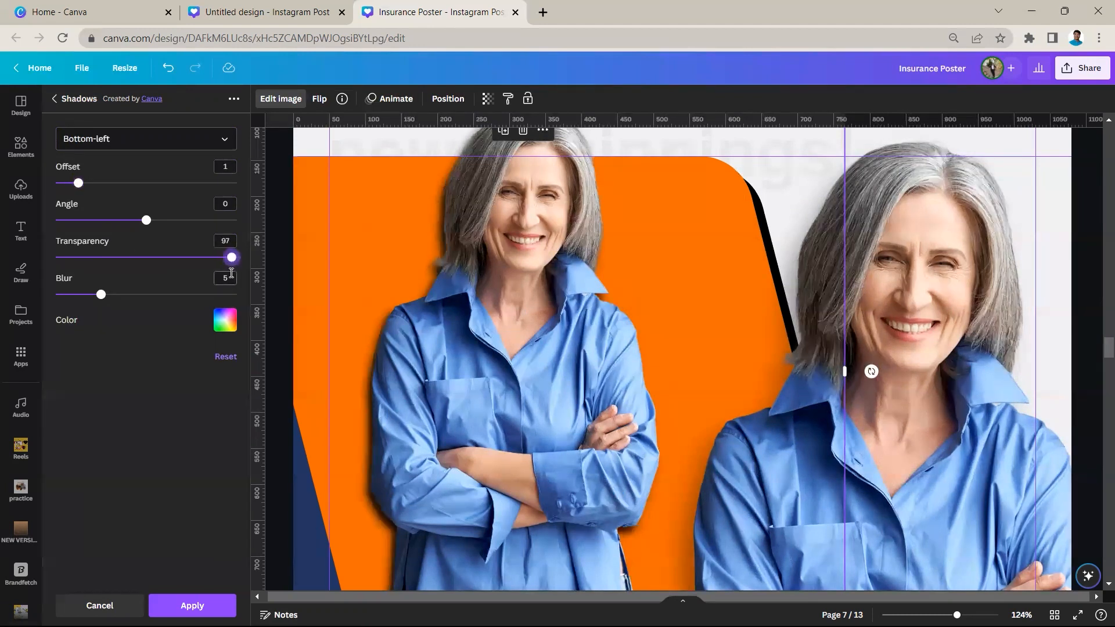
{"action": "mouse_move", "coordinate": [103, 295]}
{"action": "left_mouse_down"}
{"action": "mouse_move", "coordinate": [201, 324]}
{"action": "mouse_move", "coordinate": [91, 294]}
{"action": "left_mouse_up"}
{"action": "left_click_drag", "start_coordinate": [231, 258], "coordinate": [145, 254]}
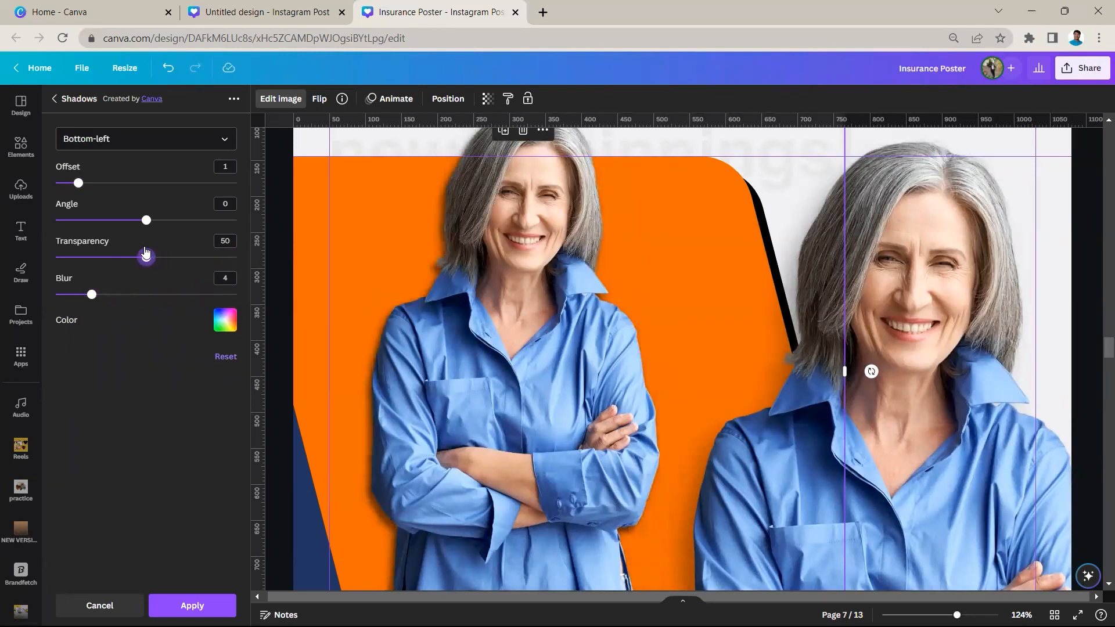
{"action": "left_click_drag", "start_coordinate": [91, 296], "coordinate": [74, 294]}
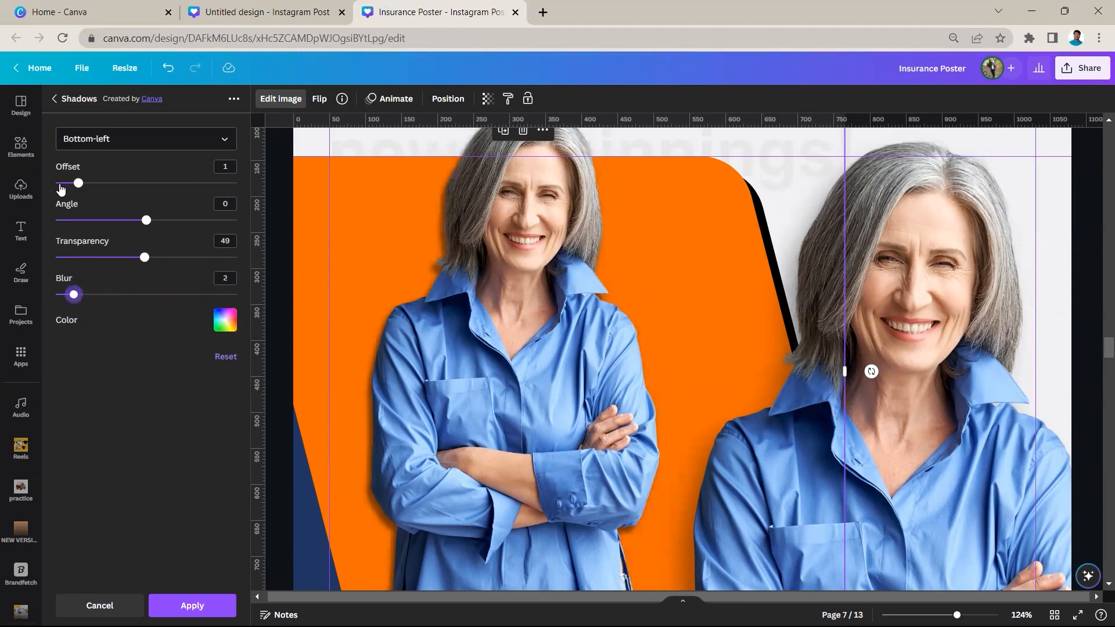
{"action": "left_click_drag", "start_coordinate": [77, 183], "coordinate": [99, 193]}
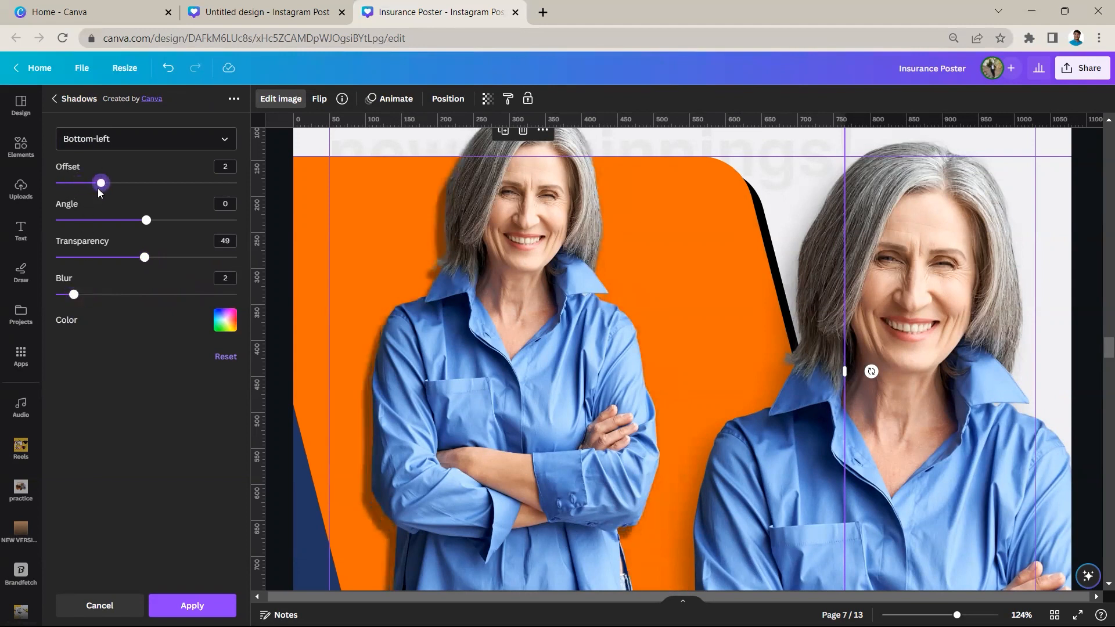
{"action": "mouse_move", "coordinate": [145, 257]}
{"action": "left_mouse_down"}
{"action": "mouse_move", "coordinate": [187, 263]}
{"action": "mouse_move", "coordinate": [141, 262]}
{"action": "left_mouse_up"}
{"action": "left_click_drag", "start_coordinate": [68, 293], "coordinate": [156, 294]}
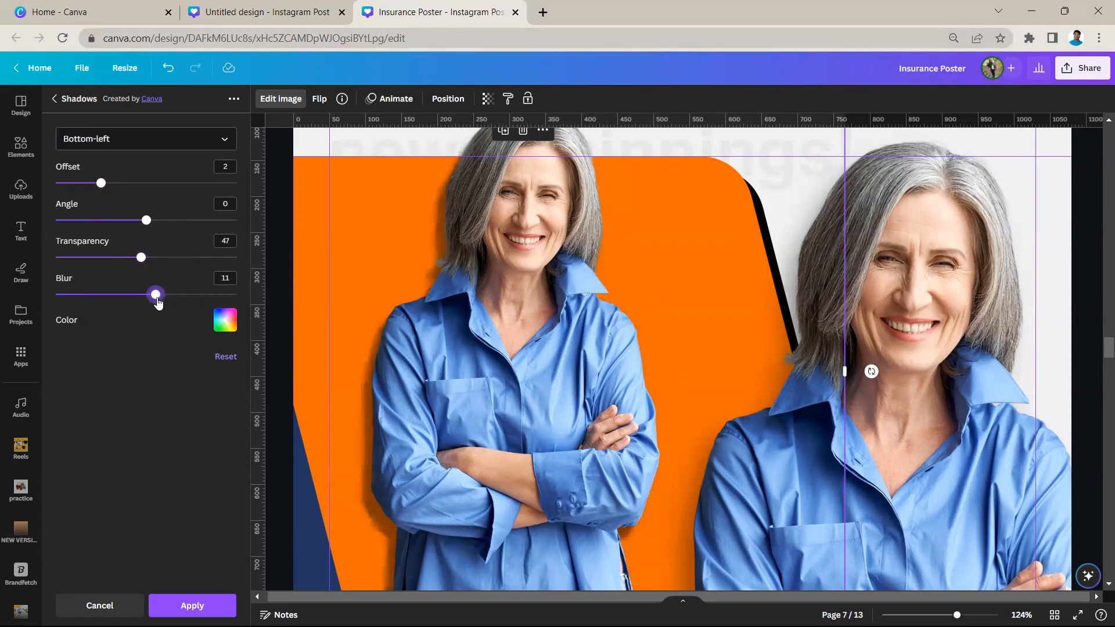
{"action": "left_click", "coordinate": [208, 597]}
{"action": "scroll", "coordinate": [292, 483], "scroll_direction": "down", "scroll_amount": 3}
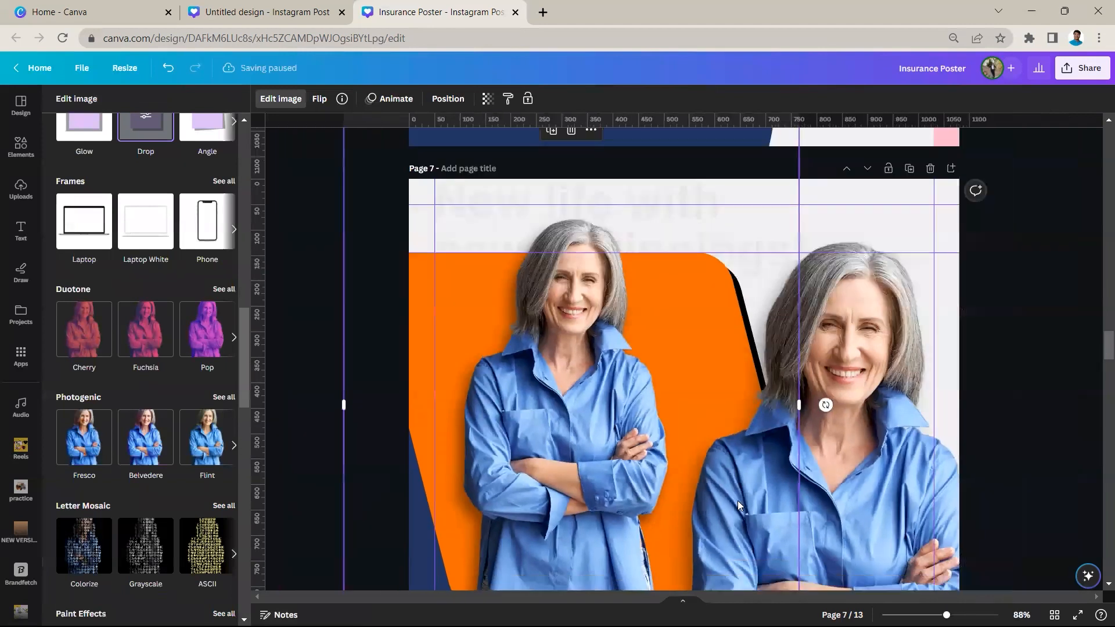
{"action": "scroll", "coordinate": [738, 501], "scroll_direction": "down", "scroll_amount": 2}
{"action": "scroll", "coordinate": [800, 451], "scroll_direction": "down", "scroll_amount": 5}
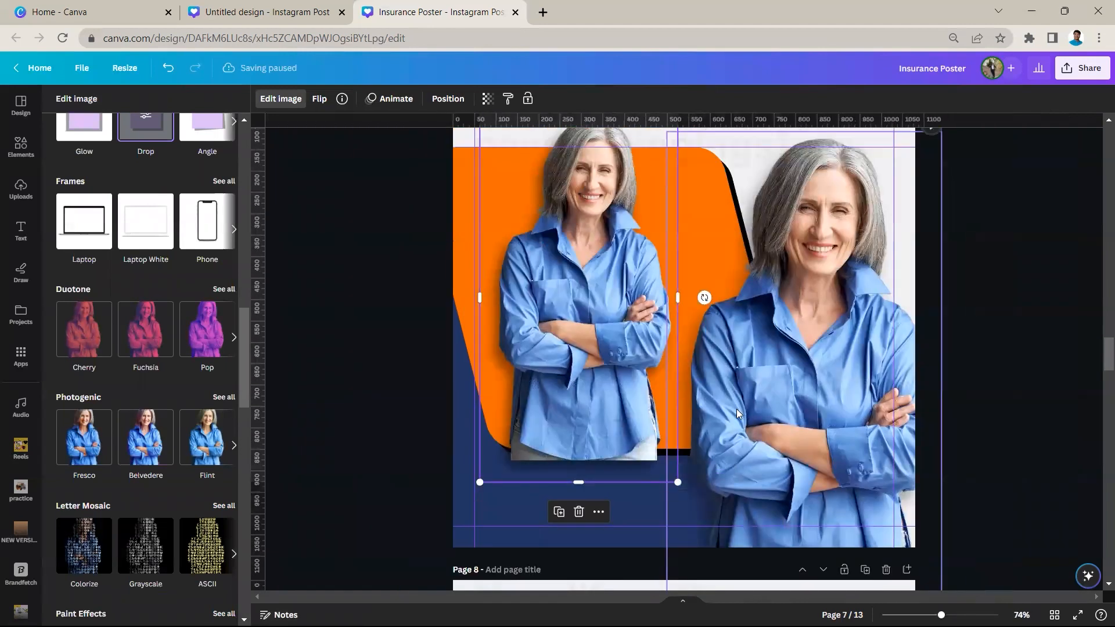
{"action": "scroll", "coordinate": [736, 414], "scroll_direction": "up", "scroll_amount": 3}
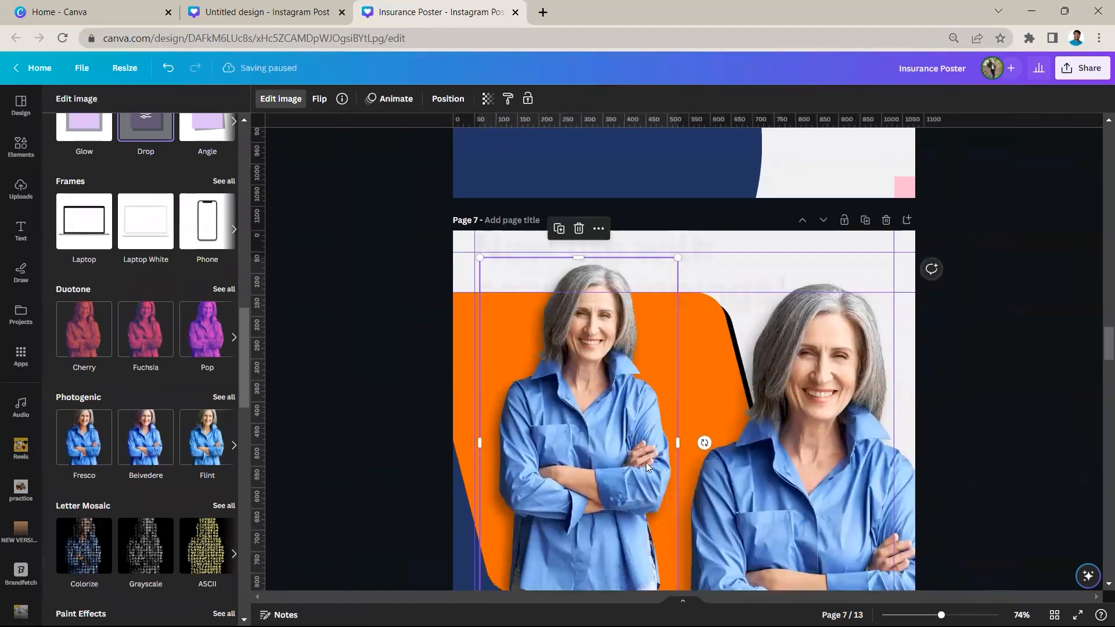
{"action": "scroll", "coordinate": [646, 462], "scroll_direction": "down", "scroll_amount": 2}
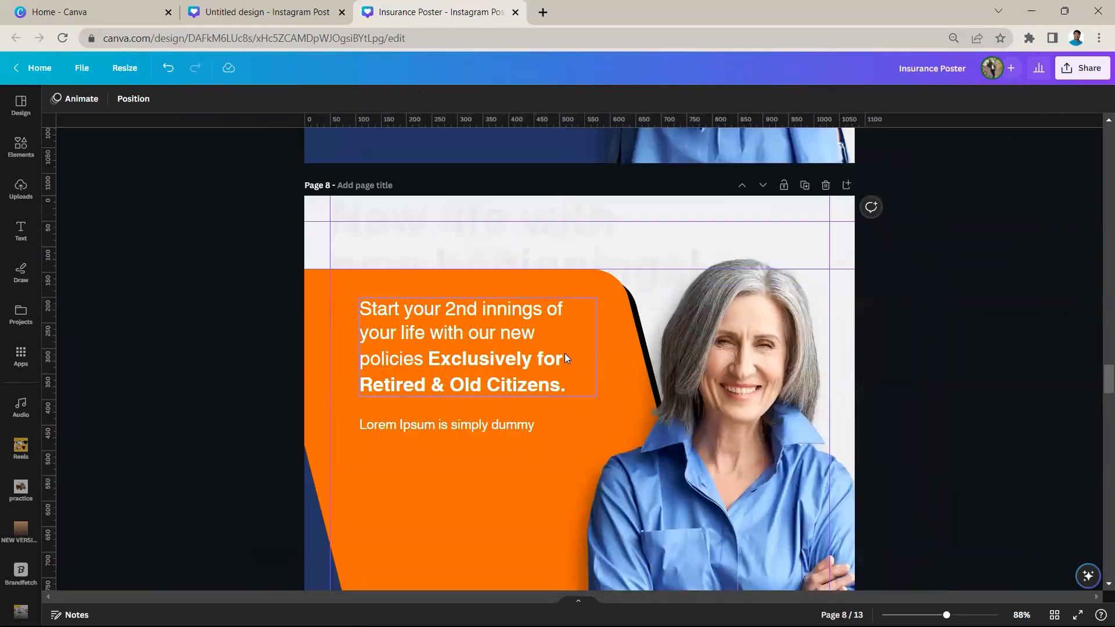
Examine the font, size and weight of the "Start your 2nd innings" paragraph on page 8, checking its bold wording against its regular wording
{"action": "left_click", "coordinate": [505, 334]}
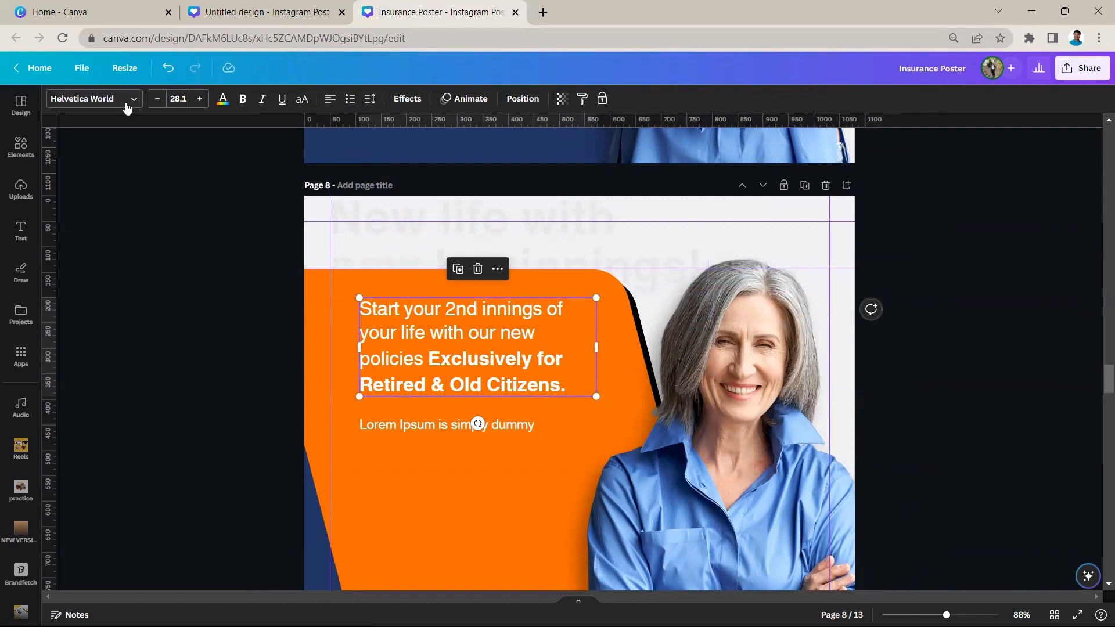
{"action": "left_click", "coordinate": [411, 350]}
{"action": "left_click", "coordinate": [428, 356]}
{"action": "left_click_drag", "start_coordinate": [428, 356], "coordinate": [560, 386]}
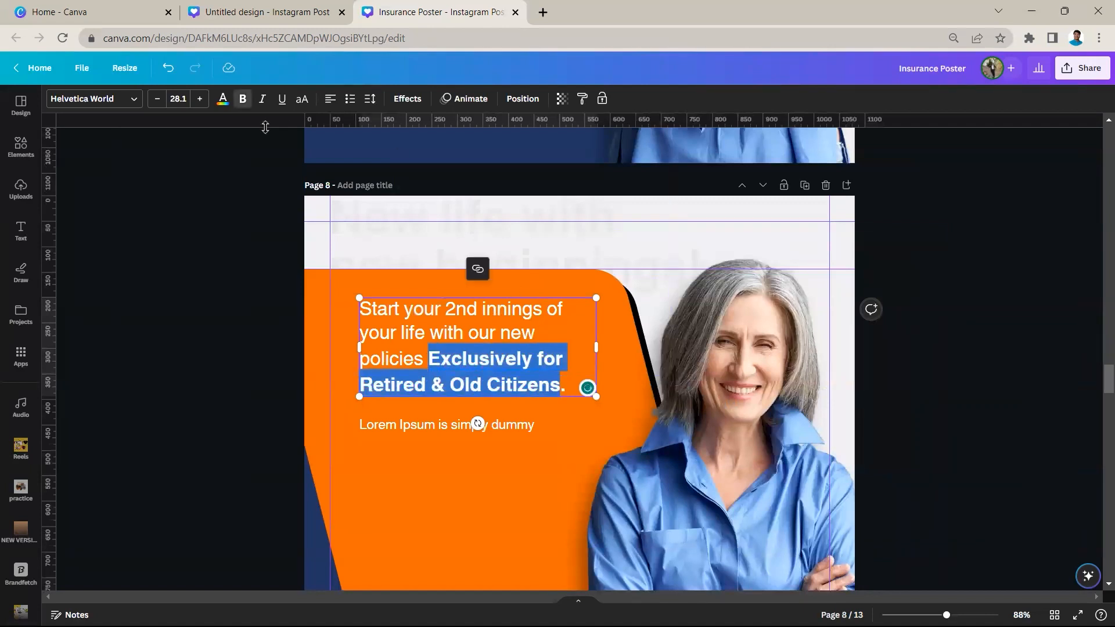
{"action": "left_click", "coordinate": [196, 248]}
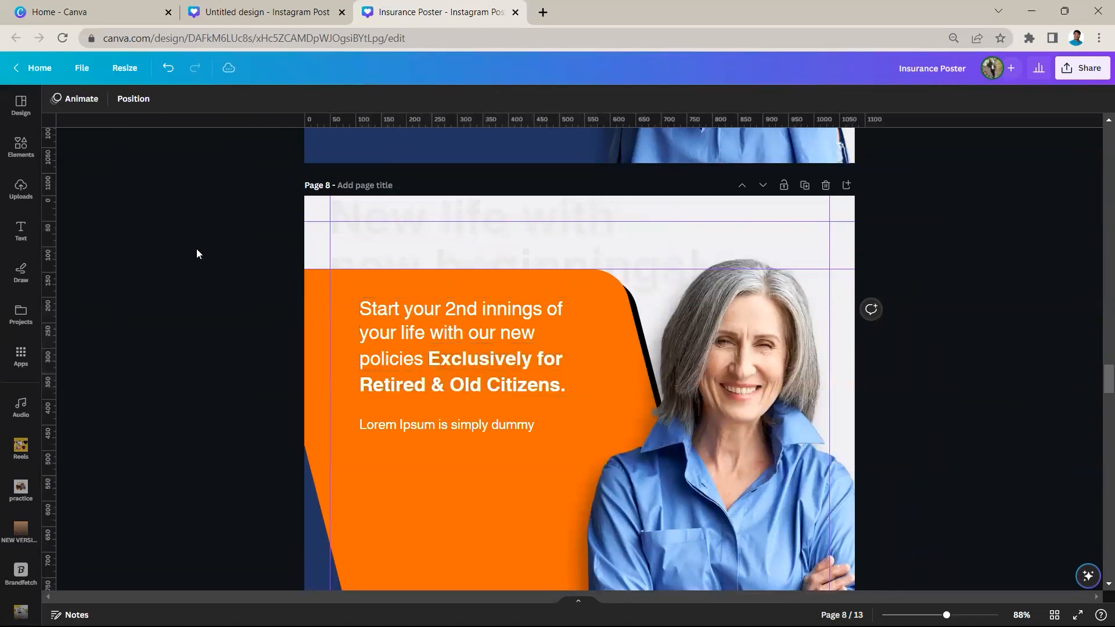
{"action": "left_click", "coordinate": [392, 332]}
{"action": "left_click", "coordinate": [393, 333]}
{"action": "left_click_drag", "start_coordinate": [425, 332], "coordinate": [376, 329]}
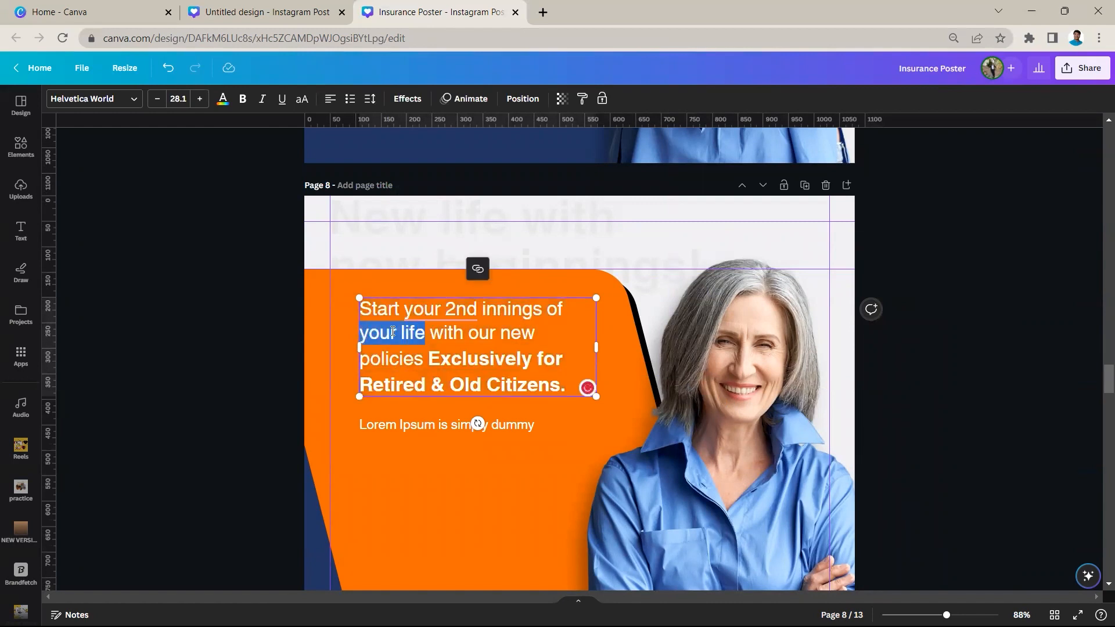
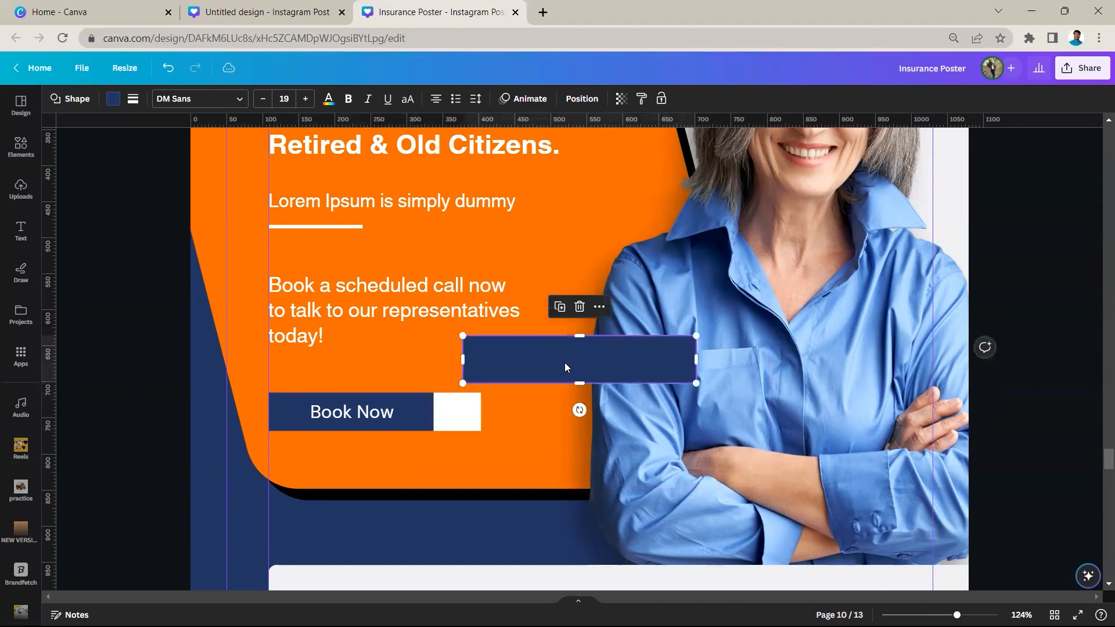
Label the navy rectangle on page 10 "book now", keeping its navy fill and setting the text colour to off-white
{"action": "type", "text": "book now"}
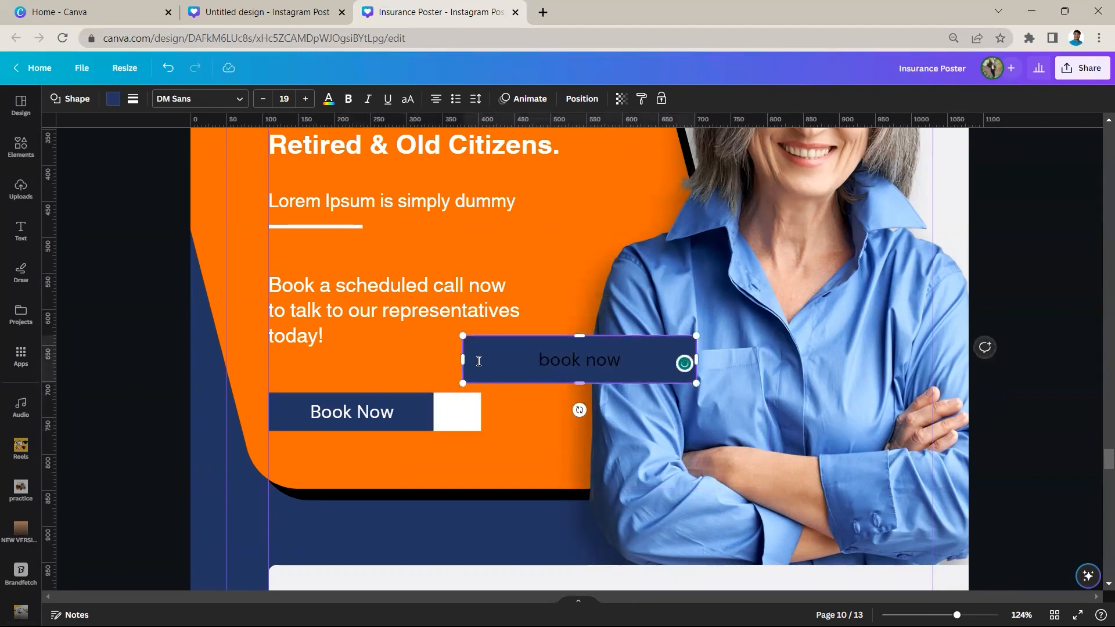
{"action": "left_click", "coordinate": [363, 425]}
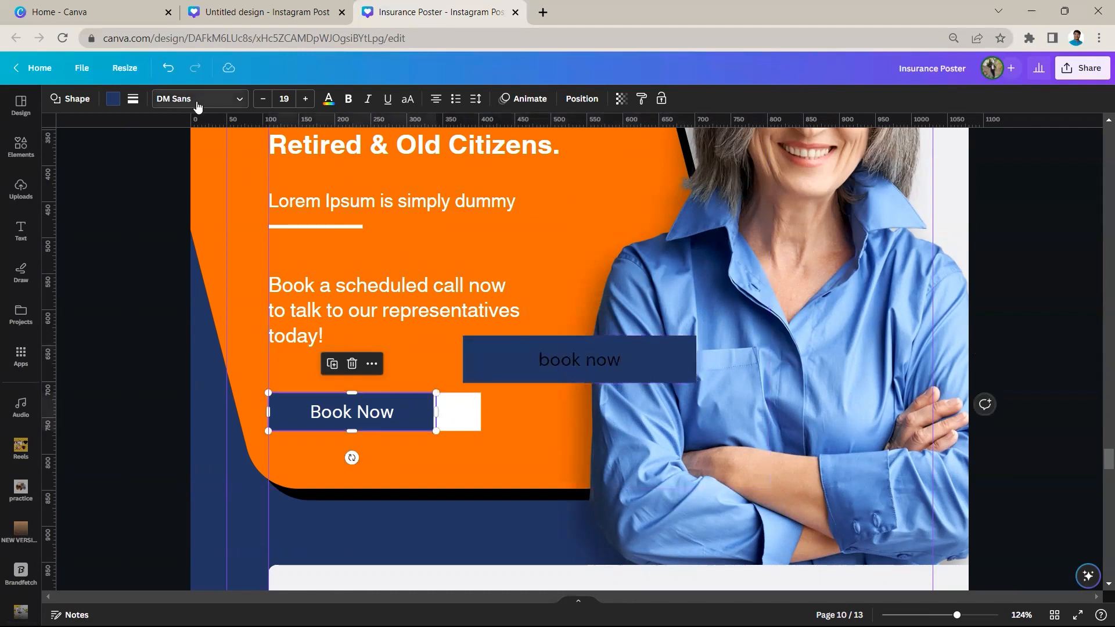
{"action": "left_click", "coordinate": [570, 348]}
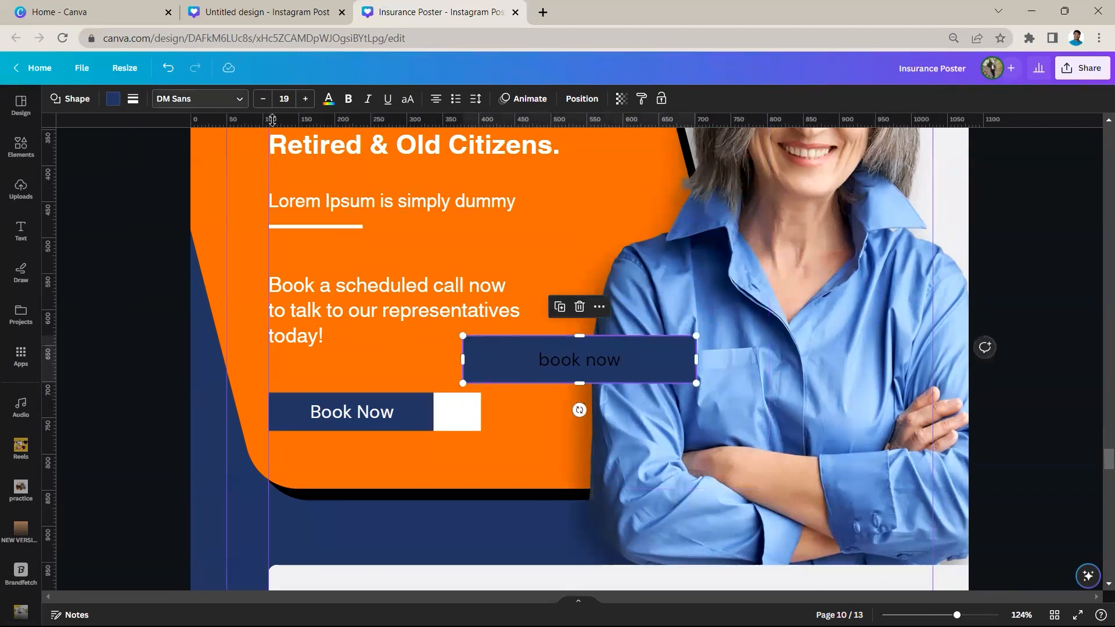
{"action": "left_click", "coordinate": [122, 100]}
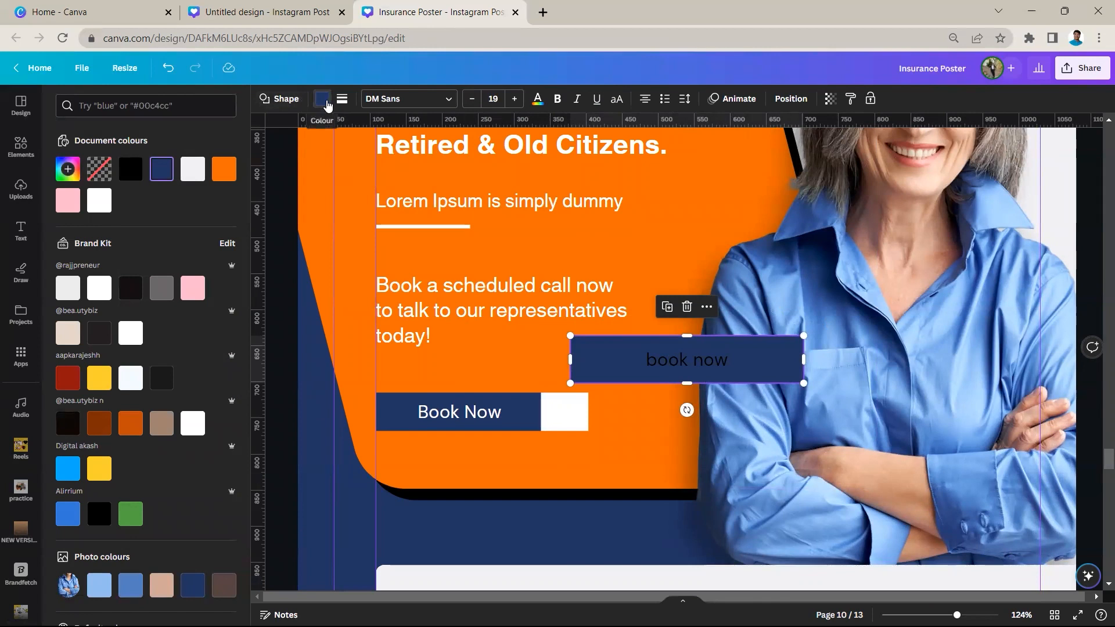
{"action": "left_click", "coordinate": [193, 174]}
{"action": "left_click", "coordinate": [161, 169]}
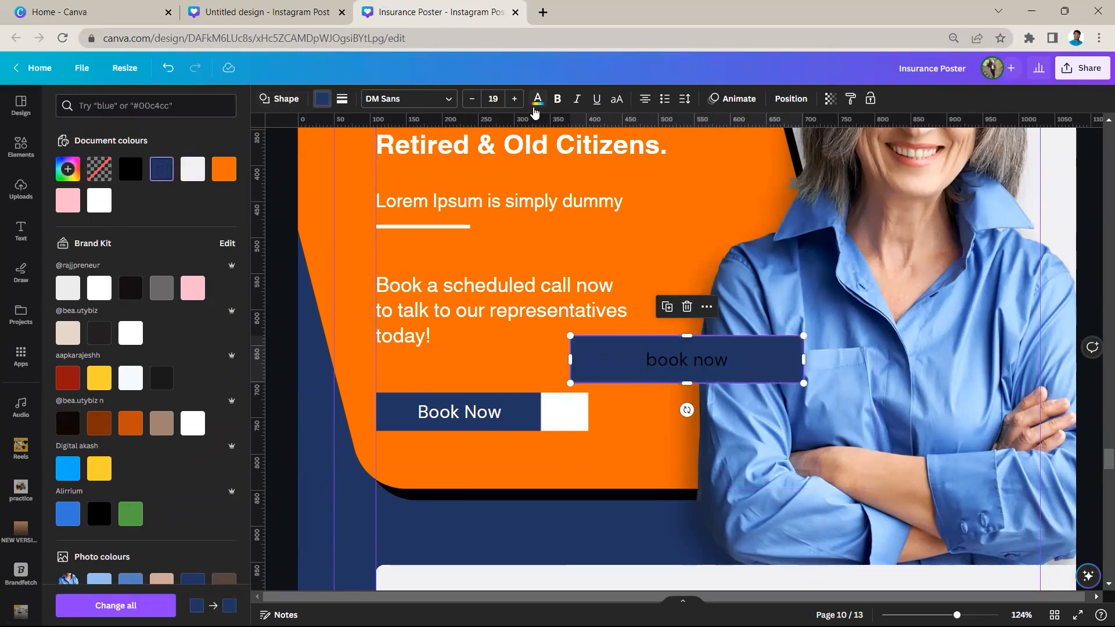
{"action": "left_click", "coordinate": [535, 108]}
{"action": "left_click", "coordinate": [161, 170]}
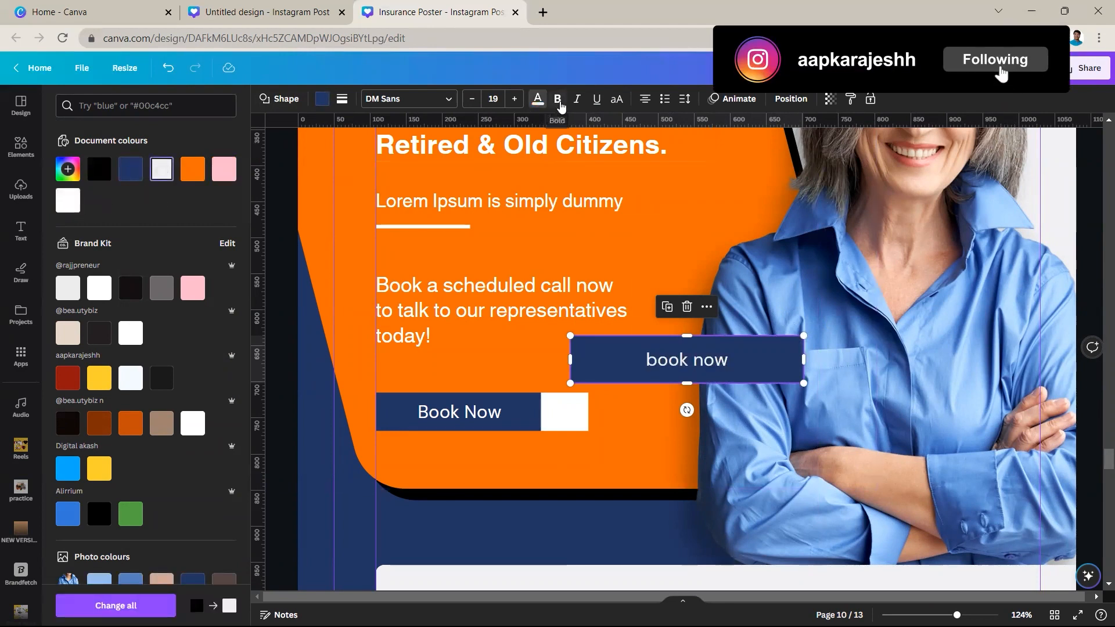
Make the rectangle's label bold and uppercase, and shrink the rectangle to fit closely around the text
{"action": "left_click", "coordinate": [557, 99]}
{"action": "left_click", "coordinate": [617, 99]}
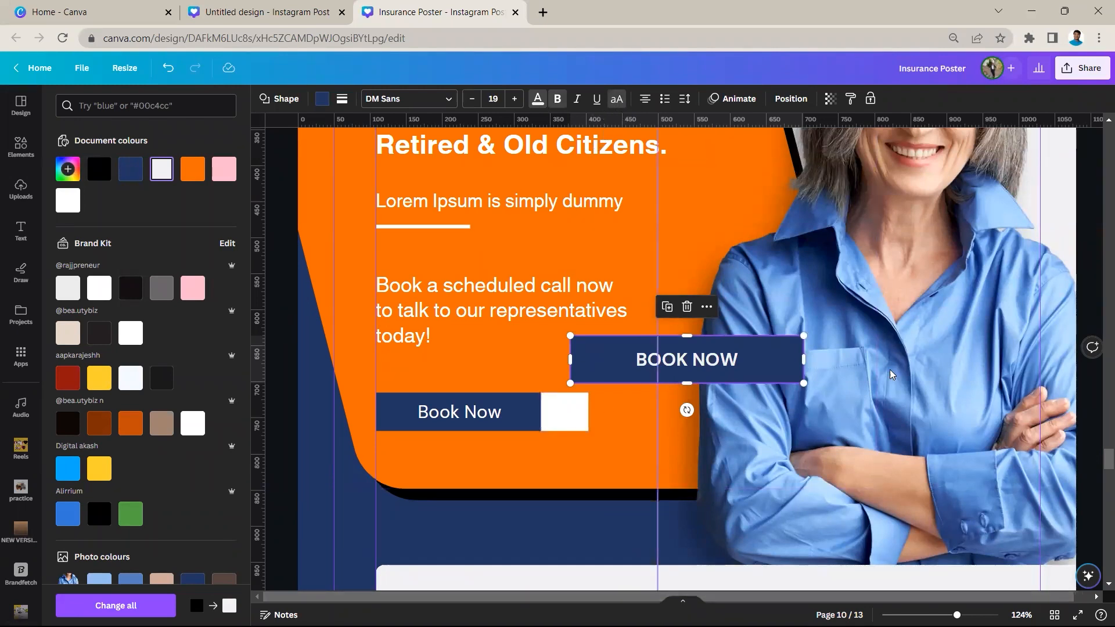
{"action": "scroll", "coordinate": [893, 374], "scroll_direction": "down", "scroll_amount": 1}
{"action": "scroll", "coordinate": [687, 404], "scroll_direction": "up", "scroll_amount": 3}
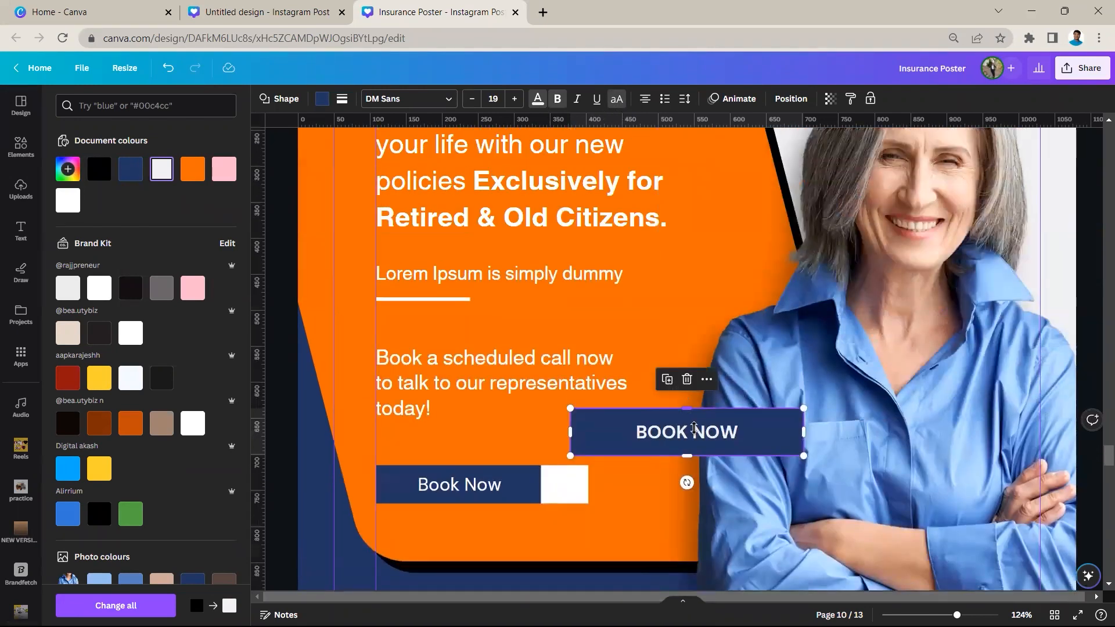
{"action": "left_click_drag", "start_coordinate": [804, 408], "coordinate": [715, 427]}
{"action": "left_click", "coordinate": [255, 356]}
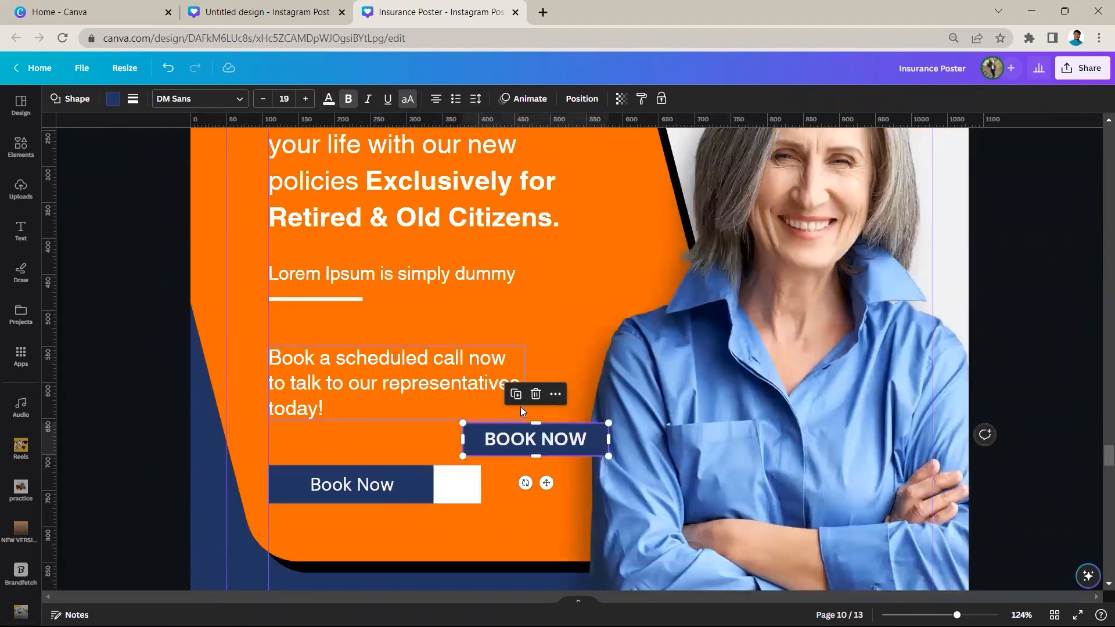
Delete the extra BOOK NOW rectangle from page 10, leaving the original Book Now button and white square in place
{"action": "left_click", "coordinate": [535, 394]}
{"action": "left_click", "coordinate": [463, 481]}
{"action": "left_click_drag", "start_coordinate": [464, 480], "coordinate": [473, 486]}
{"action": "key", "text": "ctrl+z"}
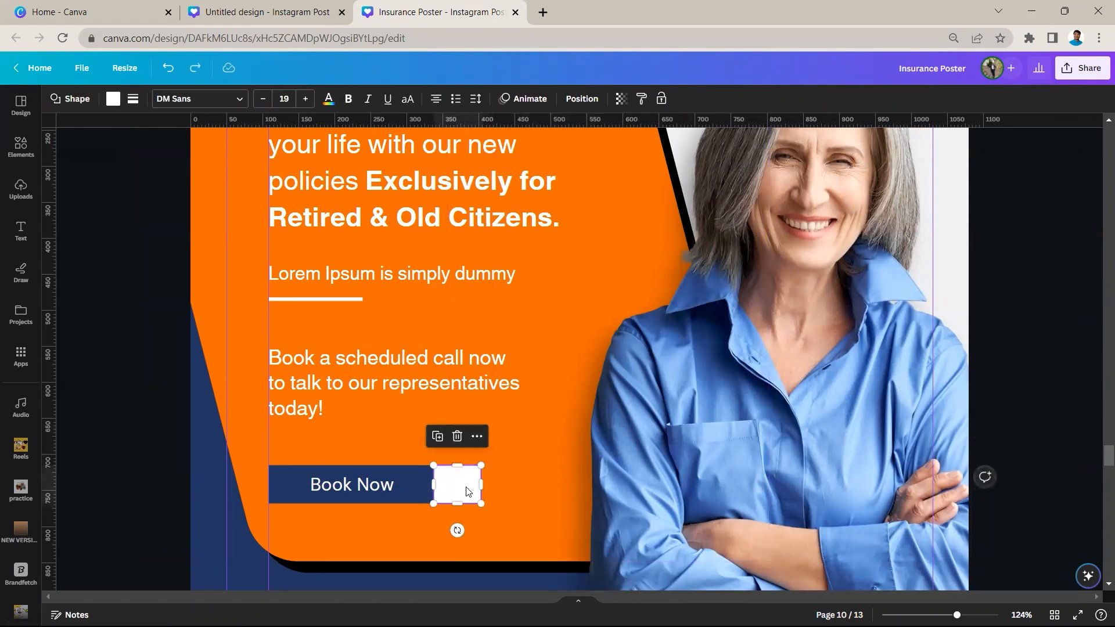
{"action": "key", "text": "ctrl+z"}
{"action": "left_click", "coordinate": [538, 440]}
{"action": "key", "text": "Delete"}
Examine the off-white strip near the bottom of page 10, including its extent, corner rounding and the blue shape behind it
{"action": "scroll", "coordinate": [544, 400], "scroll_direction": "down", "scroll_amount": 4}
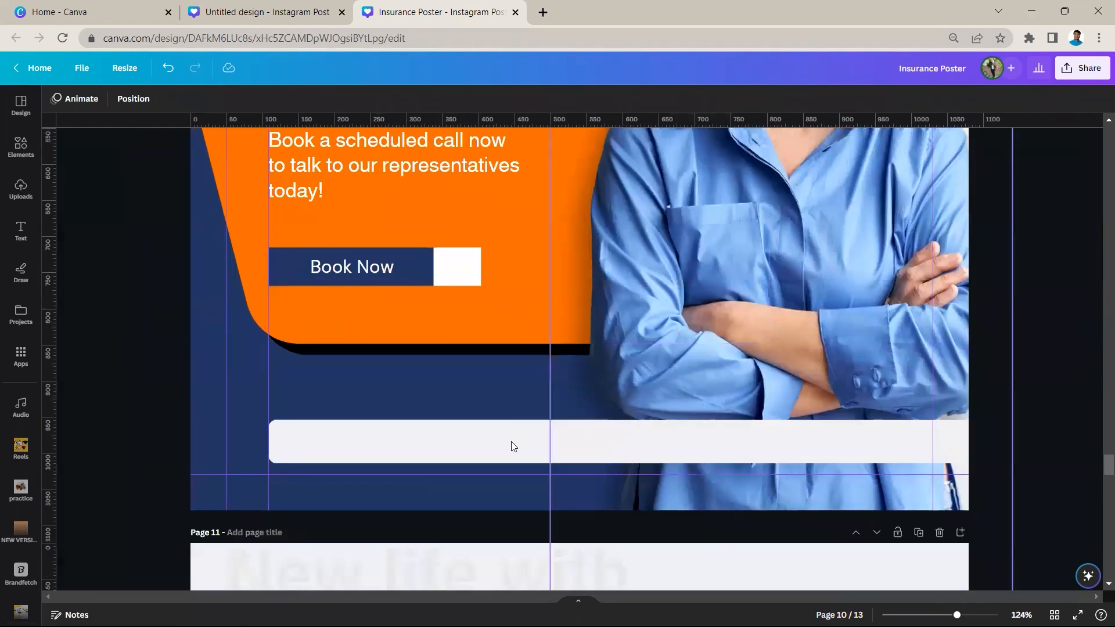
{"action": "left_click", "coordinate": [513, 446]}
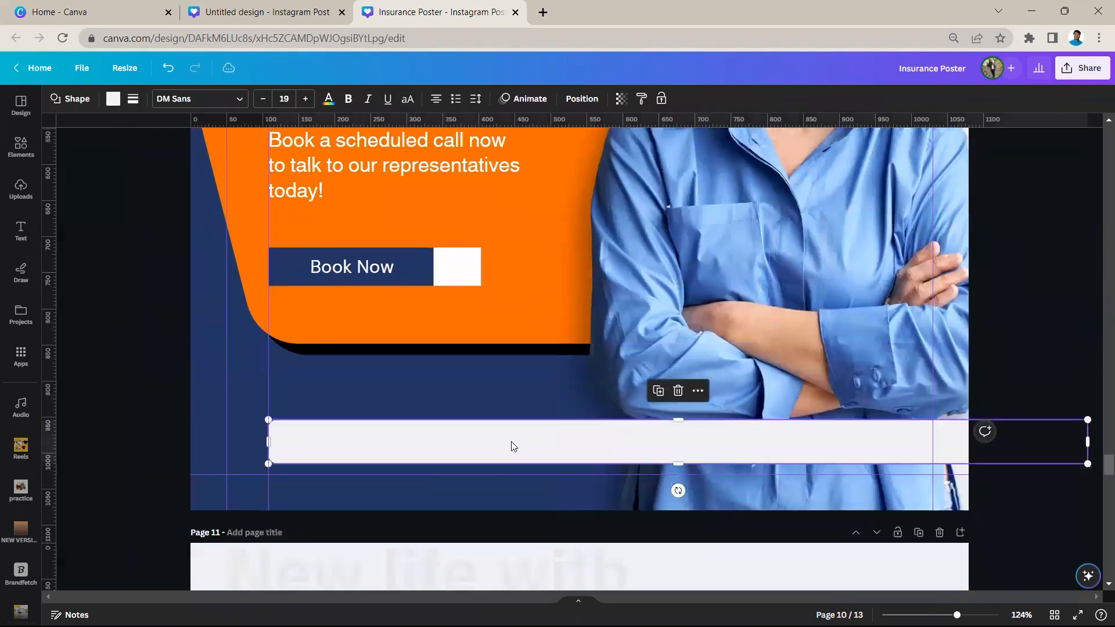
{"action": "left_click", "coordinate": [252, 410]}
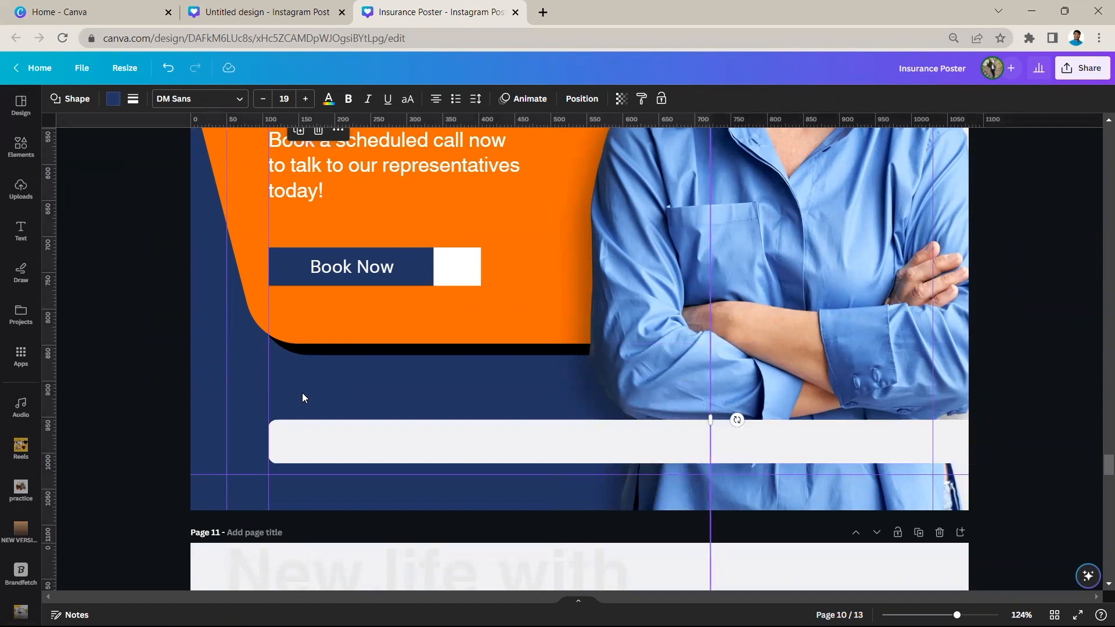
{"action": "scroll", "coordinate": [302, 393], "scroll_direction": "down", "scroll_amount": 2}
{"action": "scroll", "coordinate": [305, 398], "scroll_direction": "down", "scroll_amount": 3}
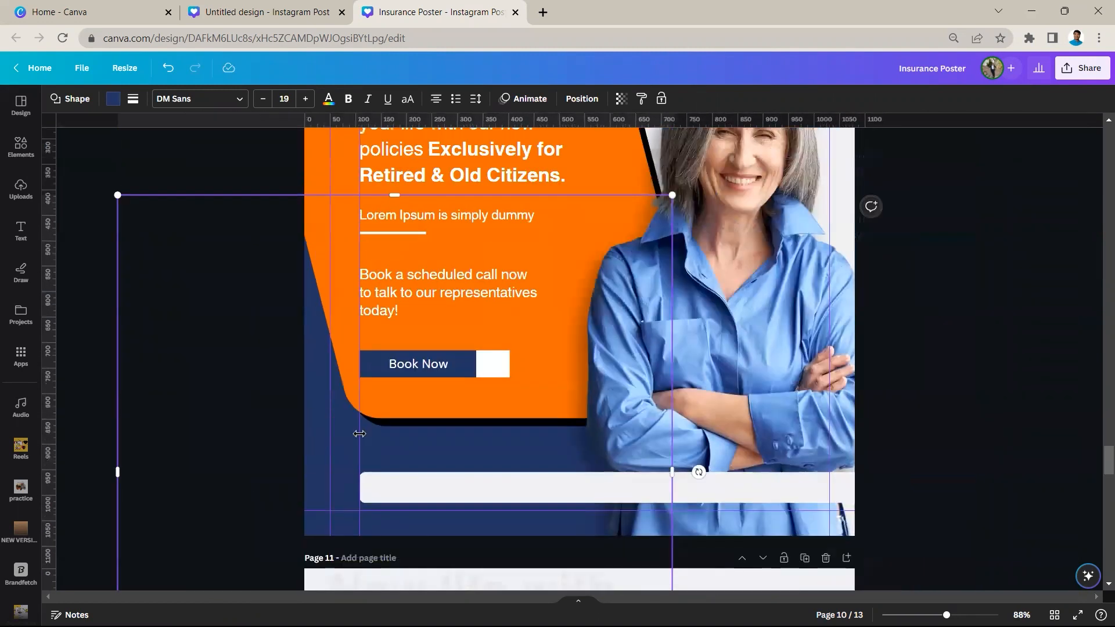
{"action": "scroll", "coordinate": [359, 434], "scroll_direction": "up", "scroll_amount": 2}
{"action": "scroll", "coordinate": [380, 534], "scroll_direction": "down", "scroll_amount": 2}
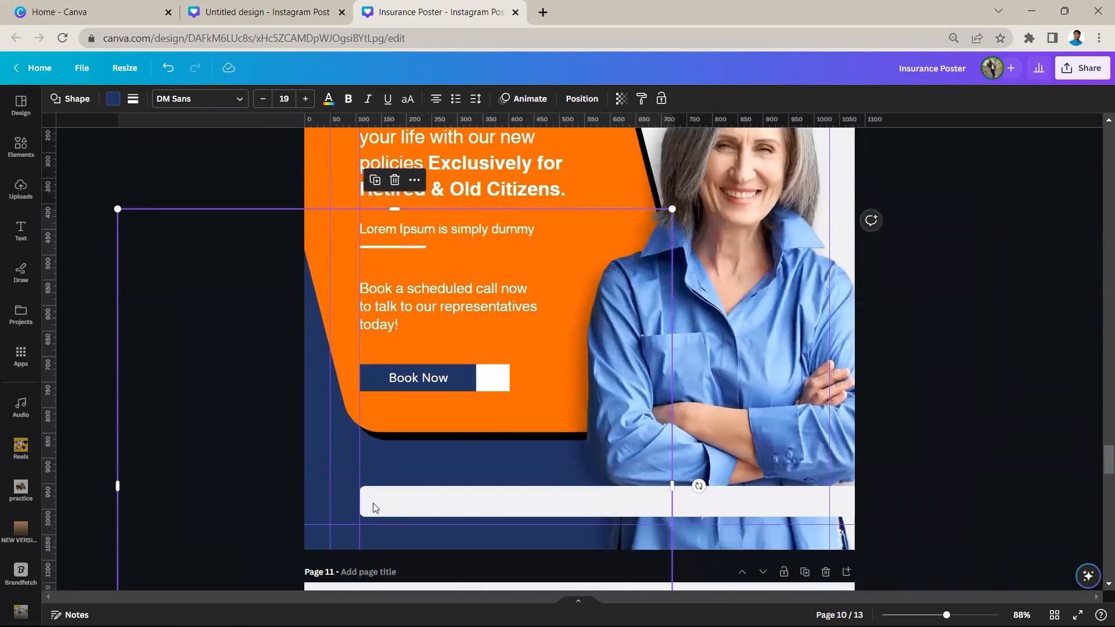
{"action": "left_click", "coordinate": [374, 509]}
{"action": "left_click", "coordinate": [133, 99]}
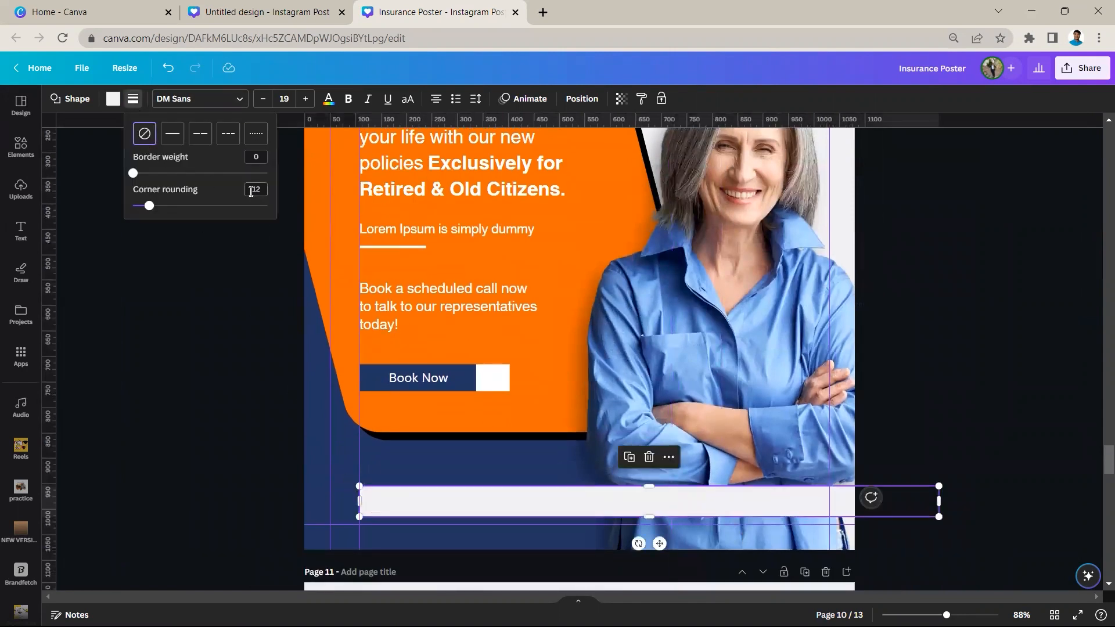
{"action": "left_click", "coordinate": [202, 261]}
{"action": "scroll", "coordinate": [325, 394], "scroll_direction": "down", "scroll_amount": 2}
{"action": "left_click", "coordinate": [326, 395]}
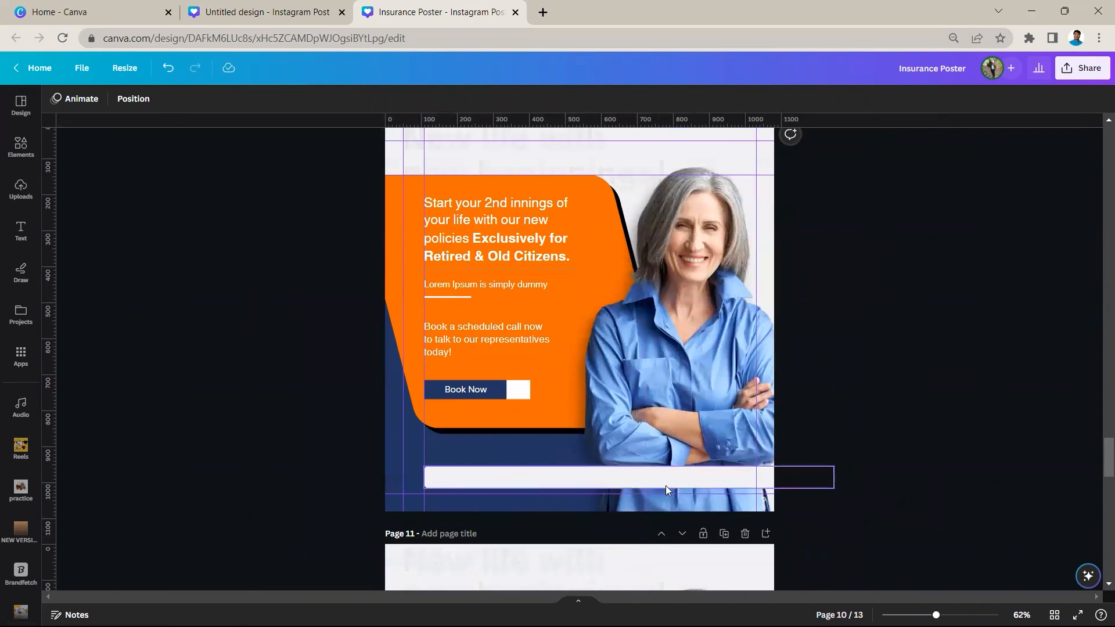
Examine the double-arrow icon and white square beside the Book Now button on page 11
{"action": "scroll", "coordinate": [666, 486], "scroll_direction": "down", "scroll_amount": 2}
{"action": "scroll", "coordinate": [540, 538], "scroll_direction": "down", "scroll_amount": 3}
{"action": "left_click", "coordinate": [522, 525]}
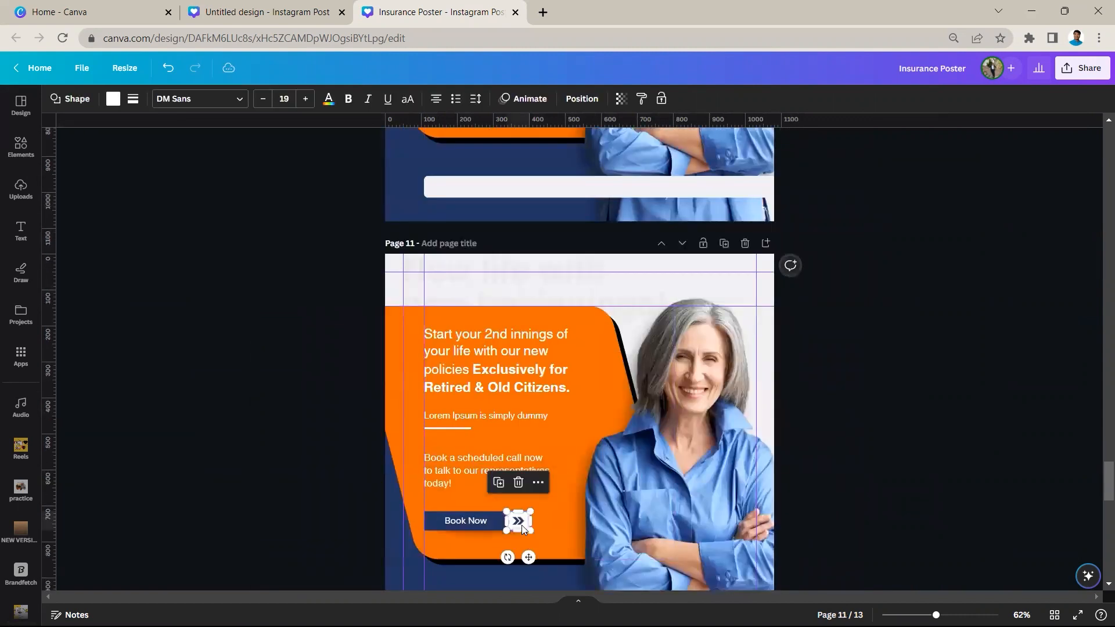
{"action": "scroll", "coordinate": [522, 525], "scroll_direction": "up", "scroll_amount": 2}
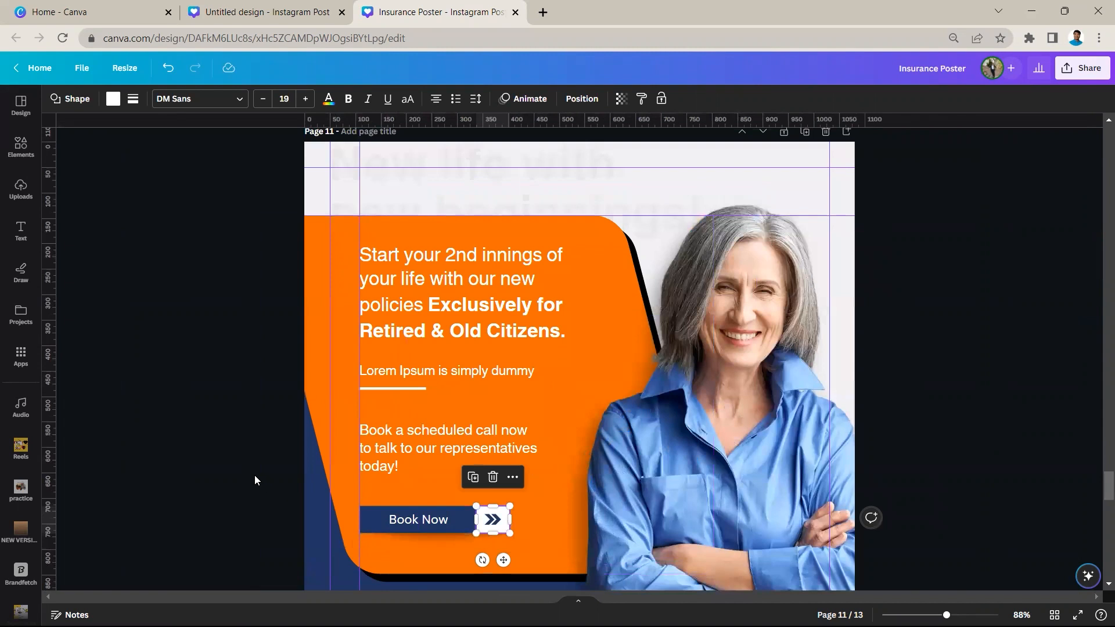
{"action": "left_click", "coordinate": [255, 475]}
{"action": "scroll", "coordinate": [487, 518], "scroll_direction": "up", "scroll_amount": 1}
{"action": "scroll", "coordinate": [479, 515], "scroll_direction": "up", "scroll_amount": 1}
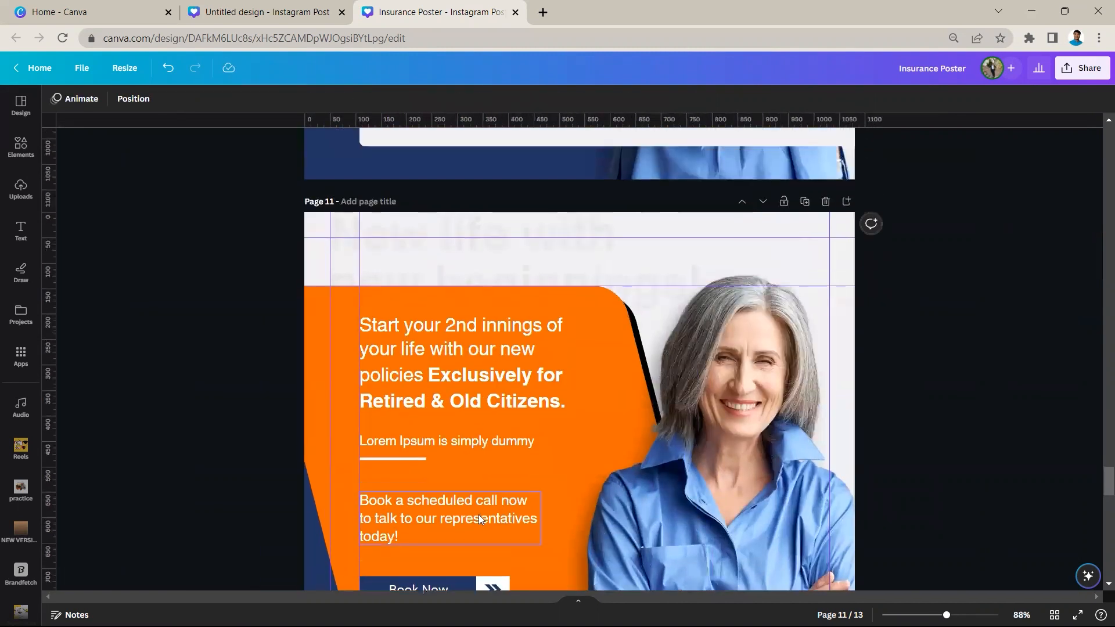
{"action": "scroll", "coordinate": [477, 516], "scroll_direction": "down", "scroll_amount": 1}
{"action": "scroll", "coordinate": [448, 516], "scroll_direction": "down", "scroll_amount": 2}
{"action": "scroll", "coordinate": [440, 366], "scroll_direction": "up", "scroll_amount": 2}
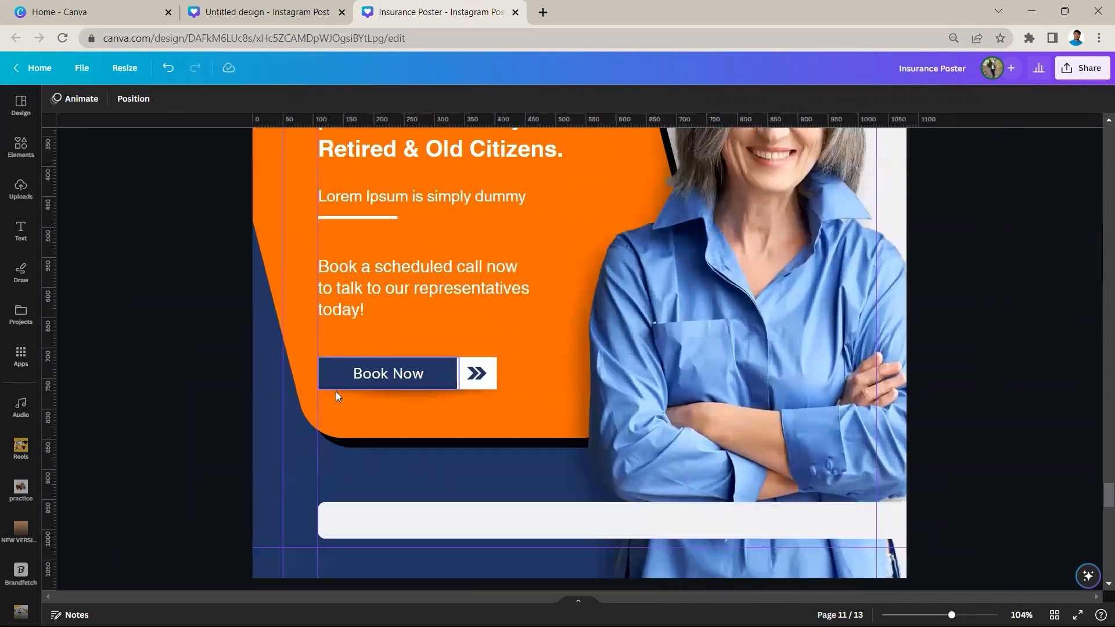
Move the shadow image away from the Book Now button on page 11, undo the move, and check its layer order
{"action": "left_click", "coordinate": [367, 407]}
{"action": "left_click_drag", "start_coordinate": [368, 401], "coordinate": [386, 434]}
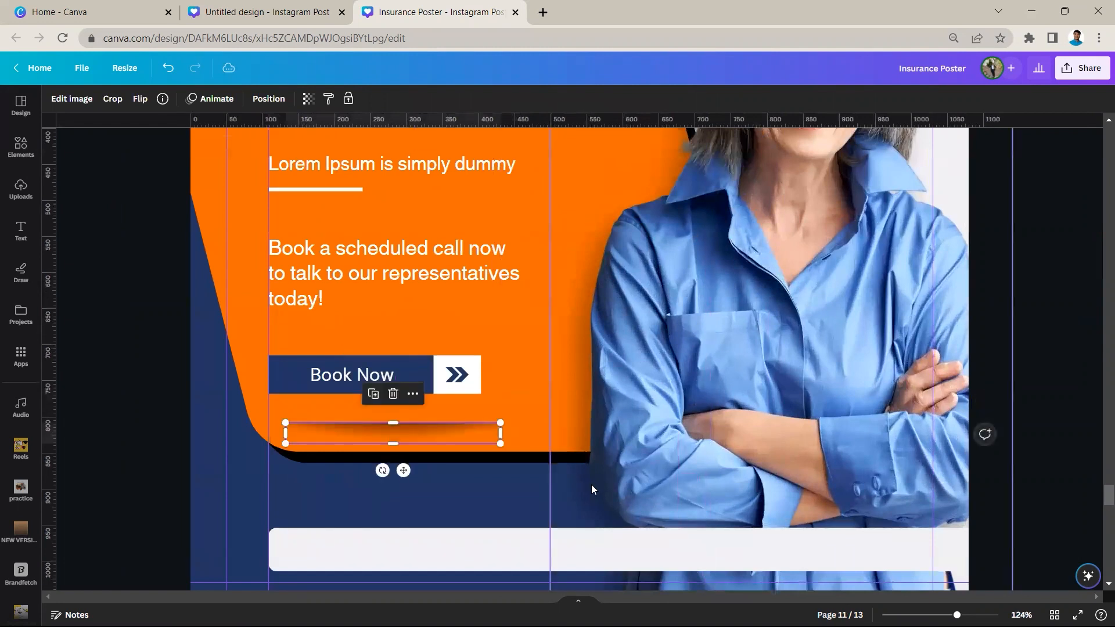
{"action": "key", "text": "ctrl+z"}
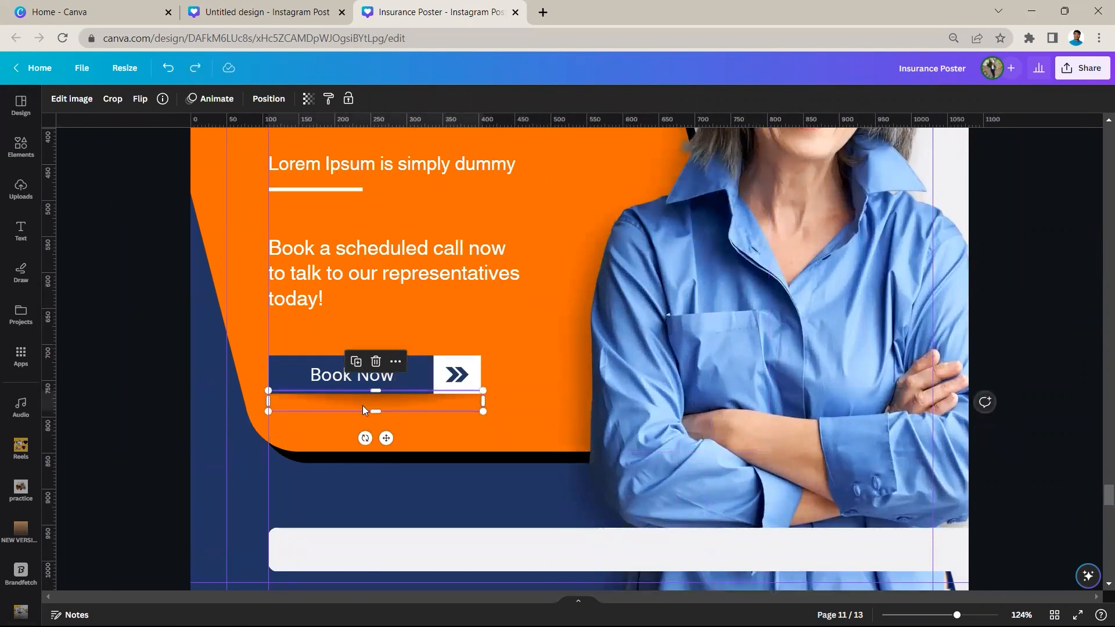
{"action": "left_click", "coordinate": [278, 100]}
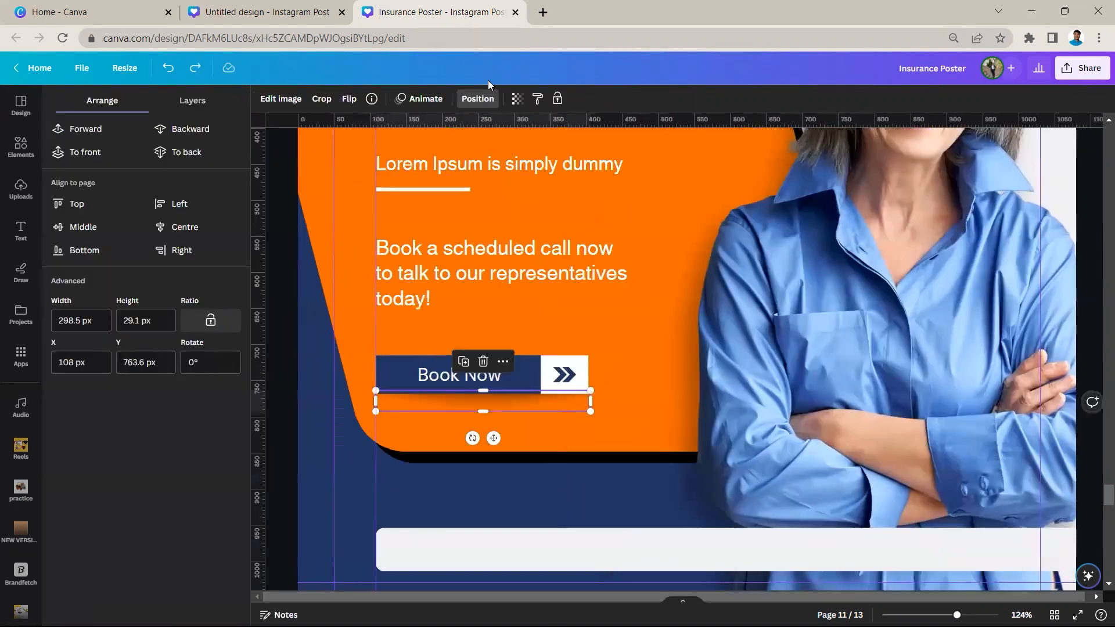
{"action": "left_click", "coordinate": [192, 101]}
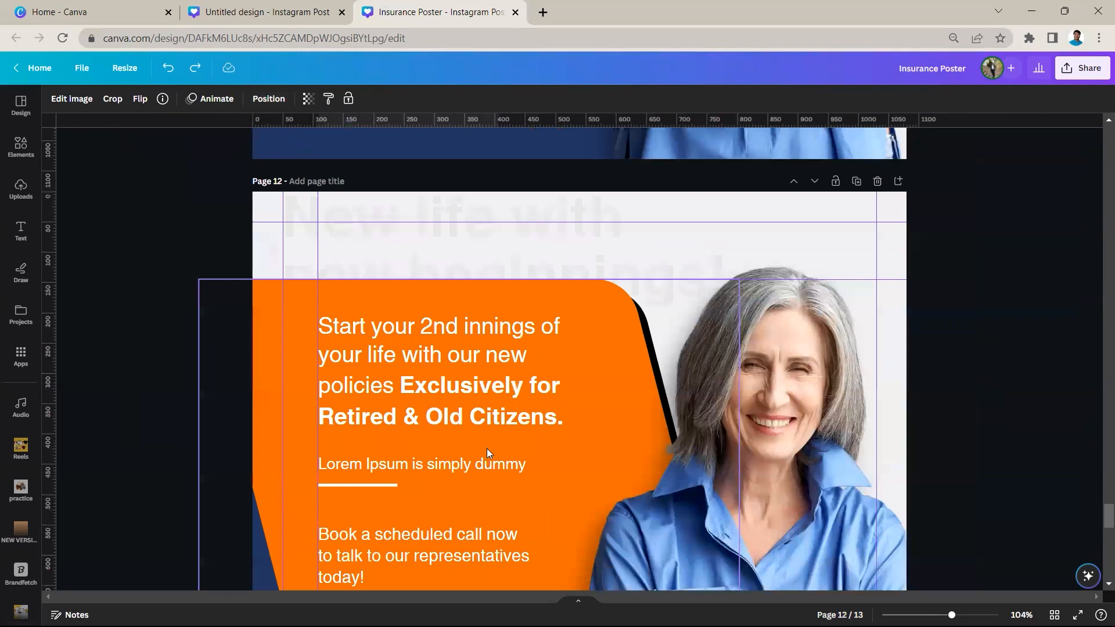
Examine the contact strip on page 12, checking its envelope icon, e-mail text formatting, background strip and the blue shape behind it
{"action": "scroll", "coordinate": [487, 449], "scroll_direction": "down", "scroll_amount": 5}
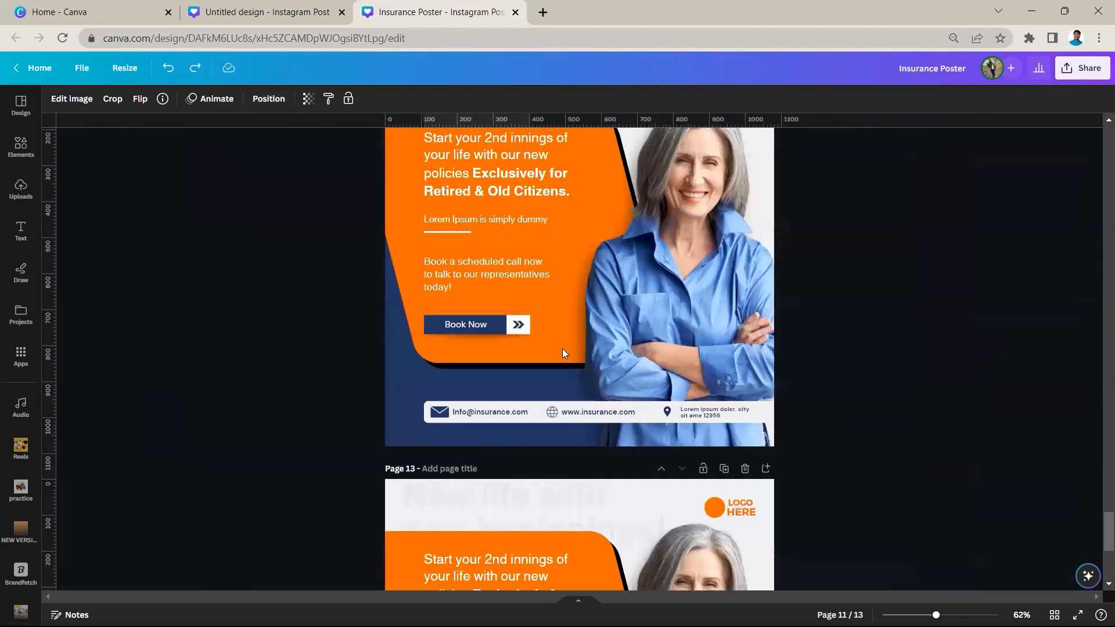
{"action": "scroll", "coordinate": [537, 365], "scroll_direction": "up", "scroll_amount": 2}
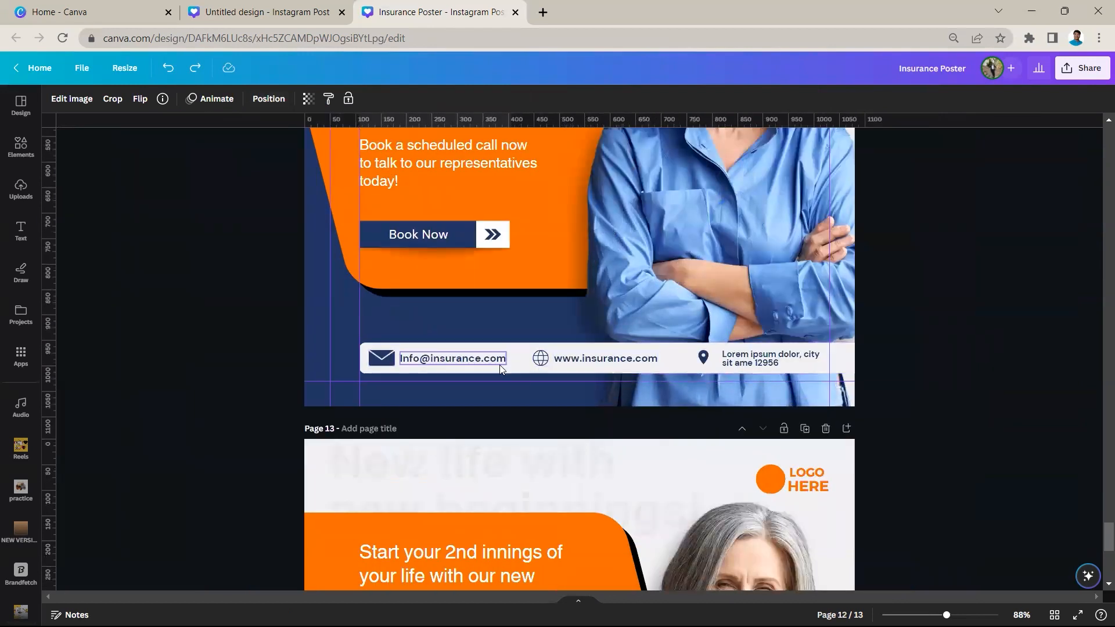
{"action": "left_click", "coordinate": [391, 361]}
{"action": "left_click", "coordinate": [439, 361]}
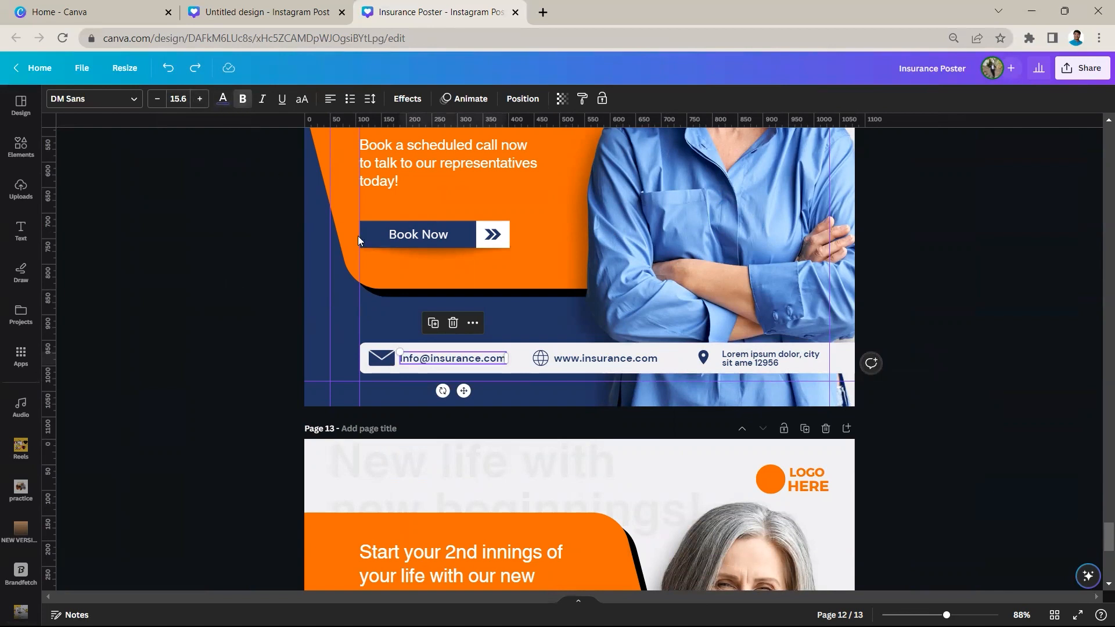
{"action": "left_click", "coordinate": [326, 288]}
{"action": "left_click", "coordinate": [303, 333]}
{"action": "left_click", "coordinate": [338, 358]}
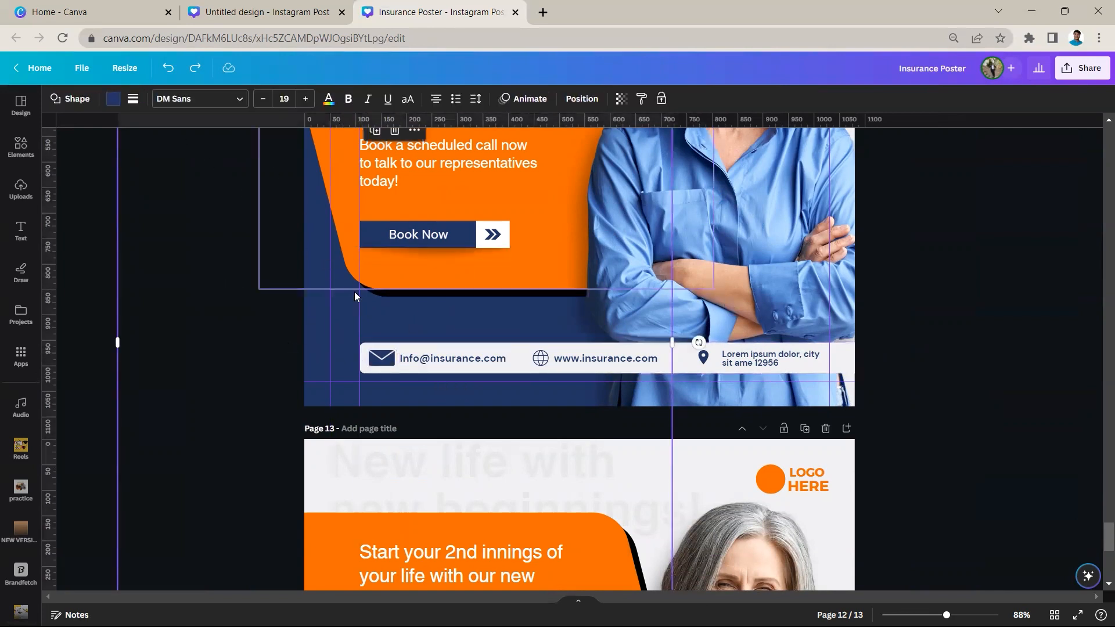
{"action": "scroll", "coordinate": [392, 259], "scroll_direction": "down", "scroll_amount": 3}
{"action": "scroll", "coordinate": [423, 265], "scroll_direction": "up", "scroll_amount": 3}
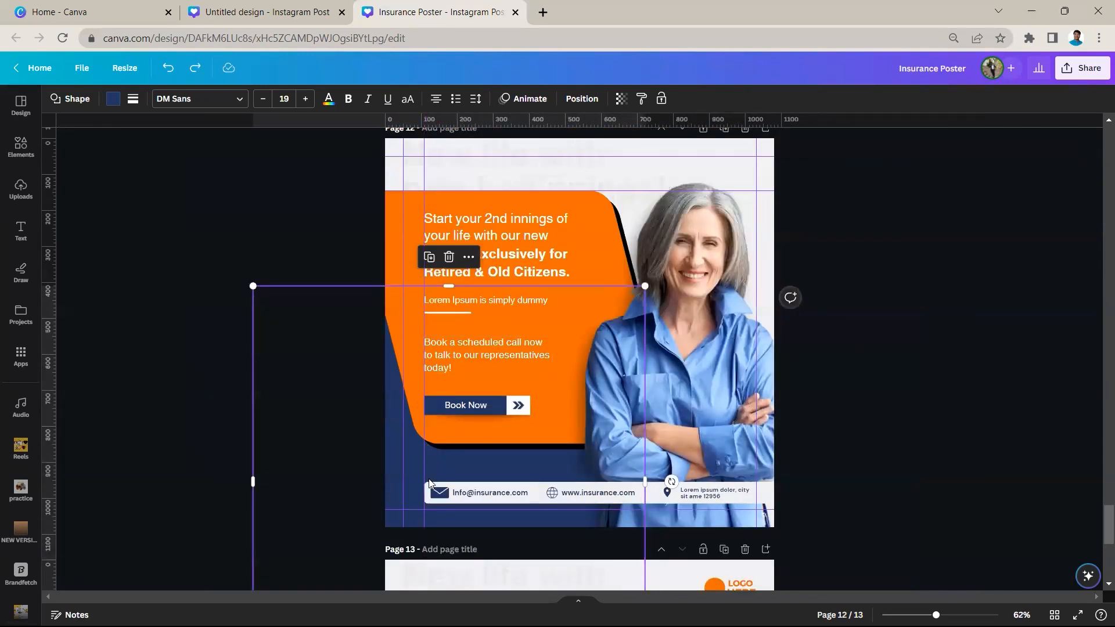
{"action": "left_click", "coordinate": [431, 492]}
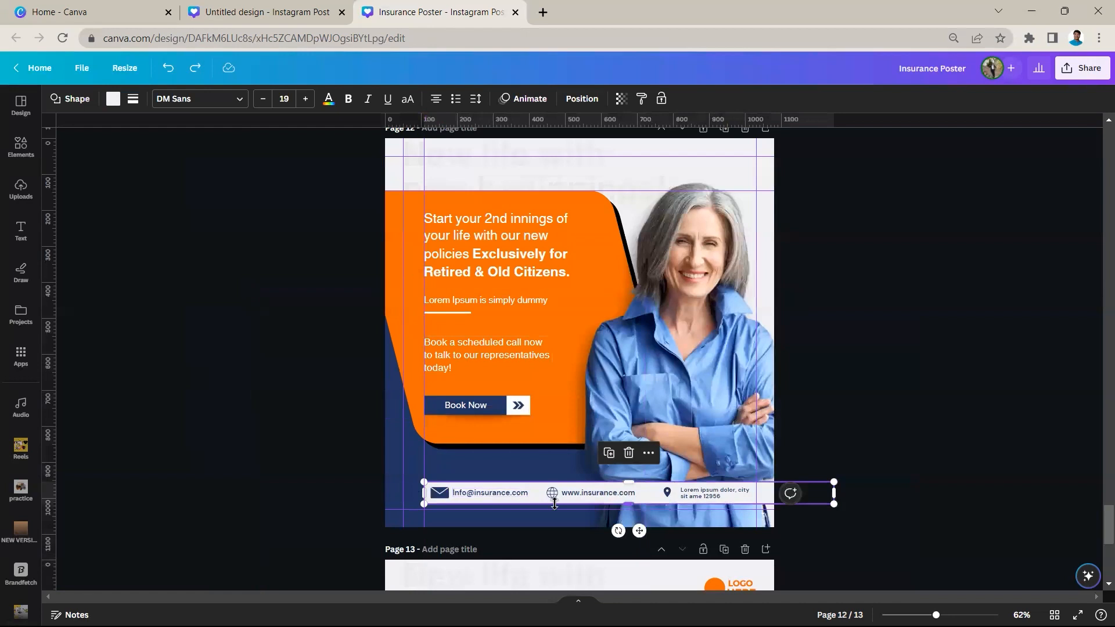
Enlarge the globe icon on page 12 and move it and the envelope icon from the contact strip up beside the Book Now button
{"action": "scroll", "coordinate": [431, 492], "scroll_direction": "up", "scroll_amount": 5}
{"action": "left_click", "coordinate": [525, 411]}
{"action": "left_click_drag", "start_coordinate": [526, 410], "coordinate": [530, 409]}
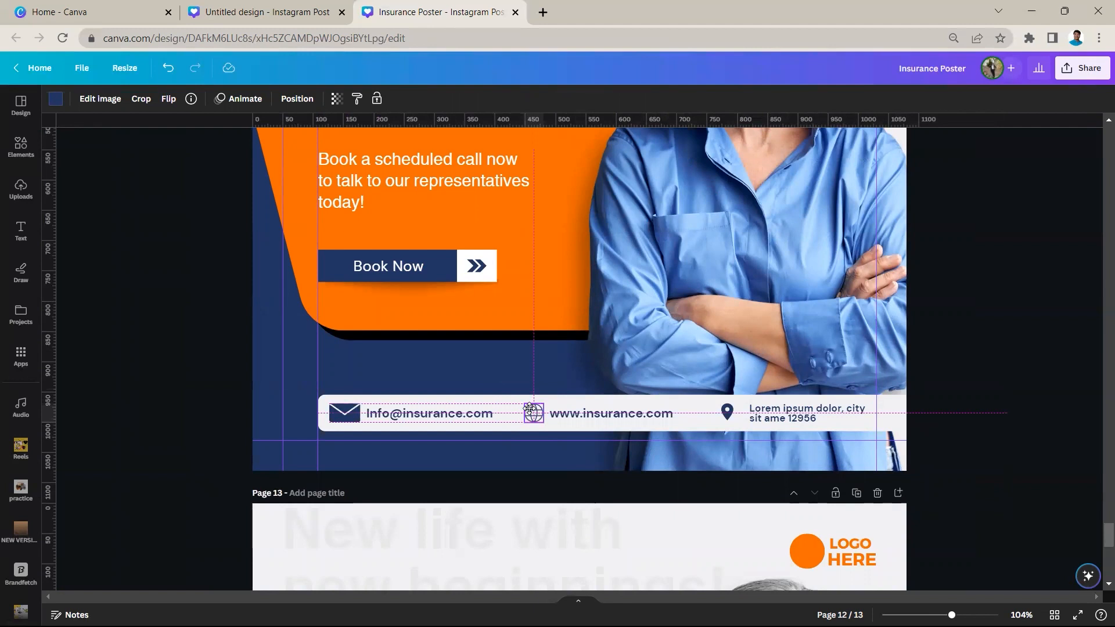
{"action": "left_click_drag", "start_coordinate": [530, 408], "coordinate": [528, 411]}
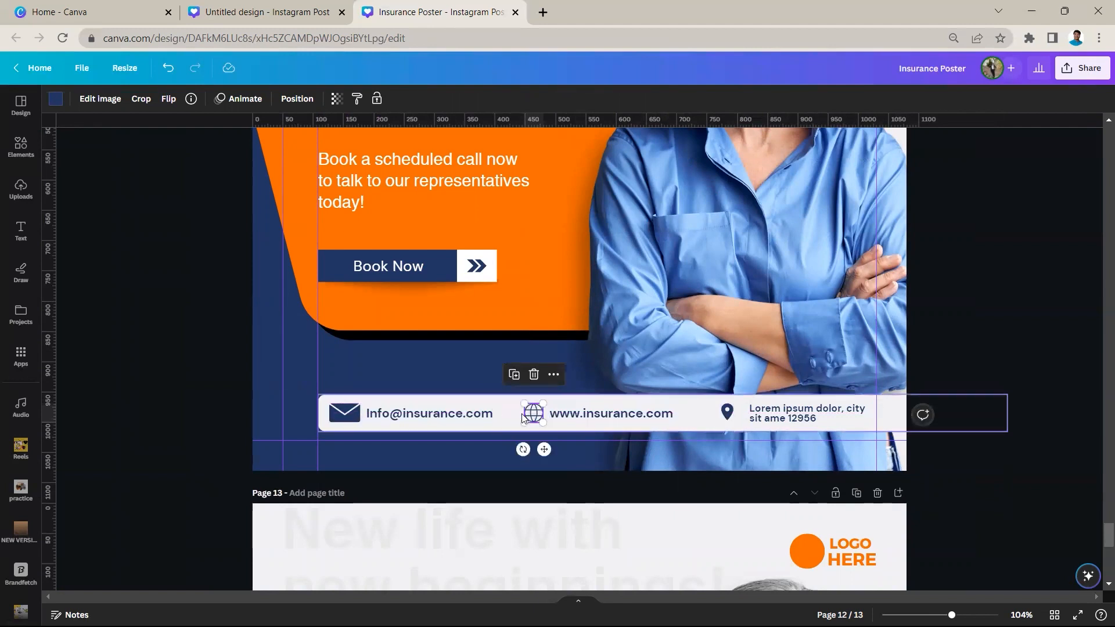
{"action": "left_click_drag", "start_coordinate": [532, 411], "coordinate": [557, 400]}
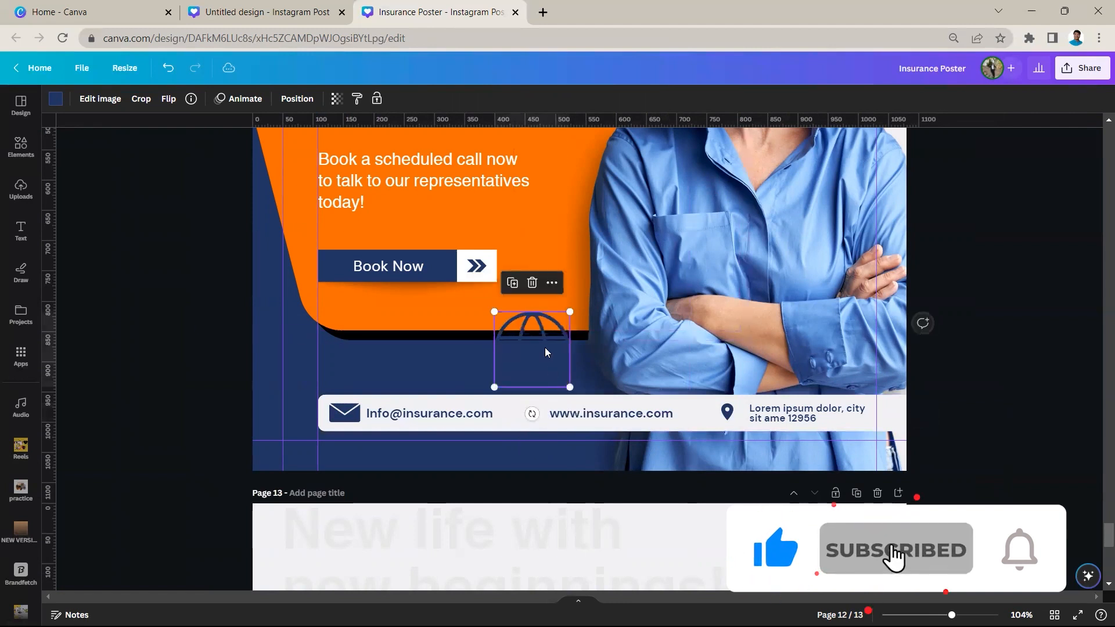
{"action": "left_click_drag", "start_coordinate": [545, 351], "coordinate": [536, 254]}
{"action": "left_click_drag", "start_coordinate": [343, 420], "coordinate": [435, 253]}
{"action": "left_click", "coordinate": [555, 268]}
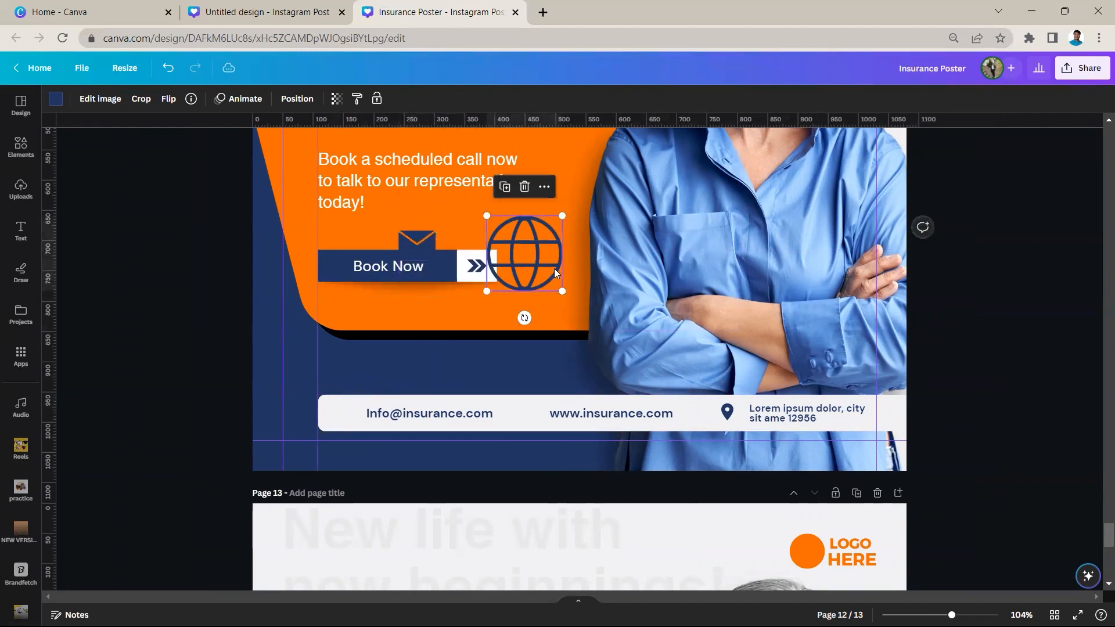
Shrink the globe icon, then undo the icon changes until the globe and envelope are back in the contact strip
{"action": "scroll", "coordinate": [556, 281], "scroll_direction": "up", "scroll_amount": 5}
{"action": "left_click_drag", "start_coordinate": [553, 294], "coordinate": [486, 226]}
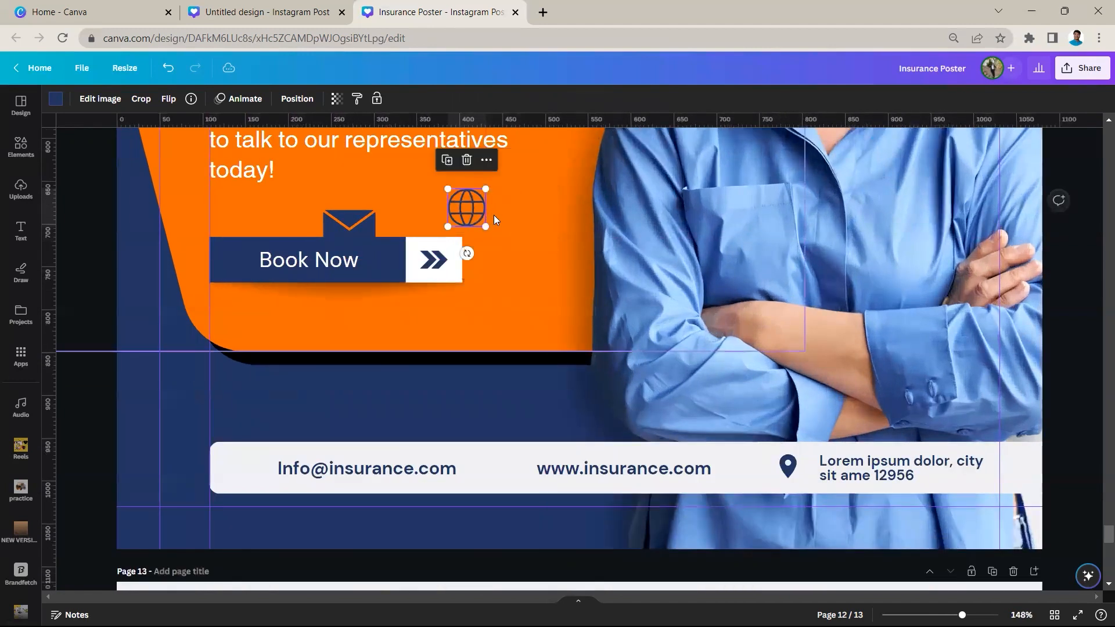
{"action": "key", "text": "ctrl+z"}
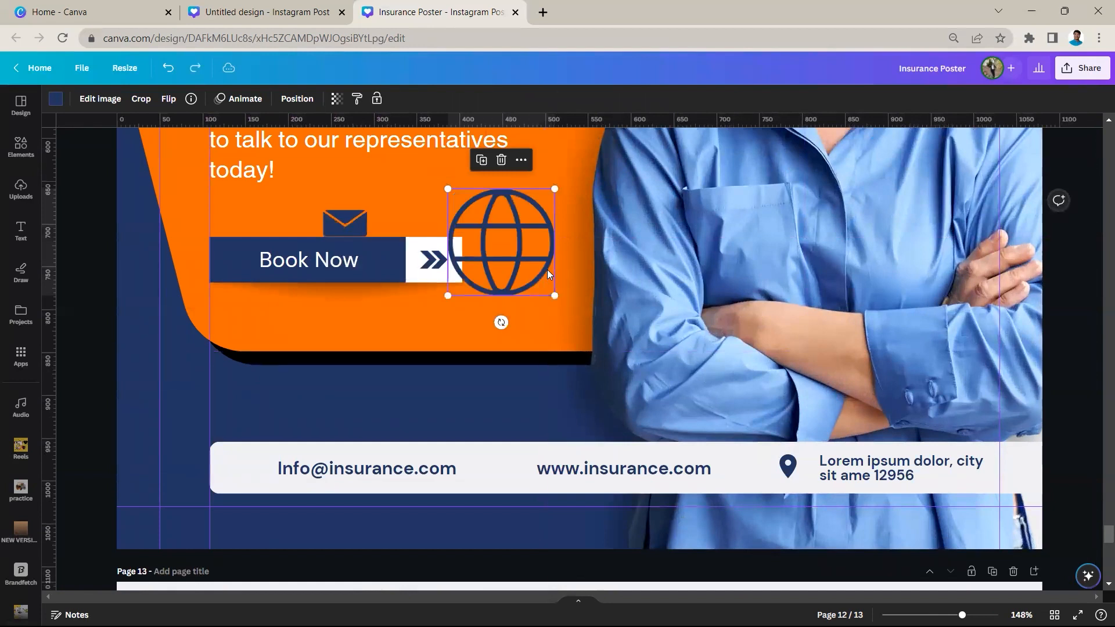
{"action": "key", "text": "ctrl+z"}
{"action": "key", "text": "ctrl+z"}
{"action": "key", "text": "ctrl+z"}
{"action": "key", "text": "ctrl+z"}
{"action": "scroll", "coordinate": [561, 315], "scroll_direction": "down", "scroll_amount": 5}
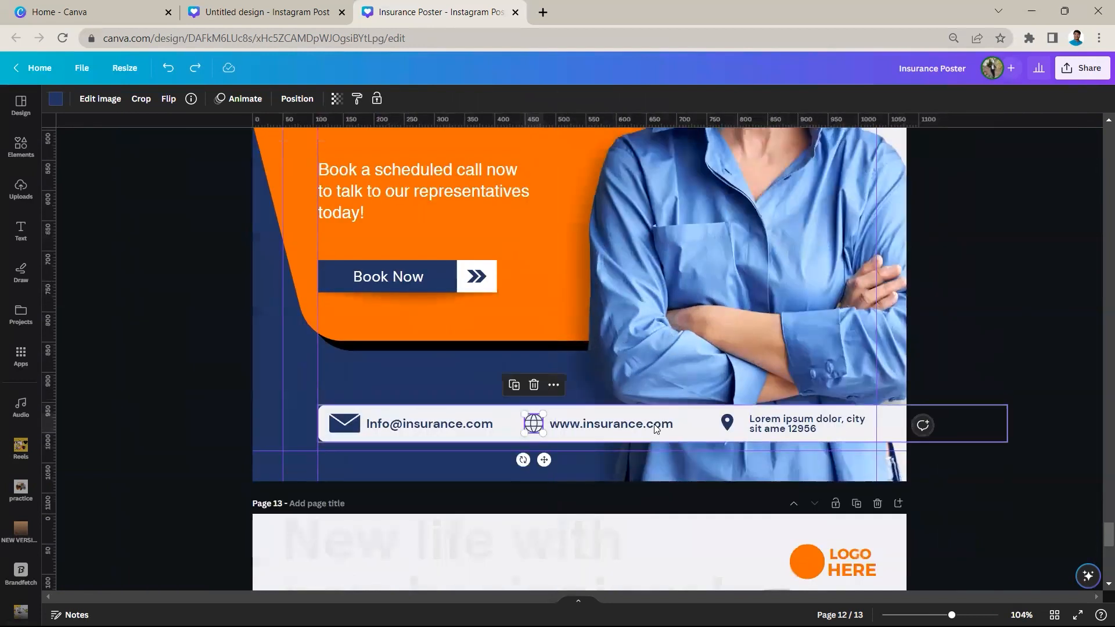
Inspect the text formatting of the website, e-mail and address entries in the contact strip on page 12
{"action": "left_click", "coordinate": [655, 429]}
{"action": "left_click", "coordinate": [428, 425]}
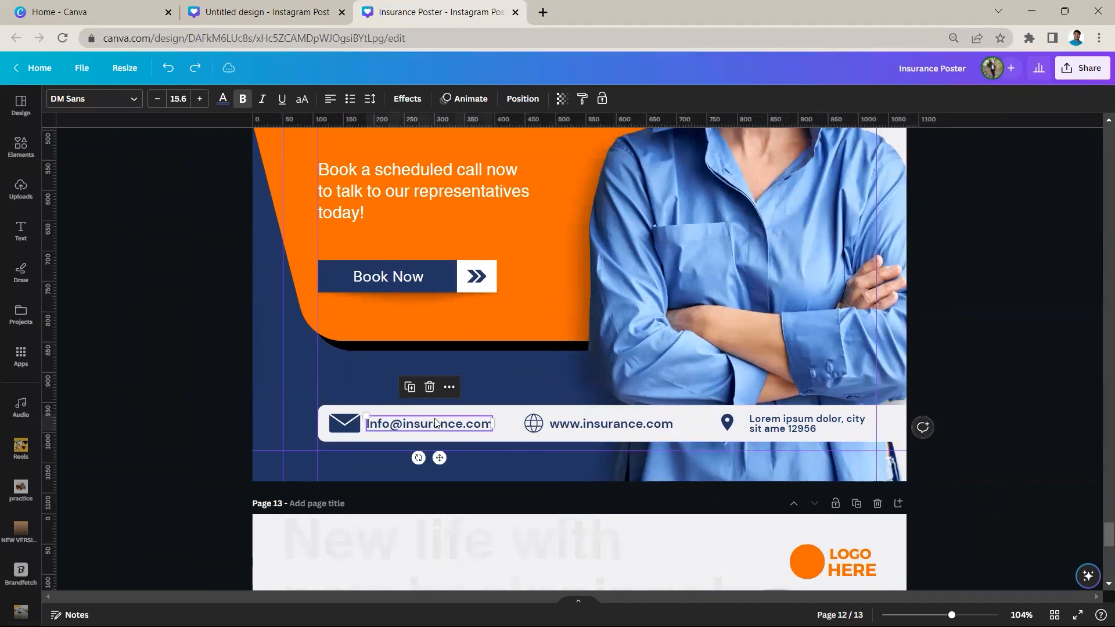
{"action": "left_click", "coordinate": [598, 429]}
{"action": "left_click", "coordinate": [772, 428]}
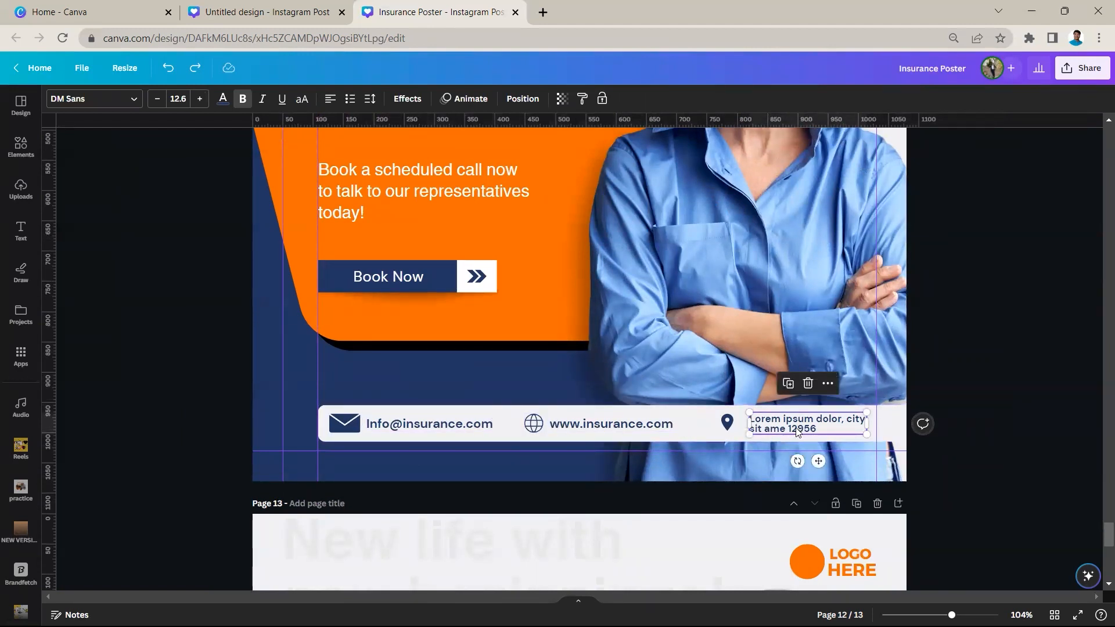
Check the letter and line spacing of the address text in page 12's contact strip
{"action": "scroll", "coordinate": [795, 426], "scroll_direction": "up", "scroll_amount": 2, "text": "ctrl"}
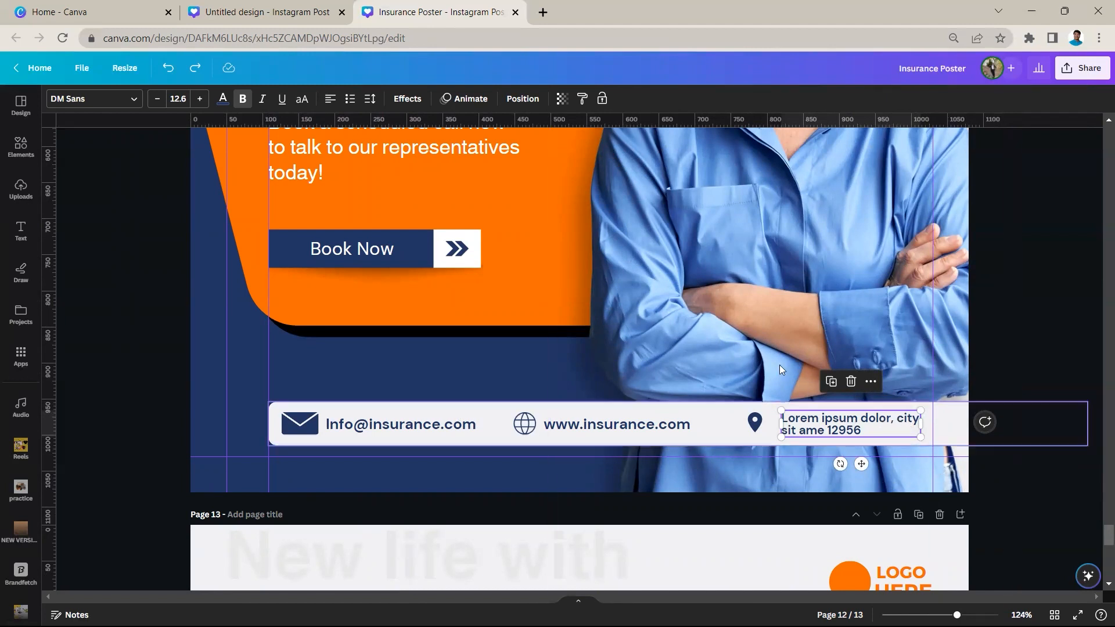
{"action": "left_click", "coordinate": [370, 99]}
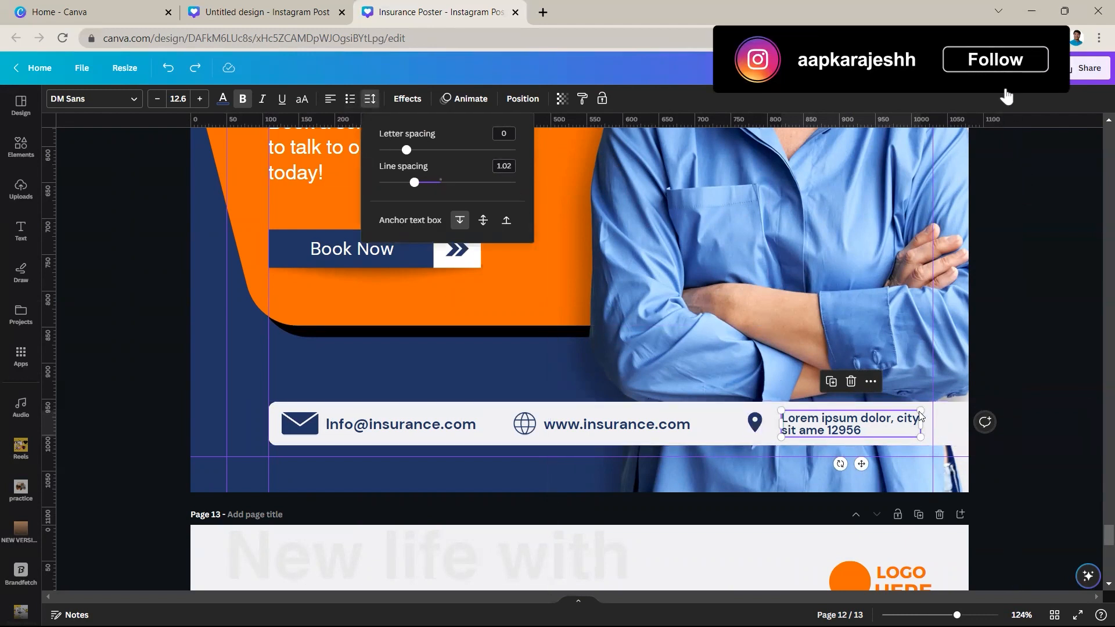
{"action": "left_click", "coordinate": [1014, 383]}
{"action": "scroll", "coordinate": [1013, 384], "scroll_direction": "down", "scroll_amount": 2}
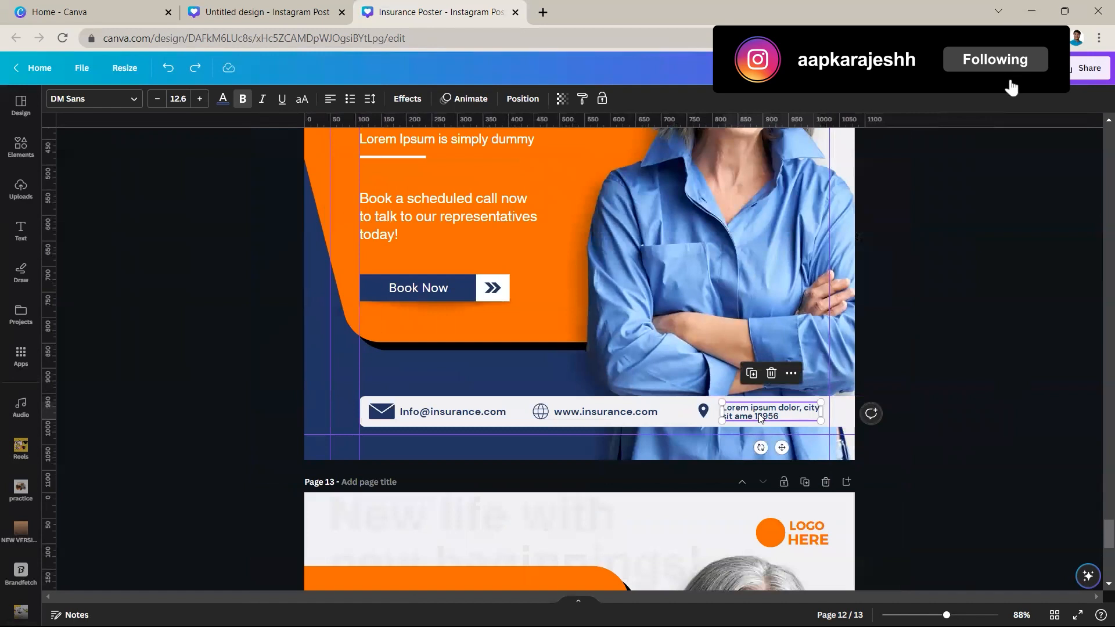
{"action": "scroll", "coordinate": [759, 418], "scroll_direction": "up", "scroll_amount": 2}
{"action": "left_click_drag", "start_coordinate": [816, 404], "coordinate": [818, 405]}
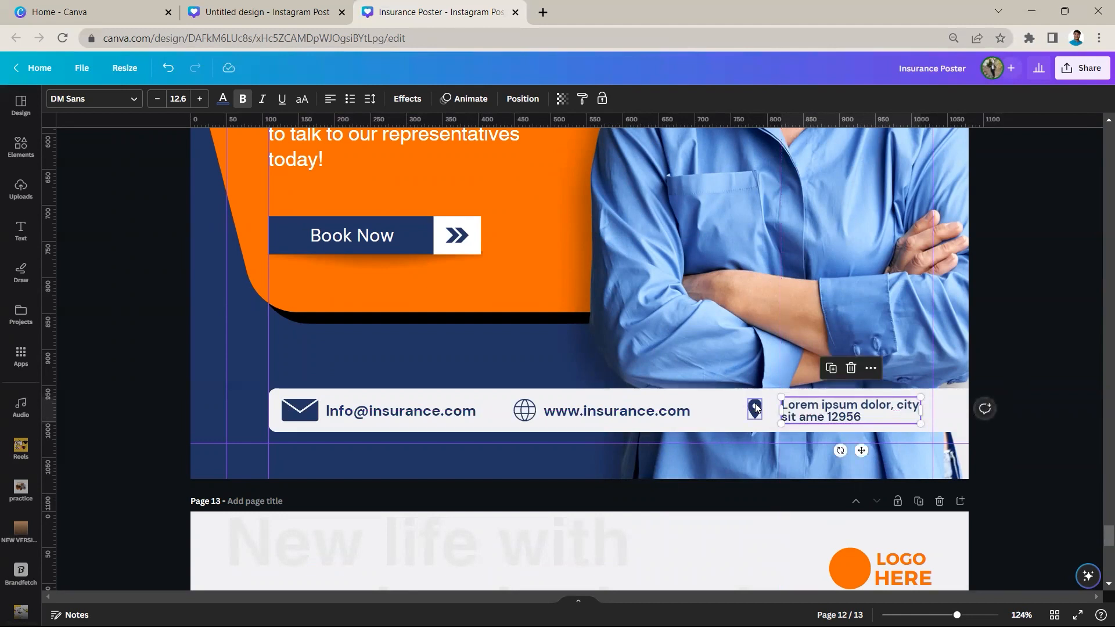
Review the finished poster on page 13, checking the orange logo circle and the LOGO HERE text
{"action": "scroll", "coordinate": [830, 414], "scroll_direction": "down", "scroll_amount": 8}
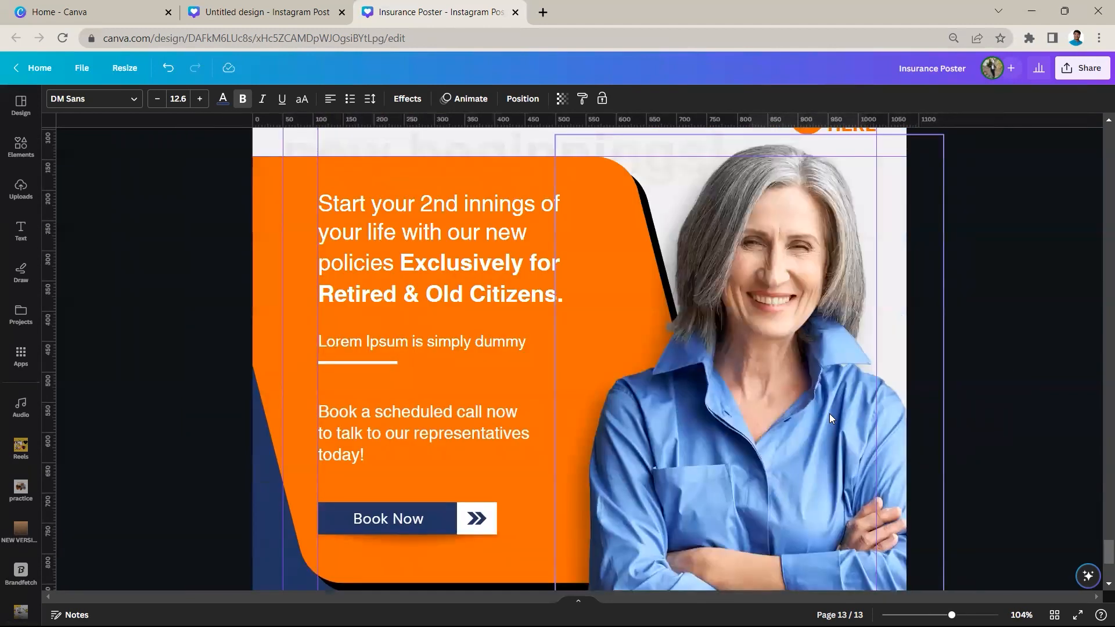
{"action": "scroll", "coordinate": [767, 401], "scroll_direction": "down", "scroll_amount": 3}
{"action": "scroll", "coordinate": [767, 401], "scroll_direction": "down", "scroll_amount": 2}
{"action": "scroll", "coordinate": [640, 414], "scroll_direction": "up", "scroll_amount": 5}
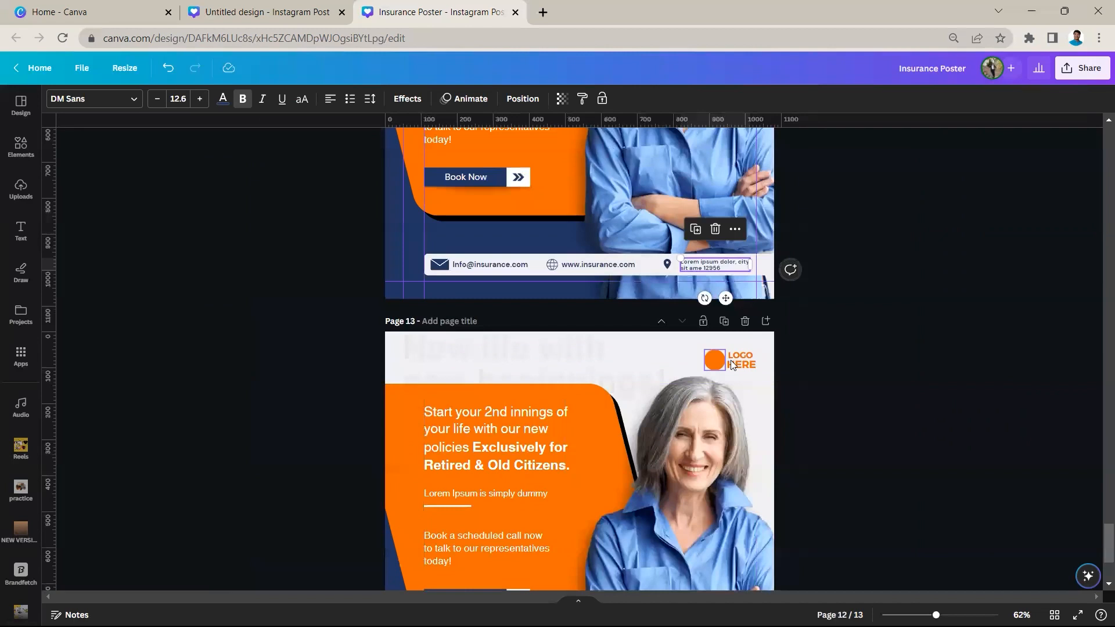
{"action": "left_click", "coordinate": [731, 362]}
{"action": "left_click", "coordinate": [715, 360]}
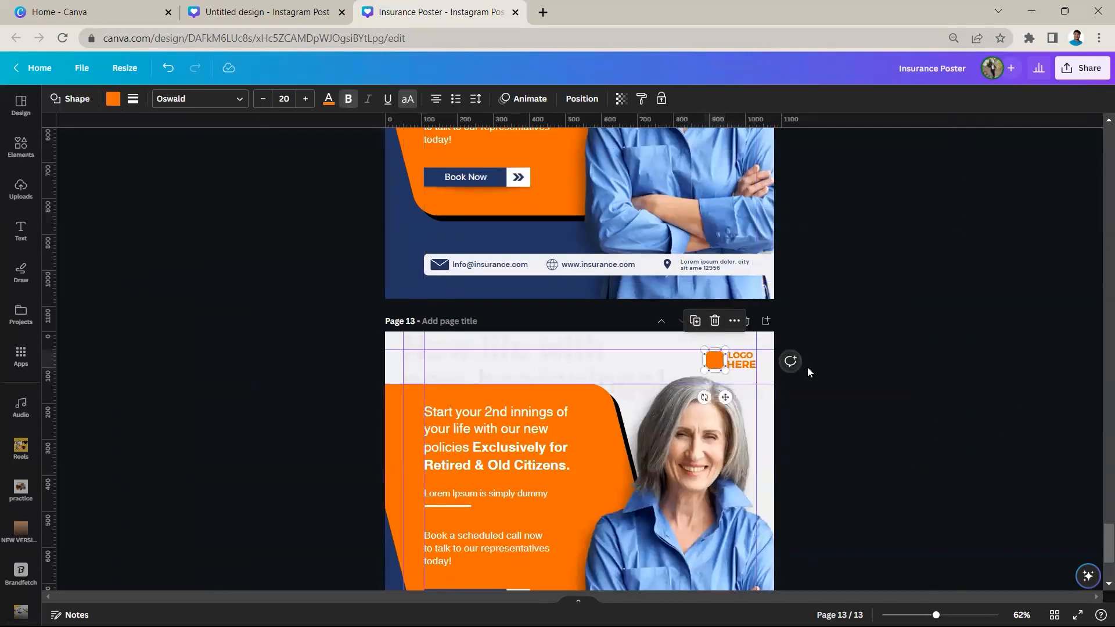
{"action": "left_click", "coordinate": [766, 367]}
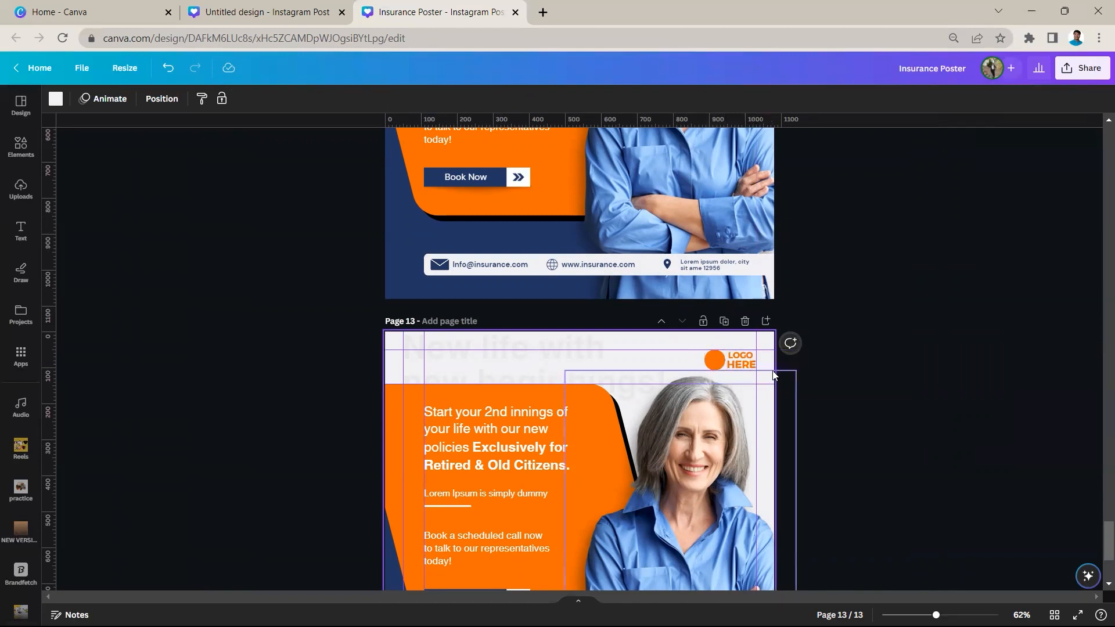
{"action": "left_click", "coordinate": [803, 381]}
{"action": "scroll", "coordinate": [804, 407], "scroll_direction": "down", "scroll_amount": 3}
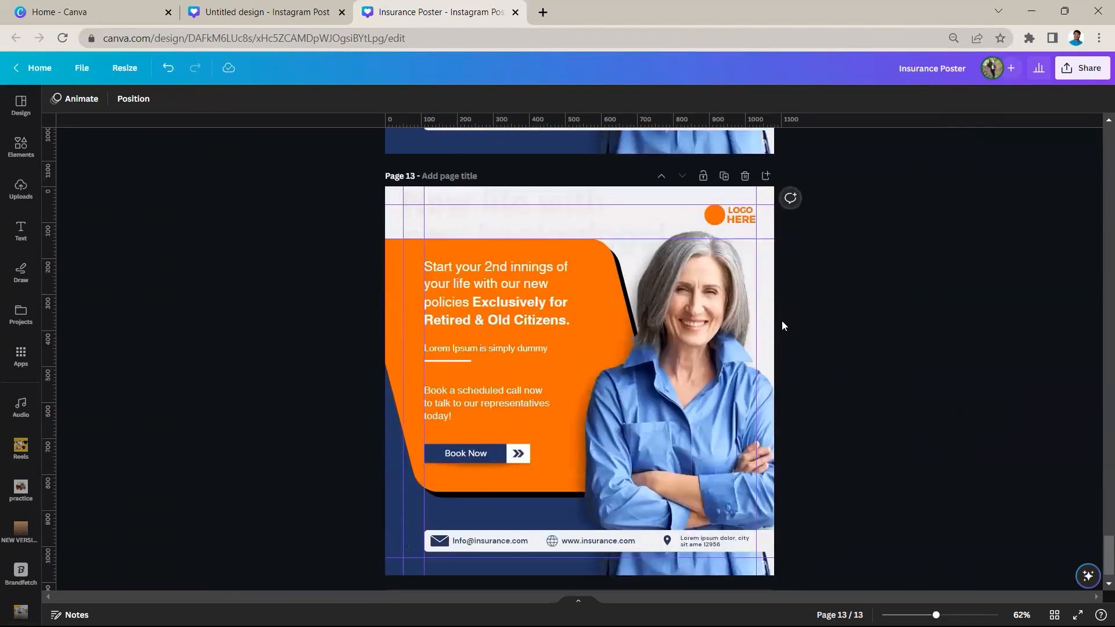
{"action": "left_click", "coordinate": [621, 304]}
{"action": "left_click", "coordinate": [336, 244]}
Open the design's download settings and set the PNG size multiplier to 3.125
{"action": "left_click", "coordinate": [1084, 78]}
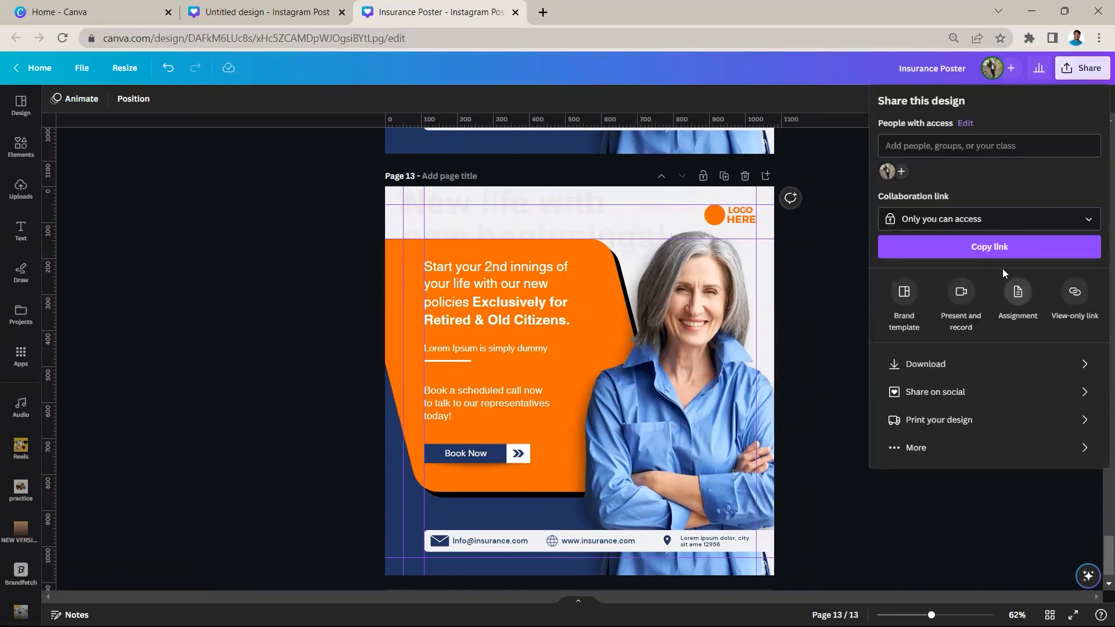
{"action": "left_click", "coordinate": [995, 365]}
{"action": "left_click_drag", "start_coordinate": [921, 190], "coordinate": [1102, 201]}
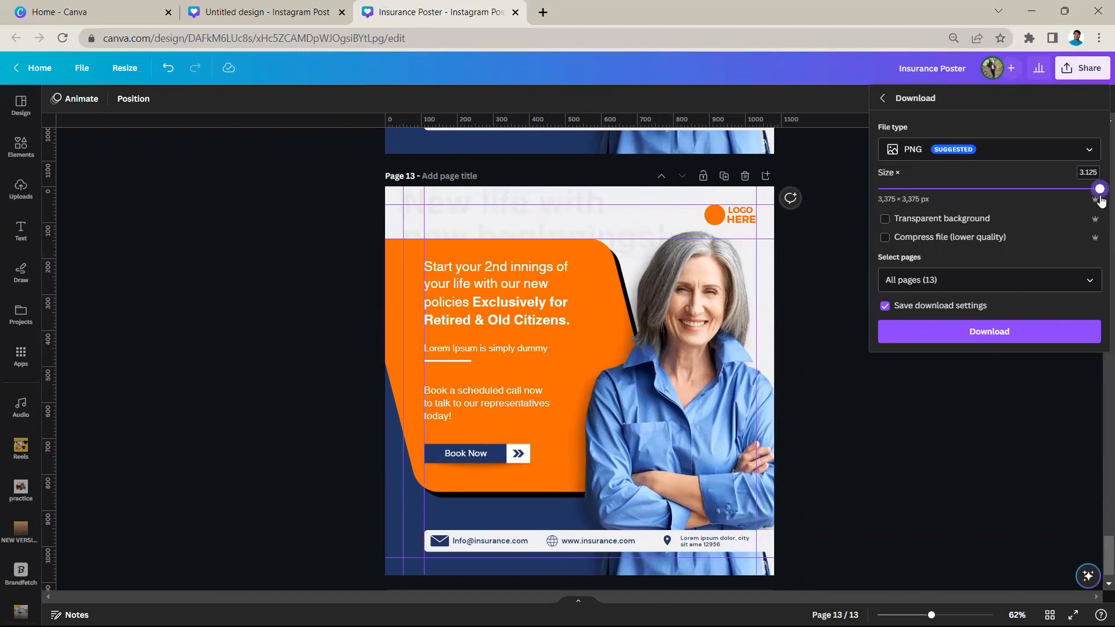
Limit the page selection to the current page (Page 13) only and download the poster
{"action": "left_click", "coordinate": [1023, 273]}
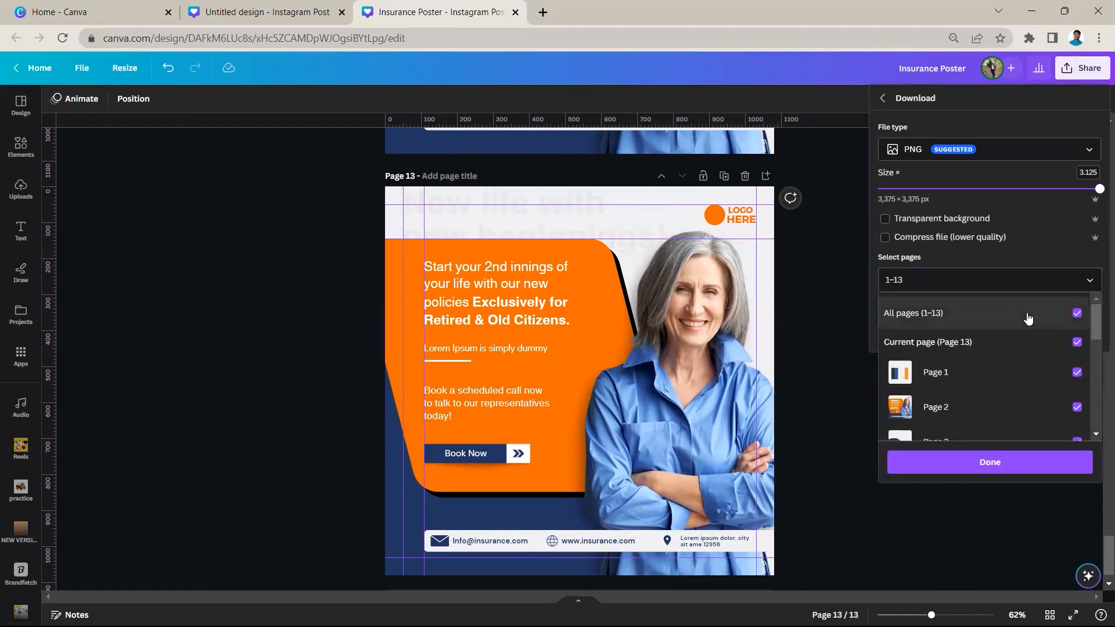
{"action": "left_click", "coordinate": [1028, 316]}
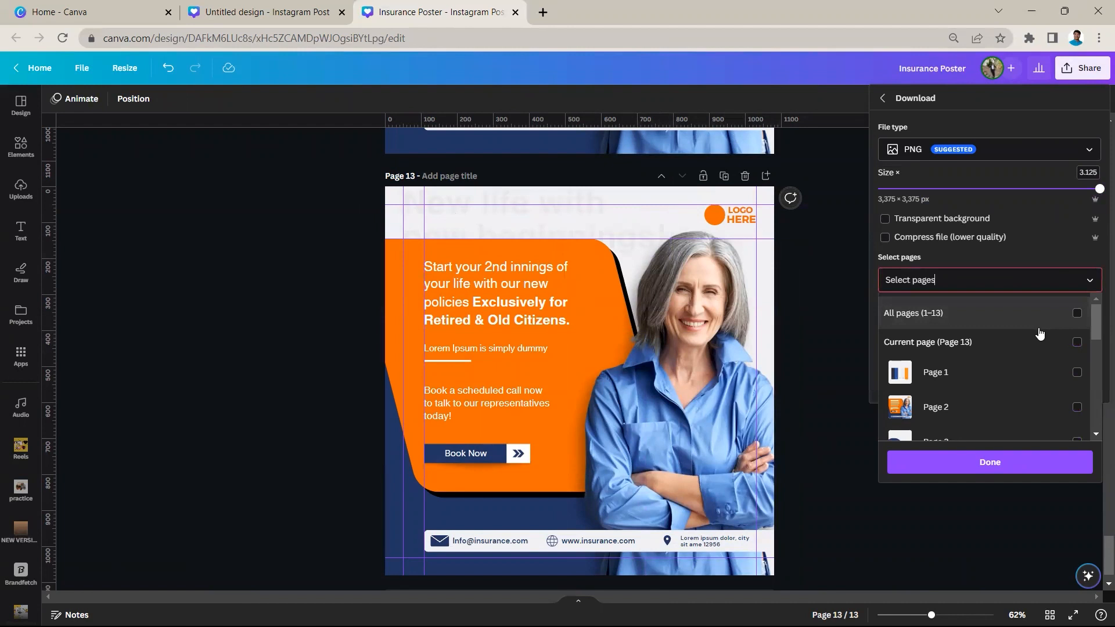
{"action": "left_click", "coordinate": [1038, 344]}
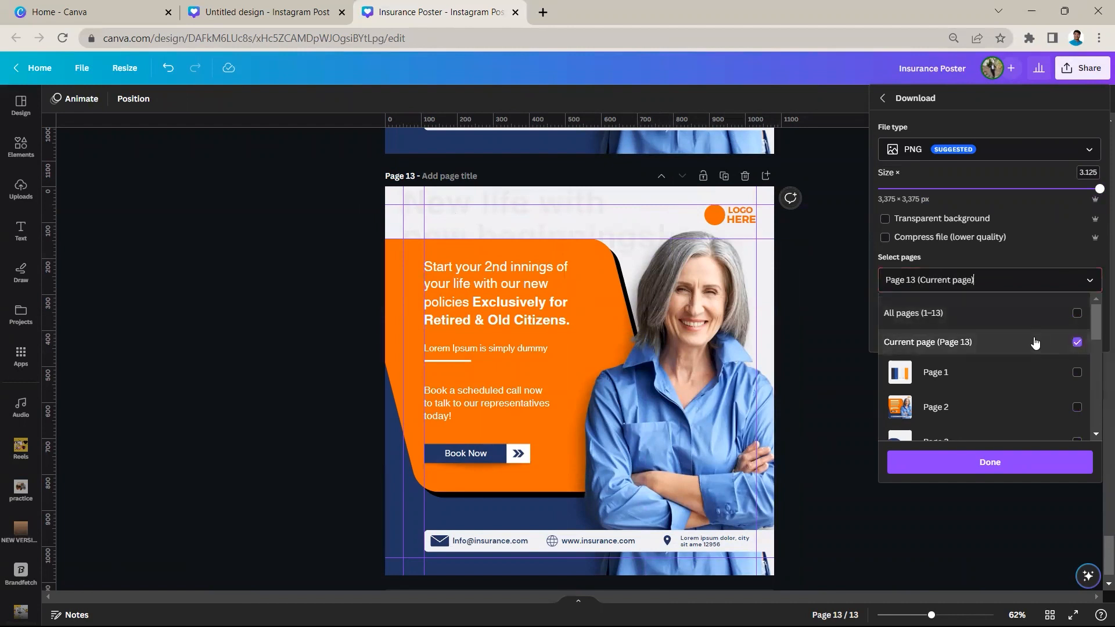
{"action": "left_click", "coordinate": [1004, 468]}
{"action": "left_click", "coordinate": [1021, 344]}
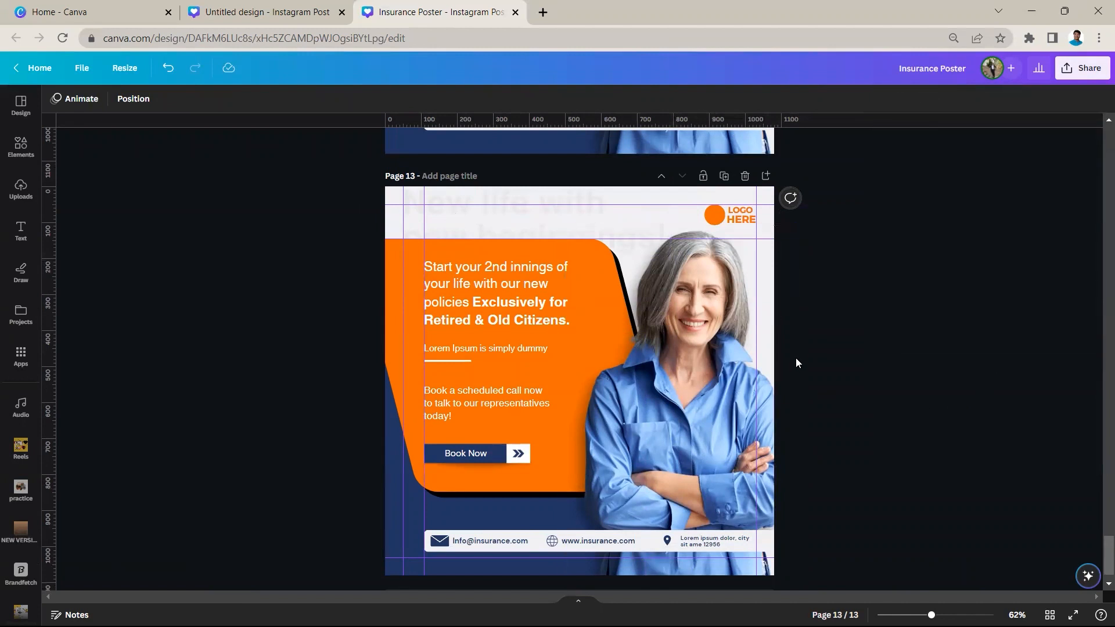
Go back through the build pages and review the complete reference poster on page 2
{"action": "scroll", "coordinate": [800, 377], "scroll_direction": "up", "scroll_amount": 15}
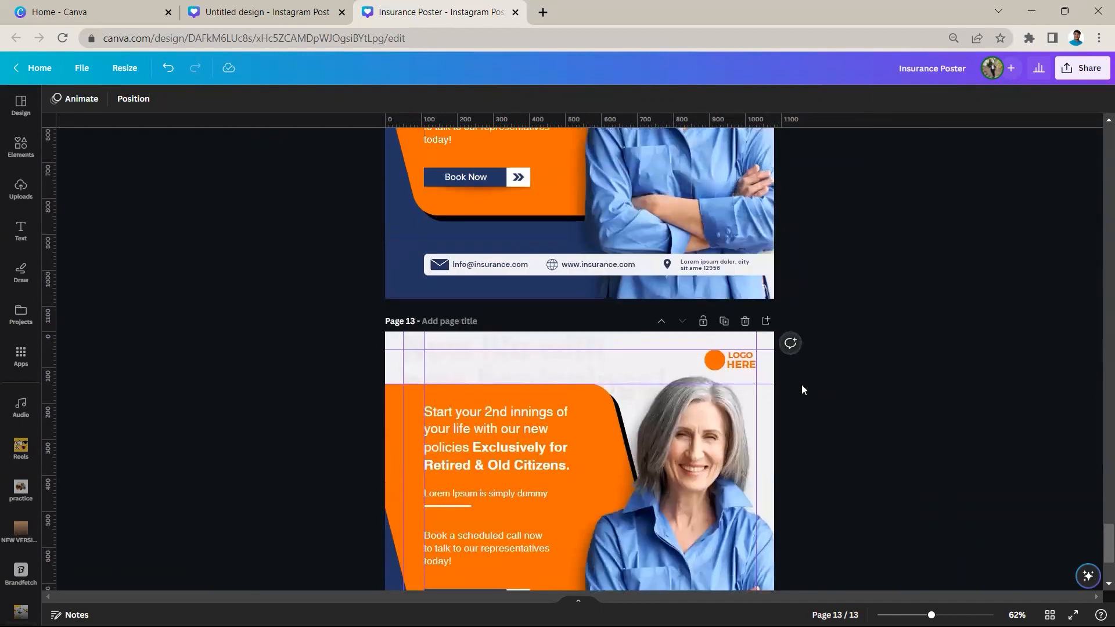
{"action": "scroll", "coordinate": [801, 394], "scroll_direction": "up", "scroll_amount": 20}
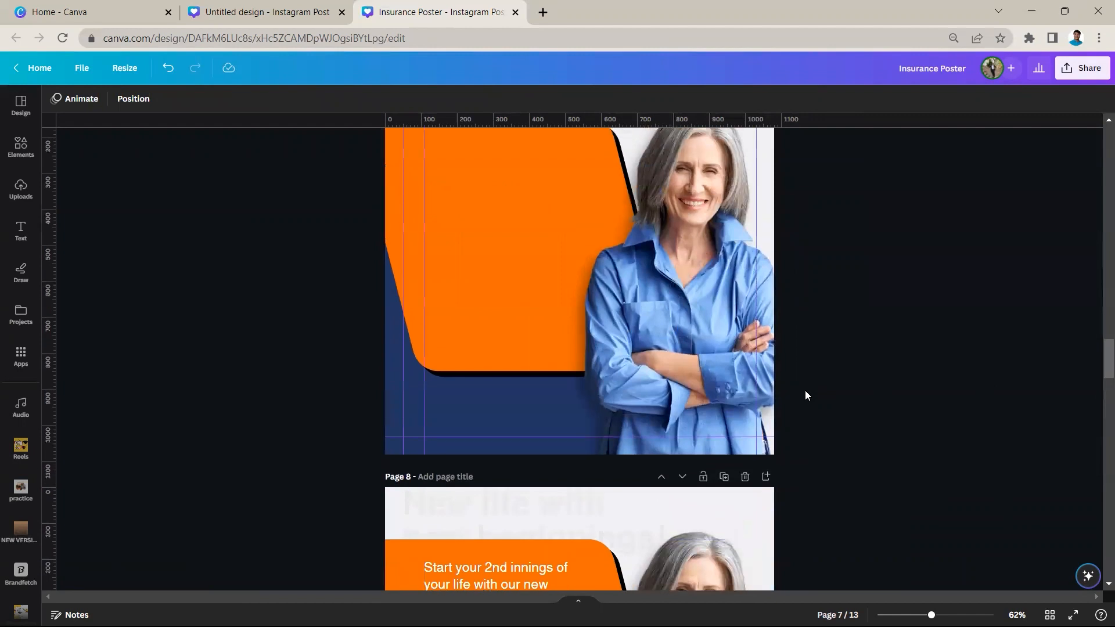
{"action": "scroll", "coordinate": [807, 394], "scroll_direction": "up", "scroll_amount": 10}
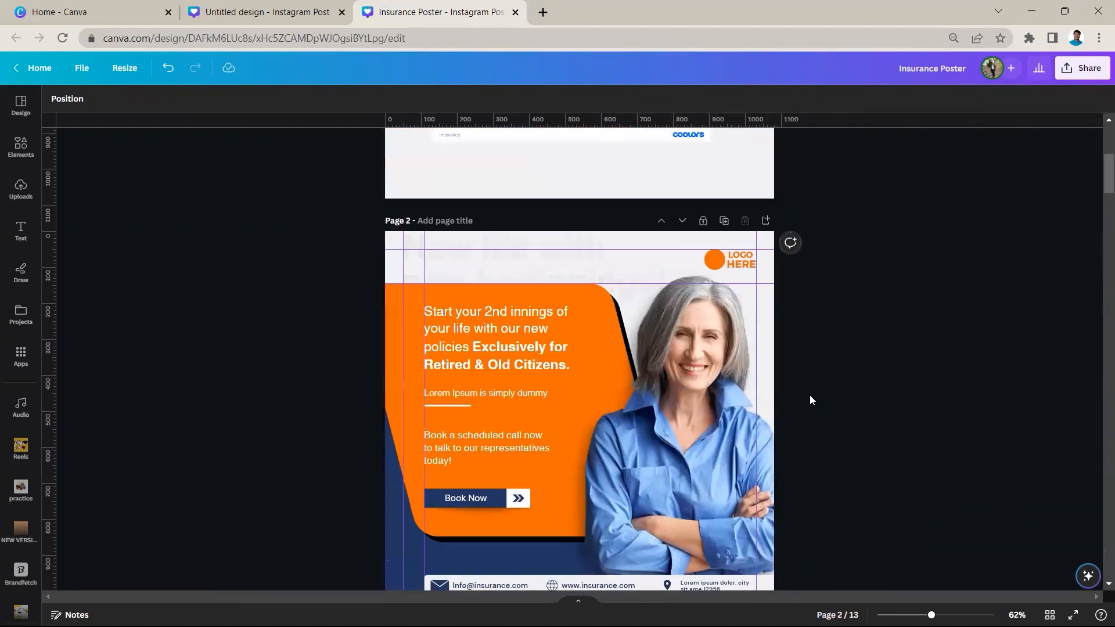
{"action": "scroll", "coordinate": [810, 399], "scroll_direction": "down", "scroll_amount": 8}
{"action": "scroll", "coordinate": [810, 399], "scroll_direction": "up", "scroll_amount": 6}
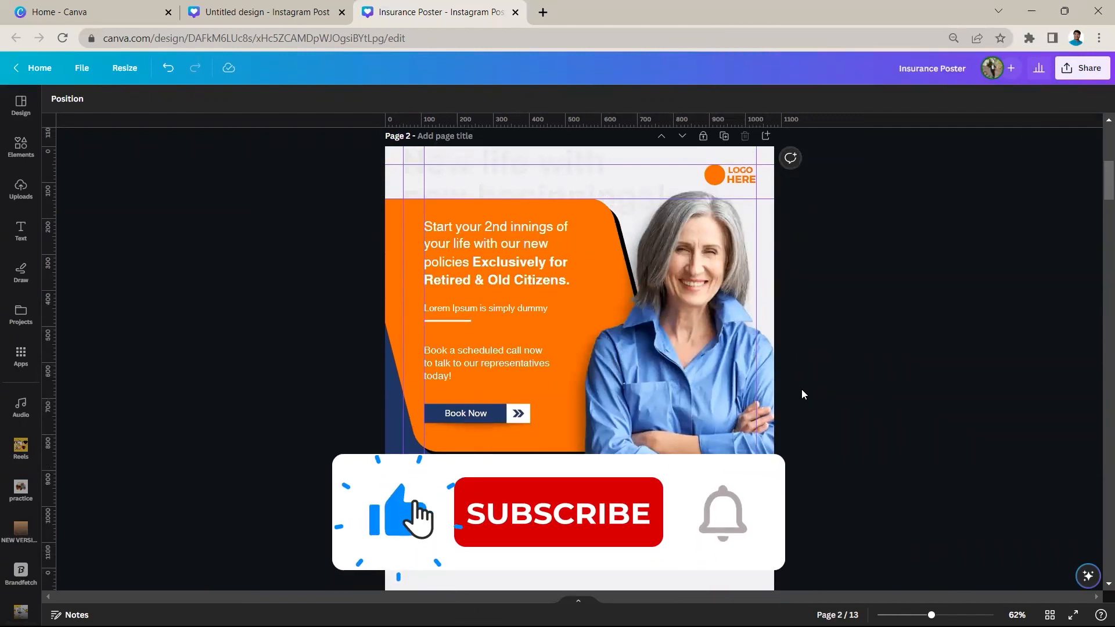
{"action": "scroll", "coordinate": [803, 394], "scroll_direction": "up", "scroll_amount": 2}
{"action": "scroll", "coordinate": [803, 394], "scroll_direction": "down", "scroll_amount": 4}
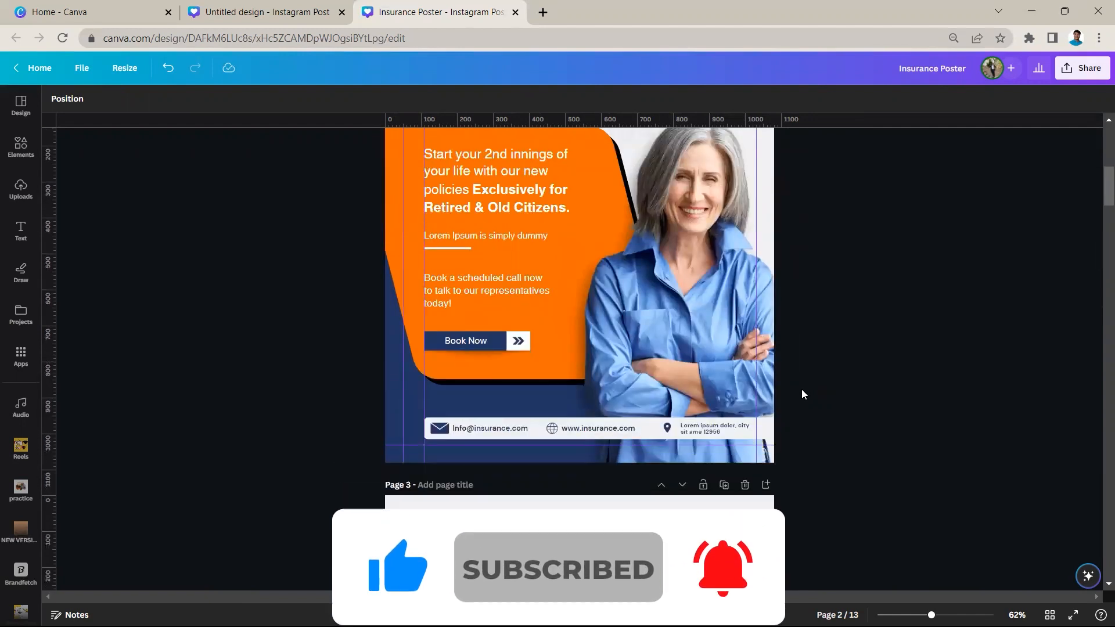
{"action": "scroll", "coordinate": [803, 394], "scroll_direction": "up", "scroll_amount": 2}
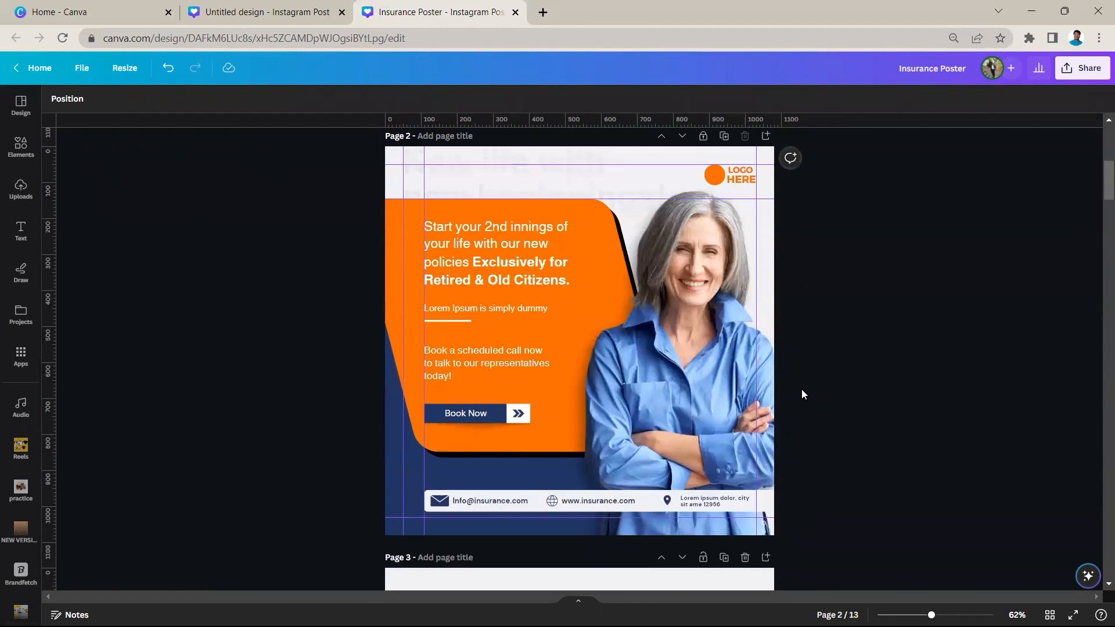